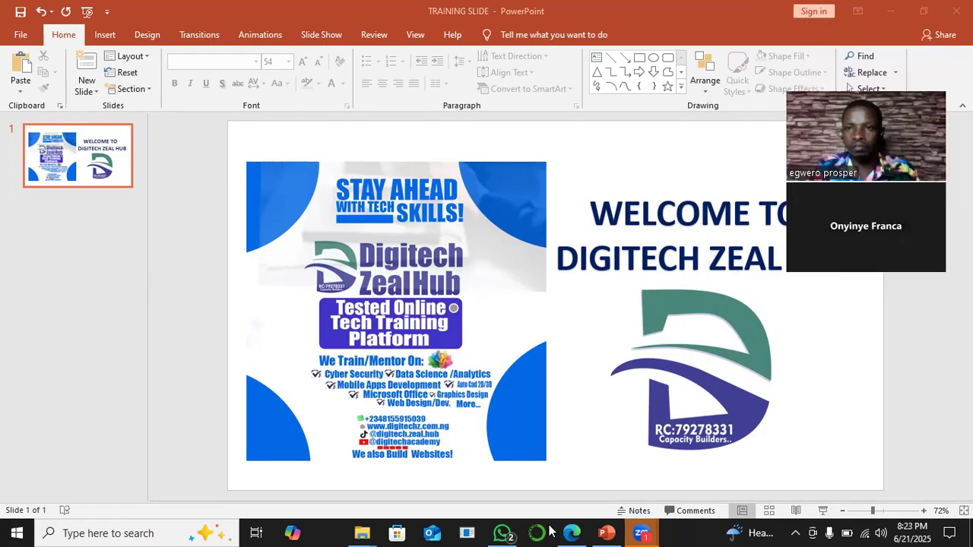
- Open the Amazon Sales data file from the DIGITECH ZEAL HUB desktop folder in Excel and dismiss the data loss notice
{"action": "left_click", "coordinate": [890, 11]}
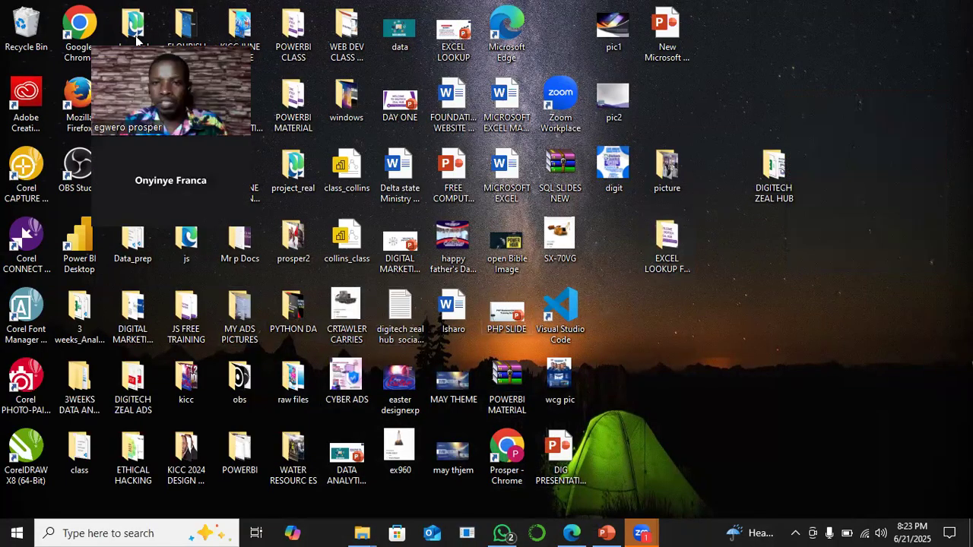
{"action": "double_click", "coordinate": [776, 171]}
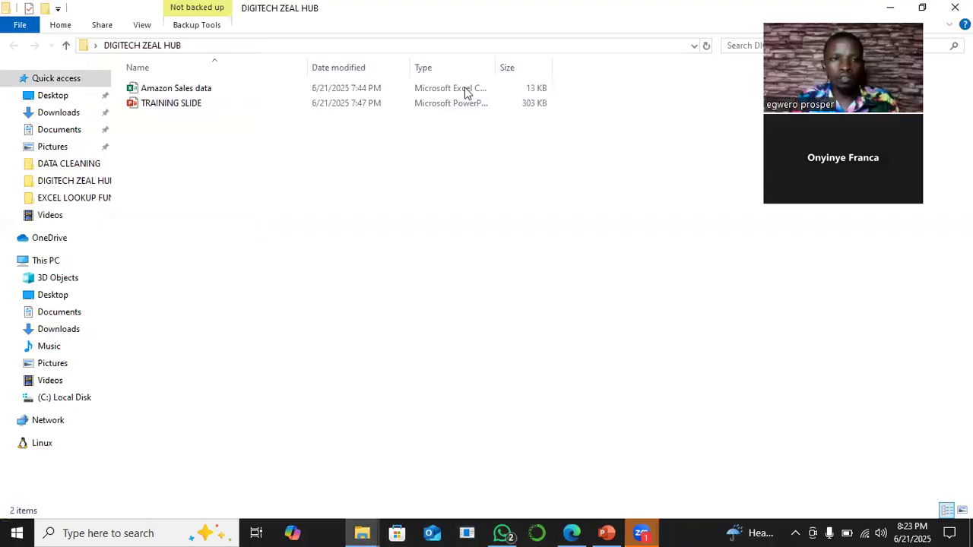
{"action": "double_click", "coordinate": [182, 90]}
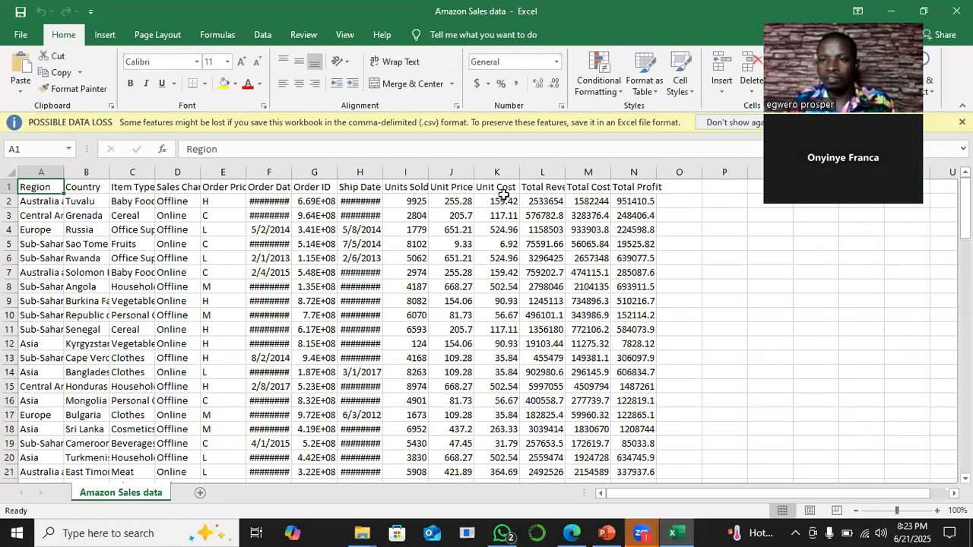
{"action": "left_click", "coordinate": [768, 122]}
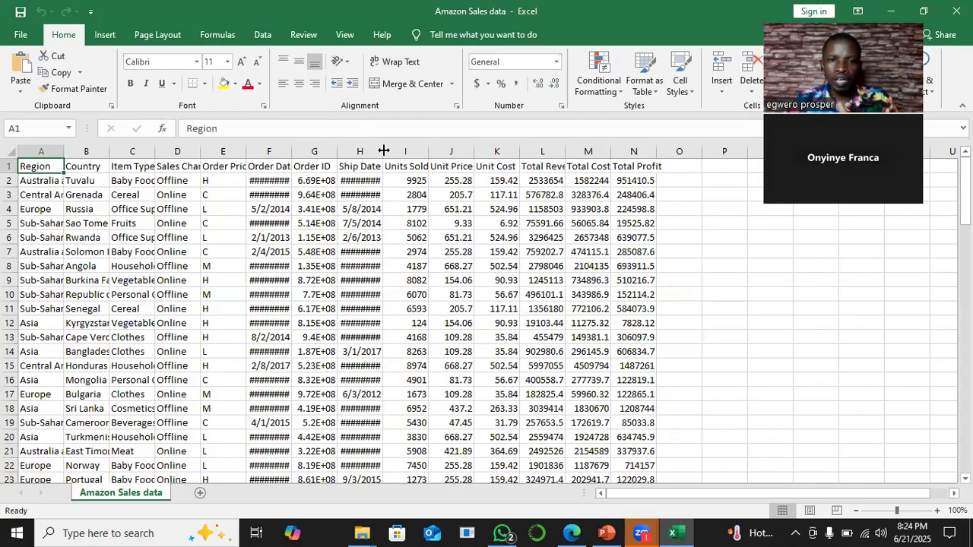
- Autofit the Ship Date and Order Date columns so that their dates fit
{"action": "double_click", "coordinate": [384, 151]}
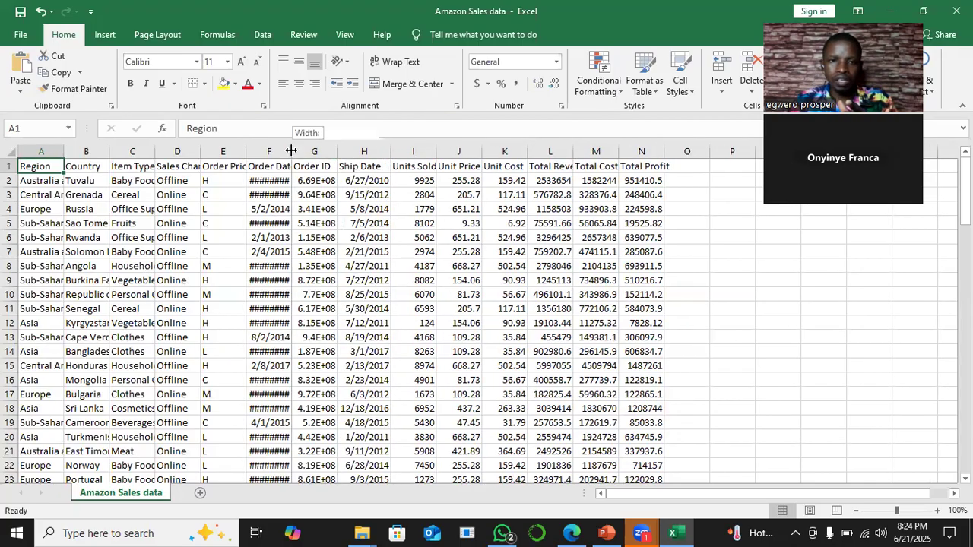
{"action": "double_click", "coordinate": [291, 150]}
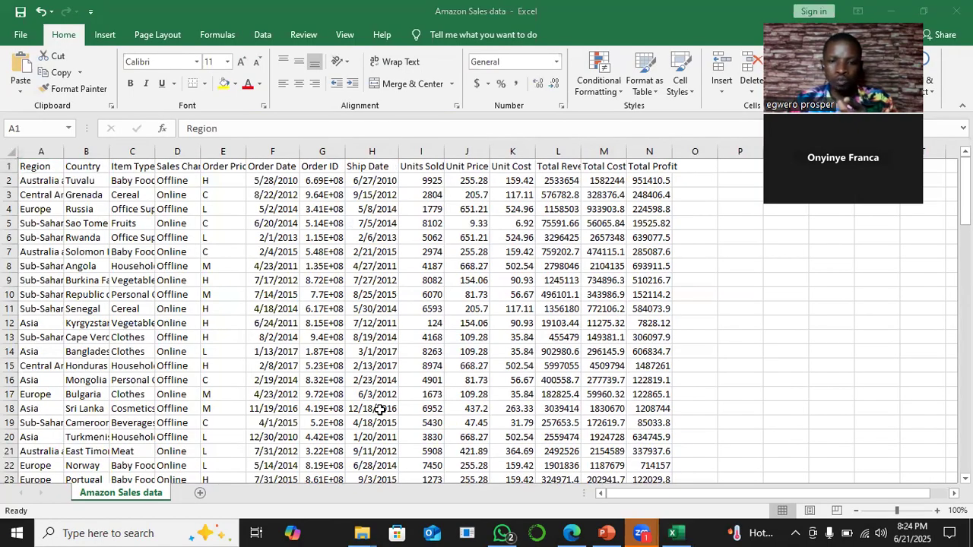
{"action": "left_click", "coordinate": [624, 494]}
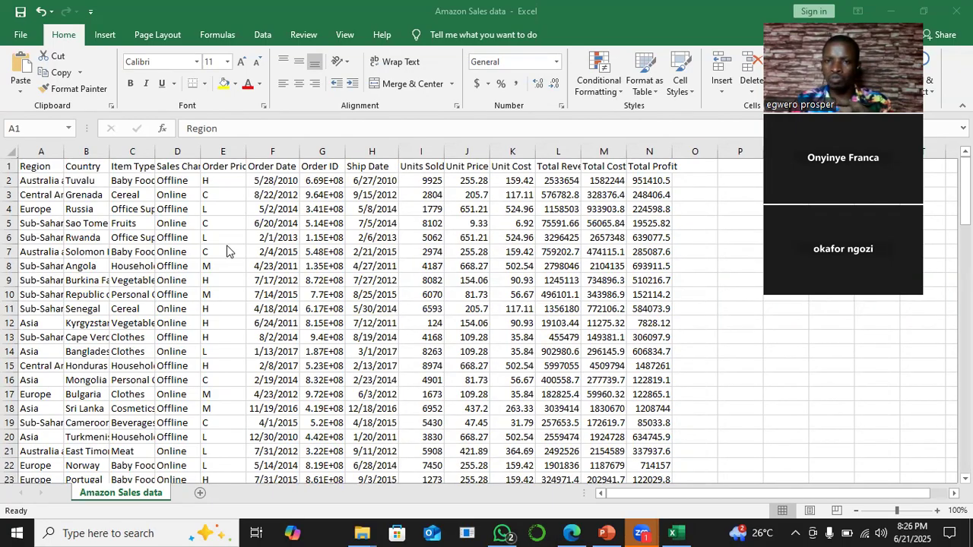
{"action": "left_click", "coordinate": [25, 166]}
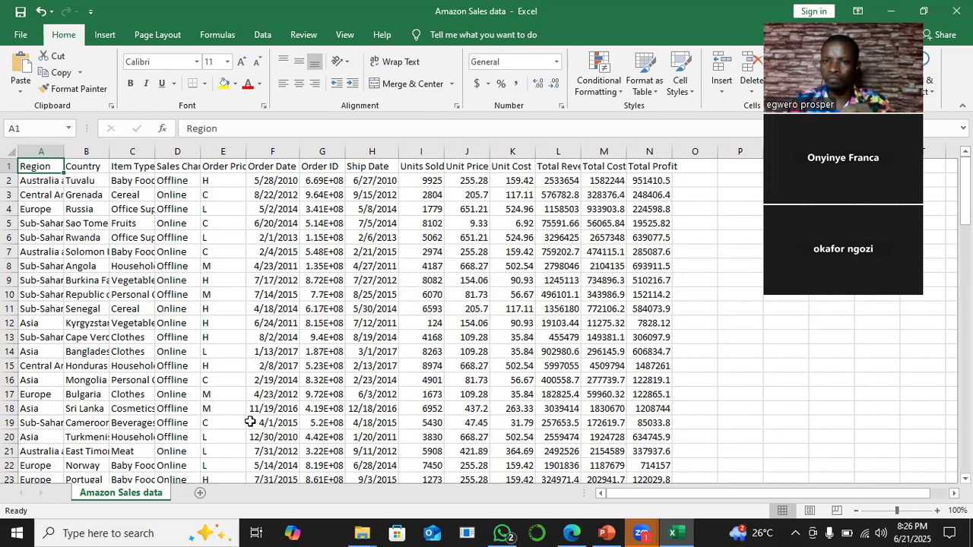
- Add a new worksheet to the workbook and name it Analysis_sheet
{"action": "left_click", "coordinate": [200, 495]}
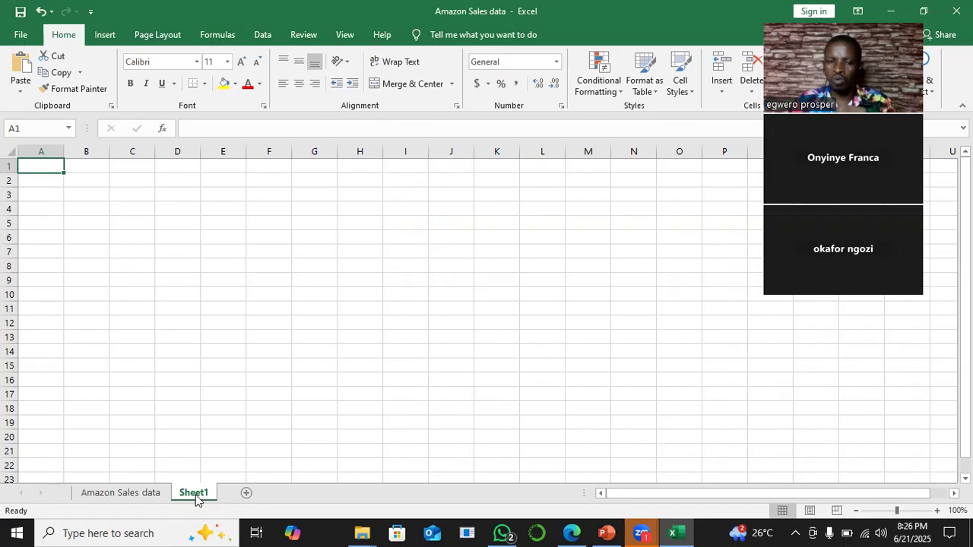
{"action": "double_click", "coordinate": [194, 494]}
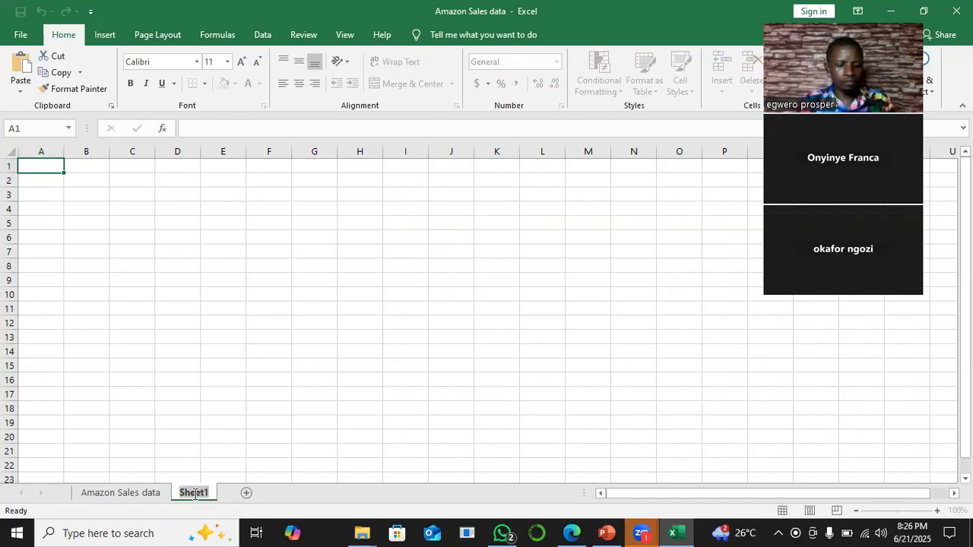
{"action": "type", "text": "Ana"}
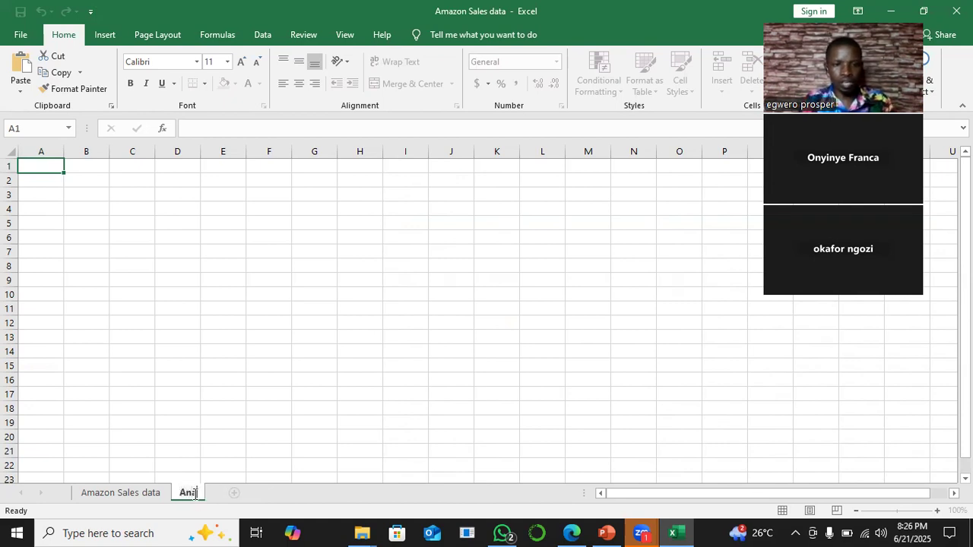
{"action": "type", "text": "lysi"}
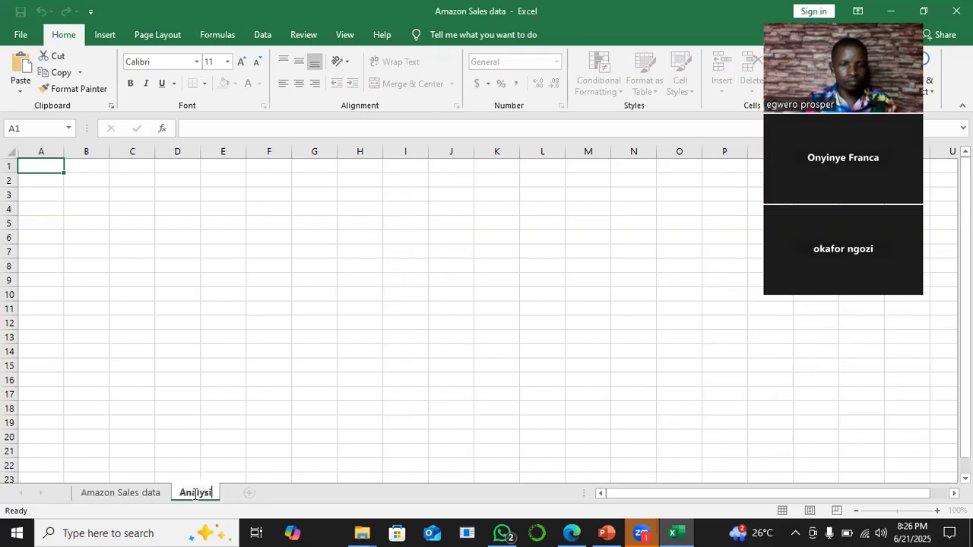
{"action": "type", "text": "s_"}
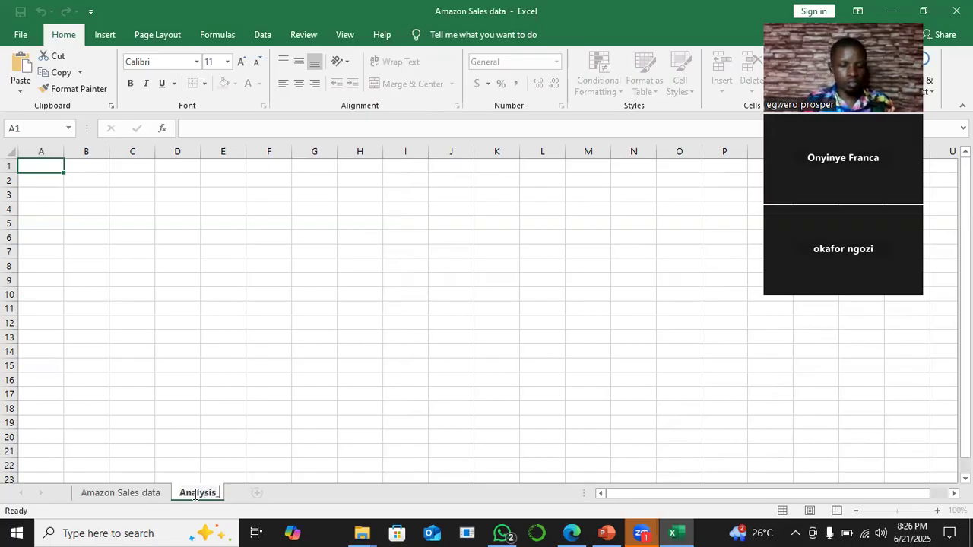
{"action": "type", "text": "sheet"}
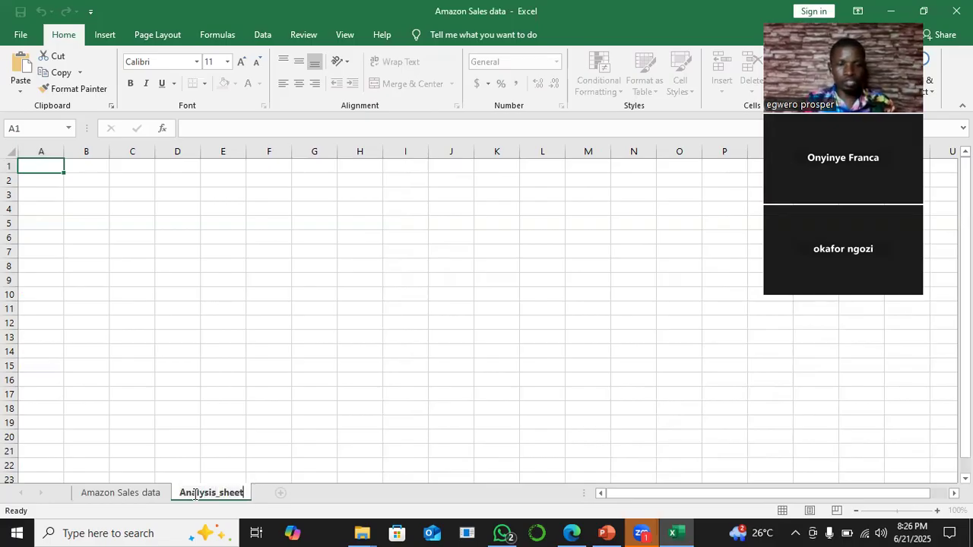
{"action": "key", "text": "Return"}
{"action": "left_click", "coordinate": [239, 431]}
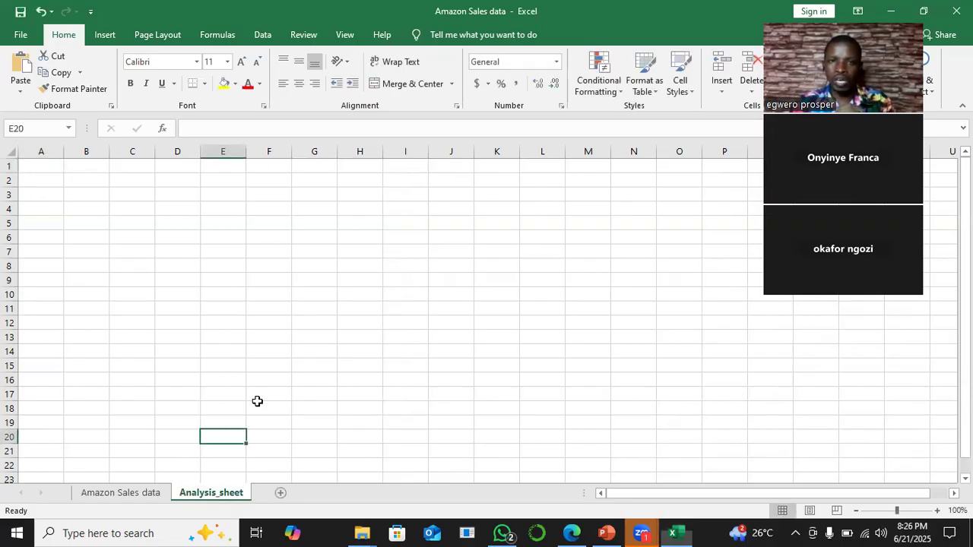
{"action": "left_click", "coordinate": [255, 354]}
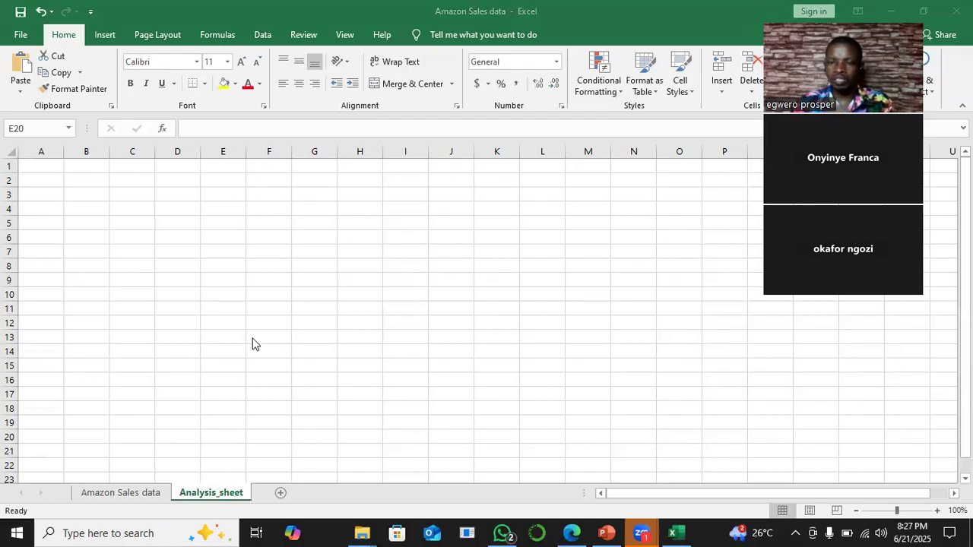
- Copy the header row A1:N1 of the Amazon Sales data sheet into Analysis_sheet starting at cell B2
{"action": "left_click", "coordinate": [107, 492]}
{"action": "left_click", "coordinate": [108, 493]}
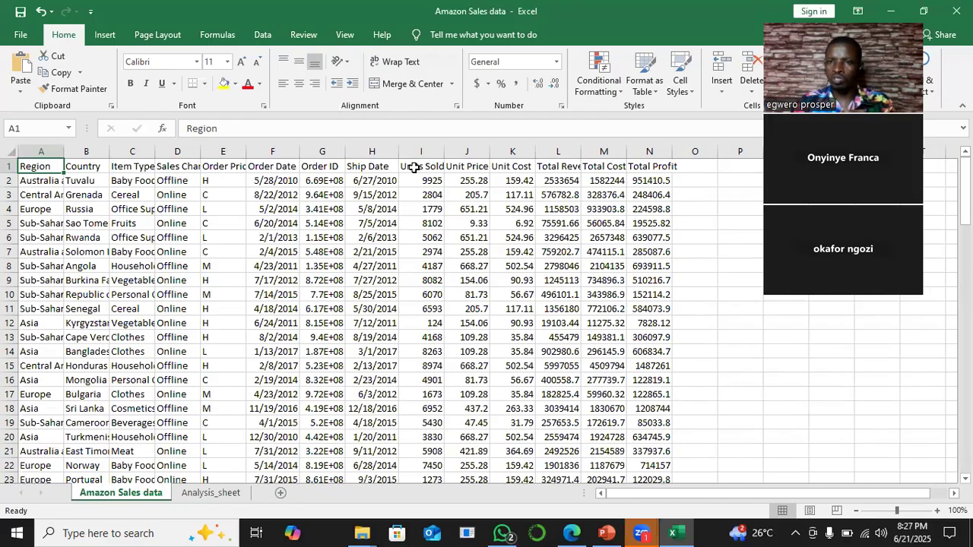
{"action": "left_click_drag", "start_coordinate": [660, 161], "coordinate": [25, 159]}
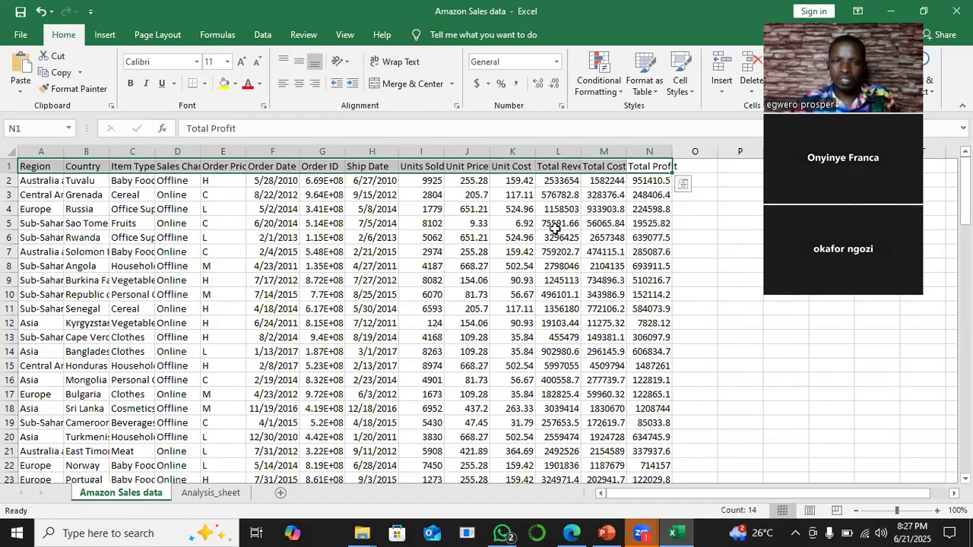
{"action": "key", "text": "ctrl+c"}
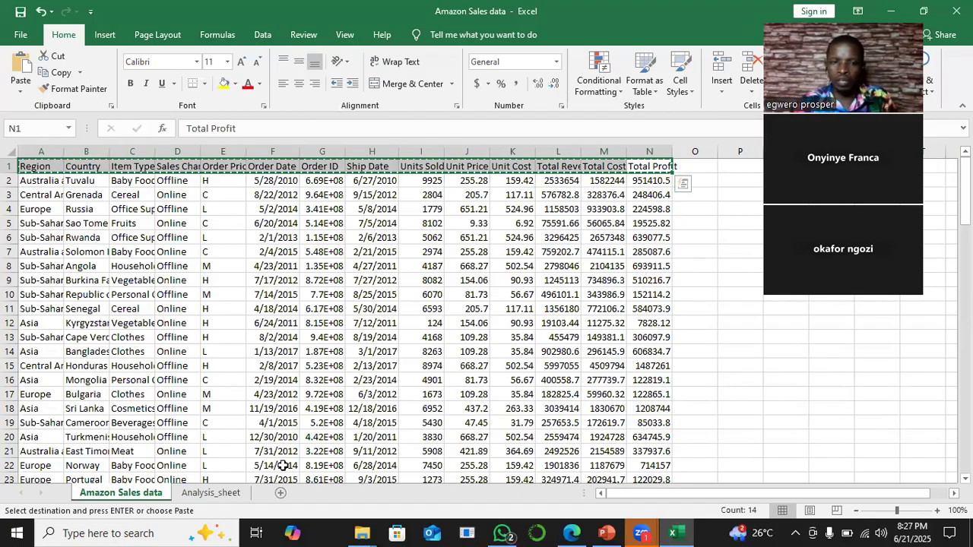
{"action": "left_click", "coordinate": [211, 492]}
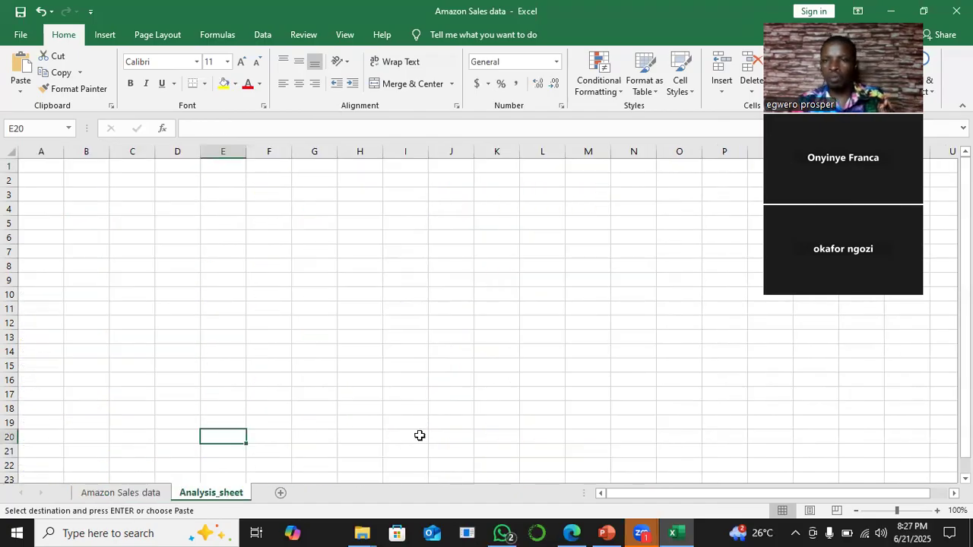
{"action": "left_click", "coordinate": [90, 179]}
{"action": "key", "text": "ctrl+v"}
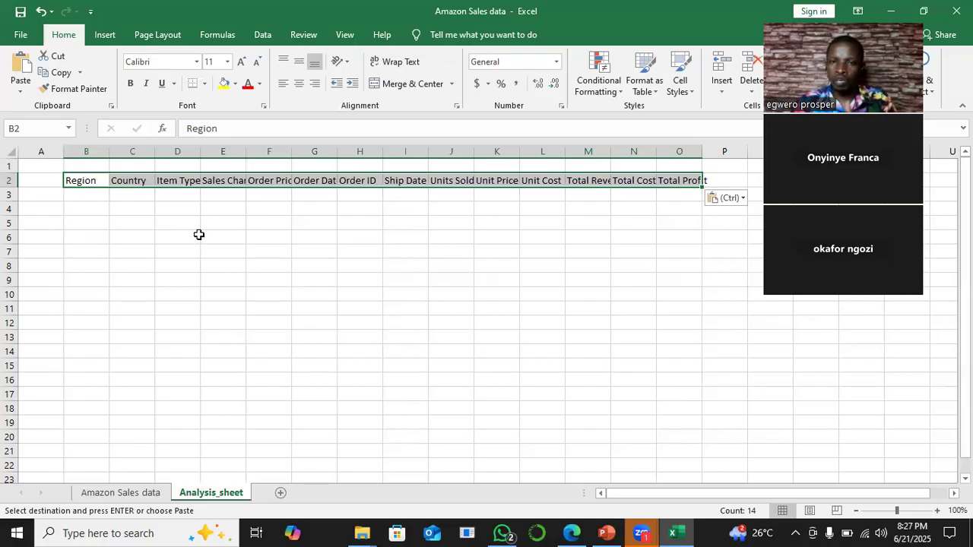
- Move the Country header to cell B4 and the Item Type header to cell B6
{"action": "left_click", "coordinate": [91, 183]}
{"action": "left_click", "coordinate": [131, 184]}
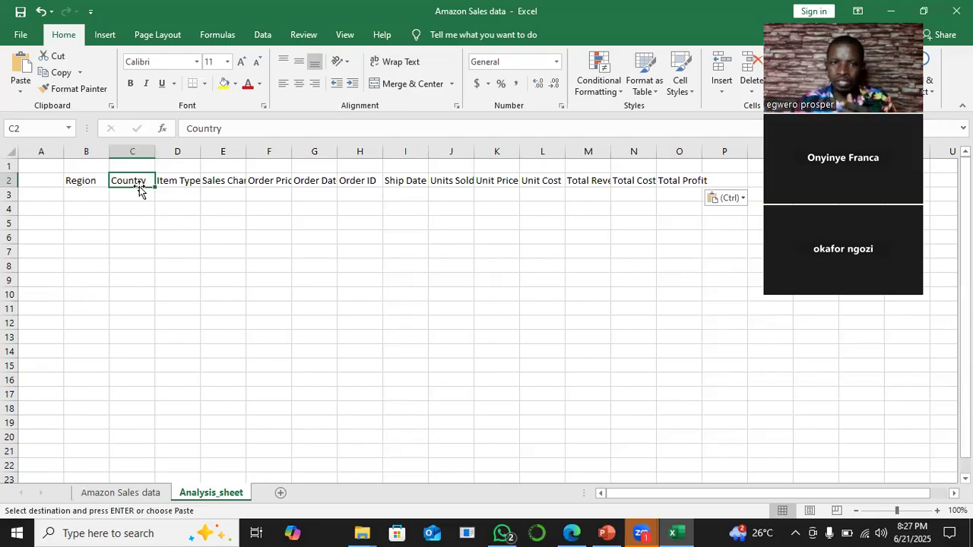
{"action": "left_click_drag", "start_coordinate": [137, 189], "coordinate": [96, 212]}
{"action": "left_click", "coordinate": [177, 188]}
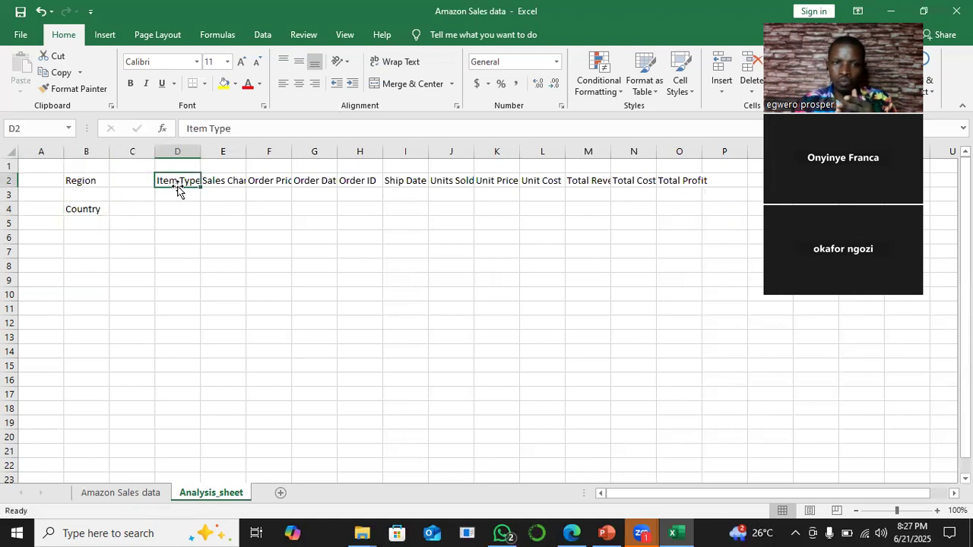
{"action": "left_click_drag", "start_coordinate": [178, 190], "coordinate": [111, 242]}
- Move the Sales Channel, Order Priority and Order Date headers to cells B8, B10 and B12
{"action": "left_click", "coordinate": [224, 181]}
{"action": "left_click", "coordinate": [230, 191]}
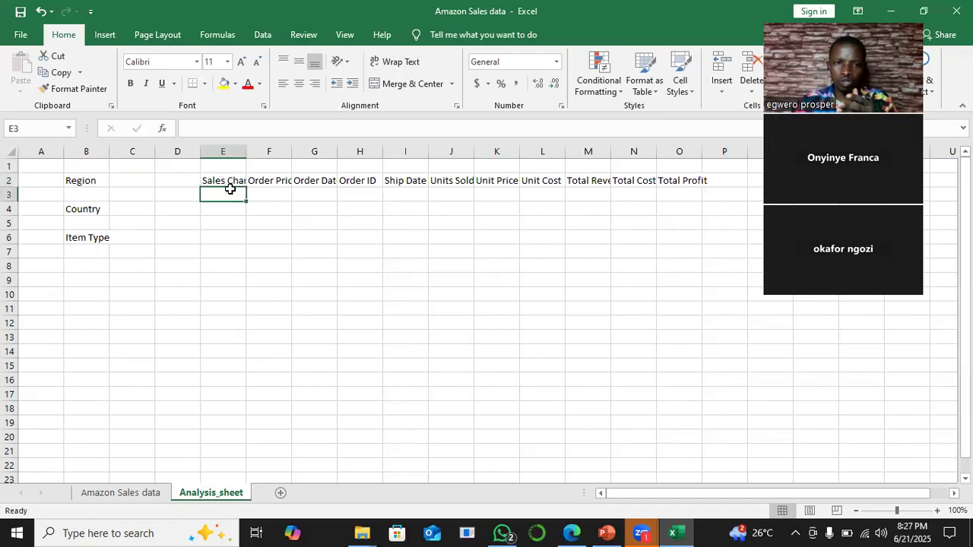
{"action": "left_click", "coordinate": [218, 182]}
{"action": "left_click_drag", "start_coordinate": [230, 188], "coordinate": [98, 266]}
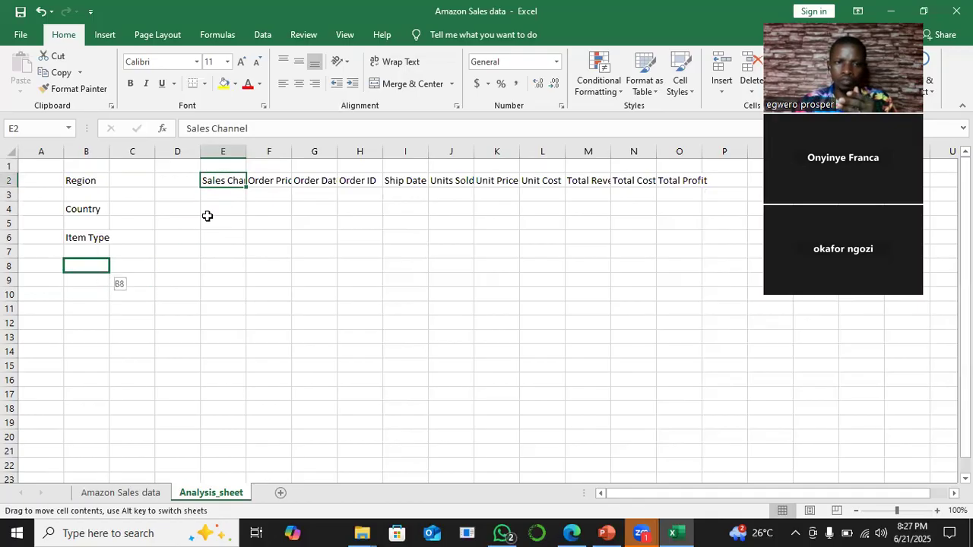
{"action": "left_click", "coordinate": [270, 188]}
{"action": "left_click_drag", "start_coordinate": [272, 187], "coordinate": [91, 299]}
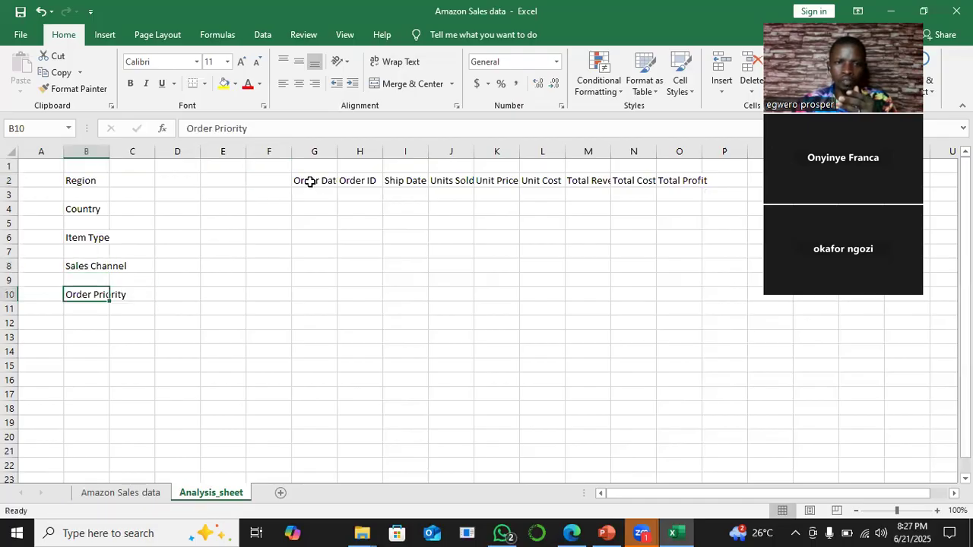
{"action": "left_click", "coordinate": [314, 189]}
{"action": "left_click_drag", "start_coordinate": [313, 195], "coordinate": [104, 326]}
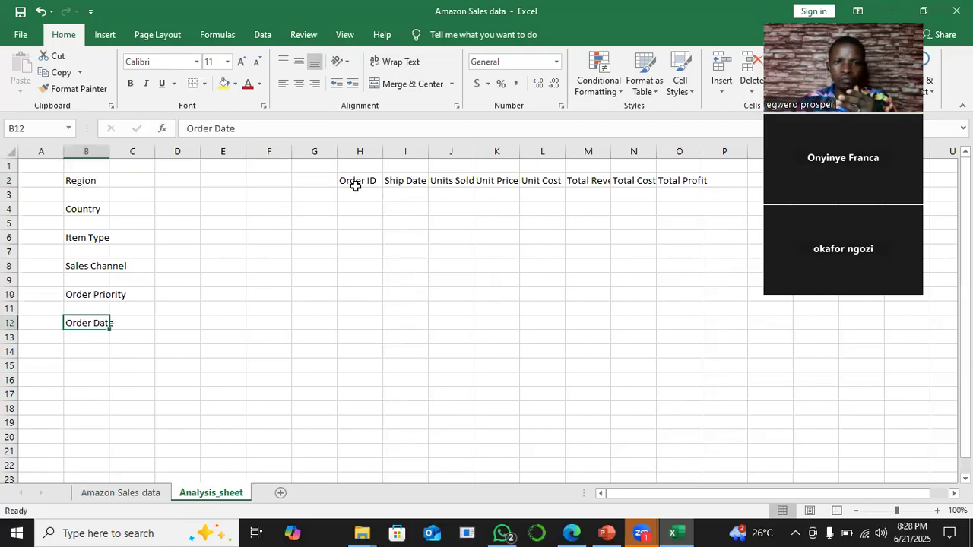
- Move the Order ID, Ship Date and Units Sold headers to cells D2, D4 and D6
{"action": "left_click", "coordinate": [355, 183]}
{"action": "left_click_drag", "start_coordinate": [214, 203], "coordinate": [187, 181]}
{"action": "left_click", "coordinate": [401, 182]}
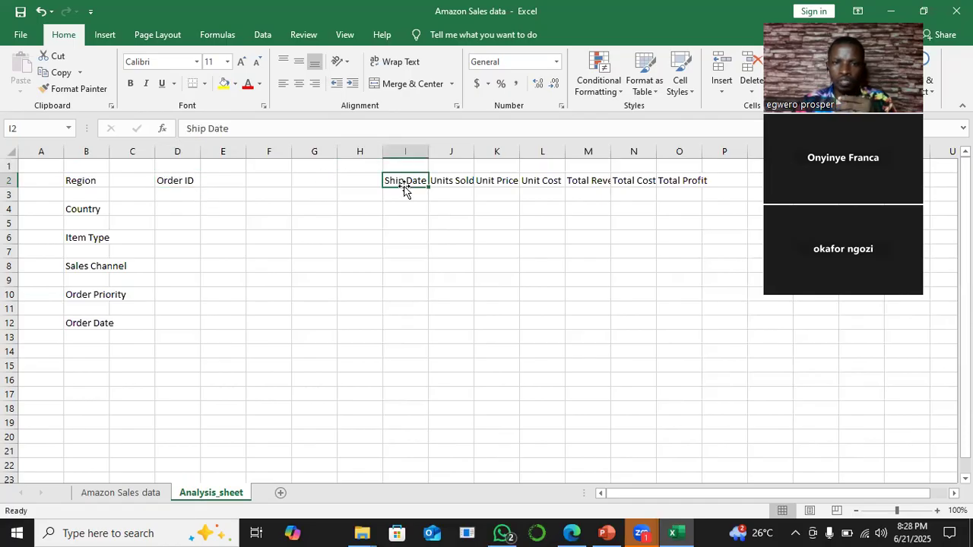
{"action": "left_click_drag", "start_coordinate": [182, 217], "coordinate": [182, 216]}
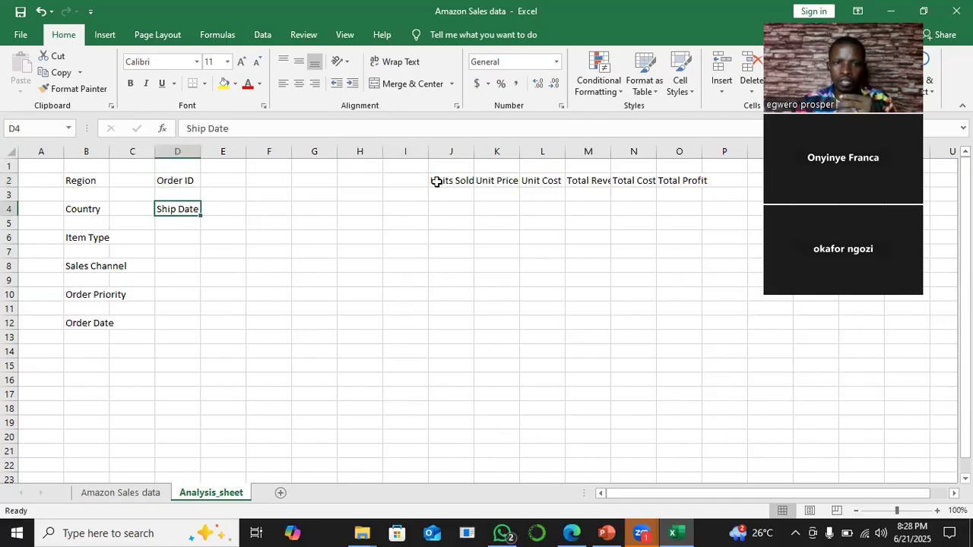
{"action": "left_click", "coordinate": [452, 186]}
{"action": "left_click_drag", "start_coordinate": [441, 187], "coordinate": [191, 250]}
- Move the Unit Price, Unit Cost and Total Revenue headers to cells D8, D10 and D12
{"action": "left_click", "coordinate": [501, 182]}
{"action": "left_click_drag", "start_coordinate": [509, 191], "coordinate": [190, 275]}
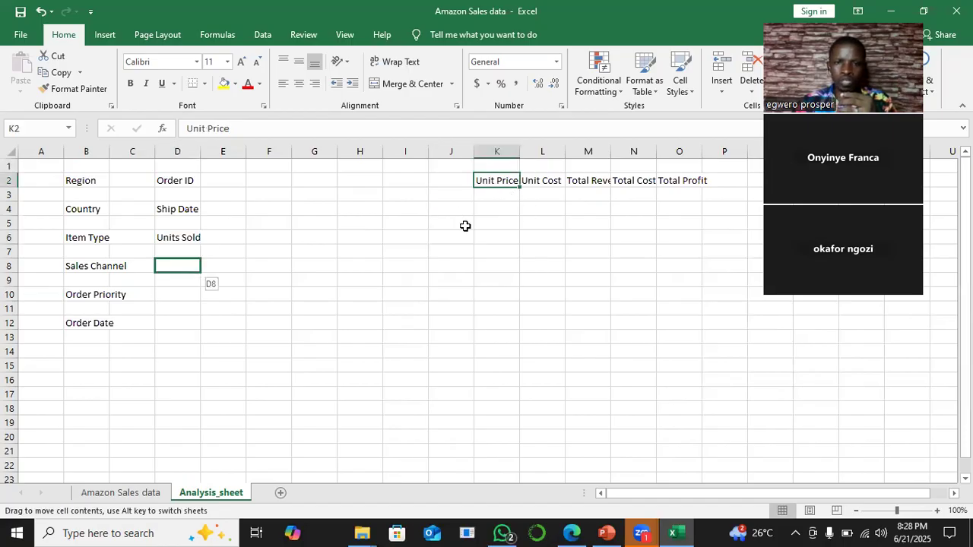
{"action": "left_click_drag", "start_coordinate": [548, 188], "coordinate": [182, 300]}
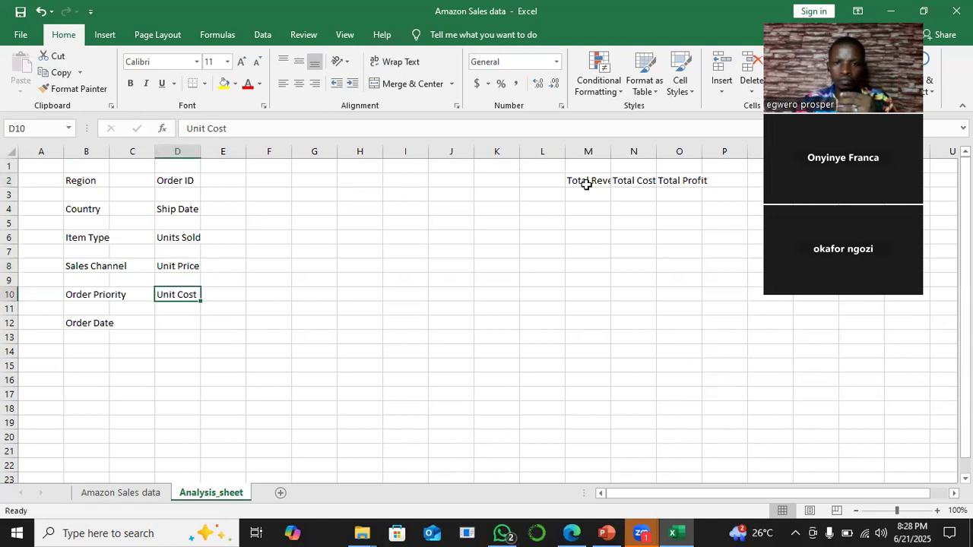
{"action": "left_click", "coordinate": [593, 190]}
{"action": "left_click_drag", "start_coordinate": [595, 192], "coordinate": [188, 329]}
- Move the Total Cost header to cell F2 and the Total Profit header to cell F4
{"action": "left_click", "coordinate": [631, 188]}
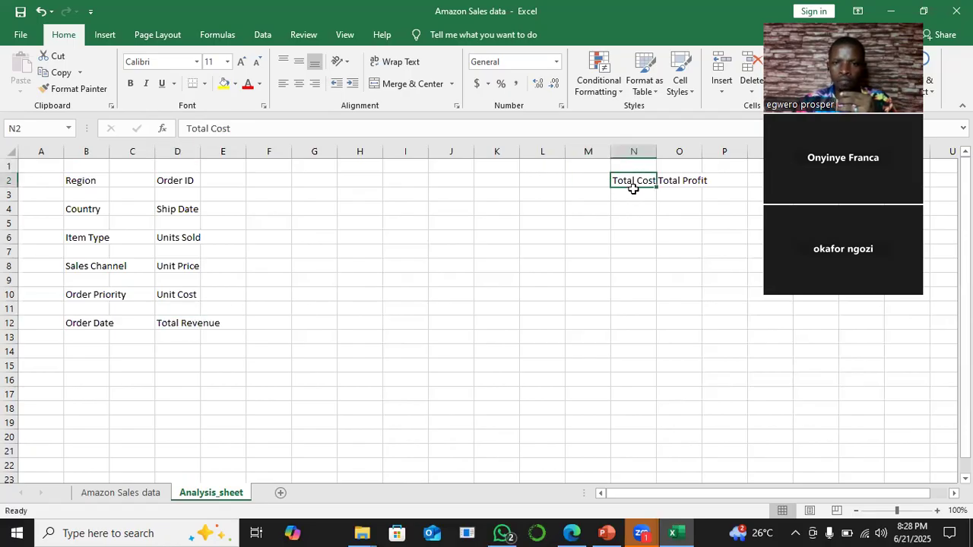
{"action": "left_click_drag", "start_coordinate": [634, 188], "coordinate": [580, 182]}
{"action": "left_click_drag", "start_coordinate": [676, 178], "coordinate": [268, 182]}
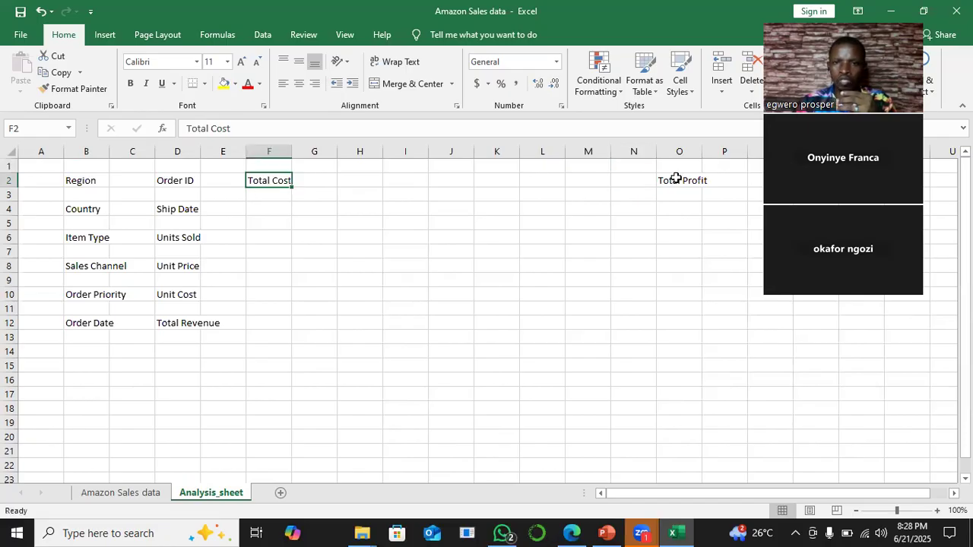
{"action": "left_click", "coordinate": [677, 183]}
{"action": "left_click_drag", "start_coordinate": [360, 230], "coordinate": [275, 211]}
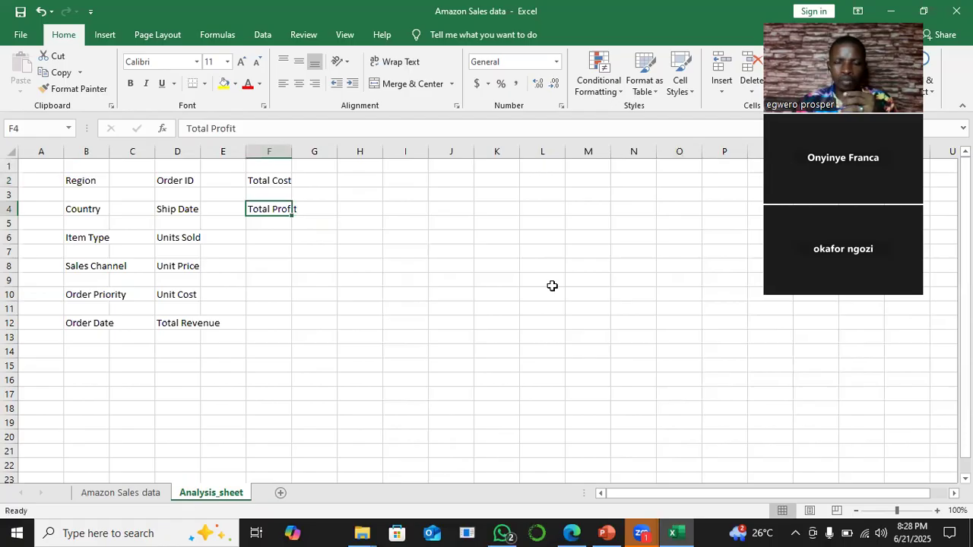
{"action": "left_click", "coordinate": [79, 183]}
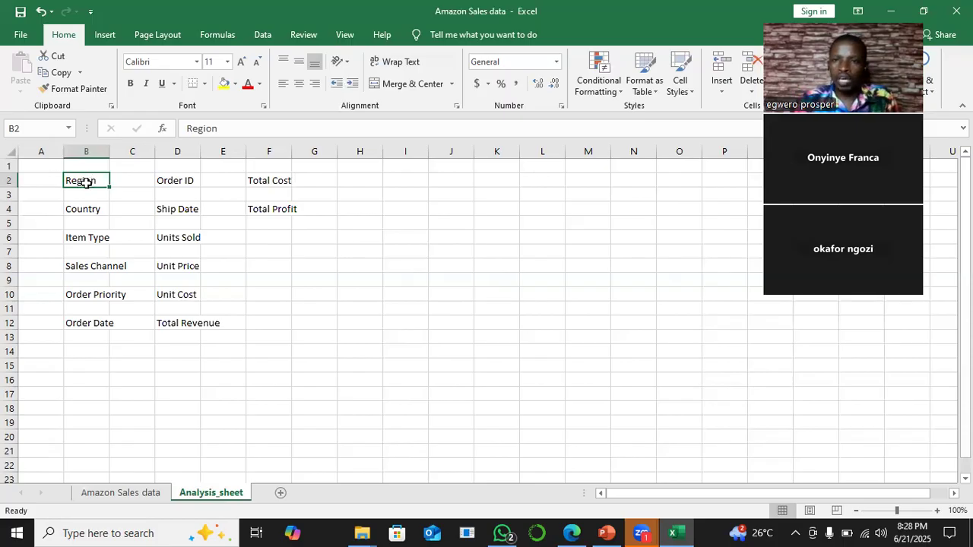
- Make all the header labels in columns B, D and F bold, from Region through Total Profit
{"action": "left_click", "coordinate": [83, 213], "text": "ctrl"}
{"action": "left_click", "coordinate": [96, 240], "text": "ctrl"}
{"action": "left_click", "coordinate": [95, 263], "text": "ctrl"}
{"action": "left_click", "coordinate": [97, 291], "text": "ctrl"}
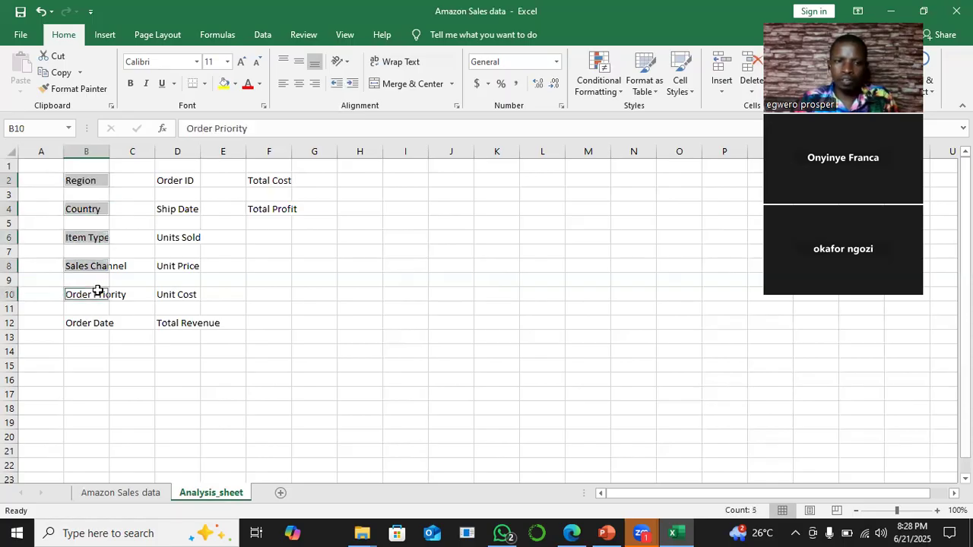
{"action": "left_click", "coordinate": [101, 322], "text": "ctrl"}
{"action": "left_click", "coordinate": [193, 320], "text": "ctrl"}
{"action": "left_click", "coordinate": [186, 293], "text": "ctrl"}
{"action": "left_click", "coordinate": [184, 264], "text": "ctrl"}
{"action": "left_click", "coordinate": [187, 236], "text": "ctrl"}
{"action": "left_click", "coordinate": [185, 207], "text": "ctrl"}
{"action": "left_click", "coordinate": [187, 180], "text": "ctrl"}
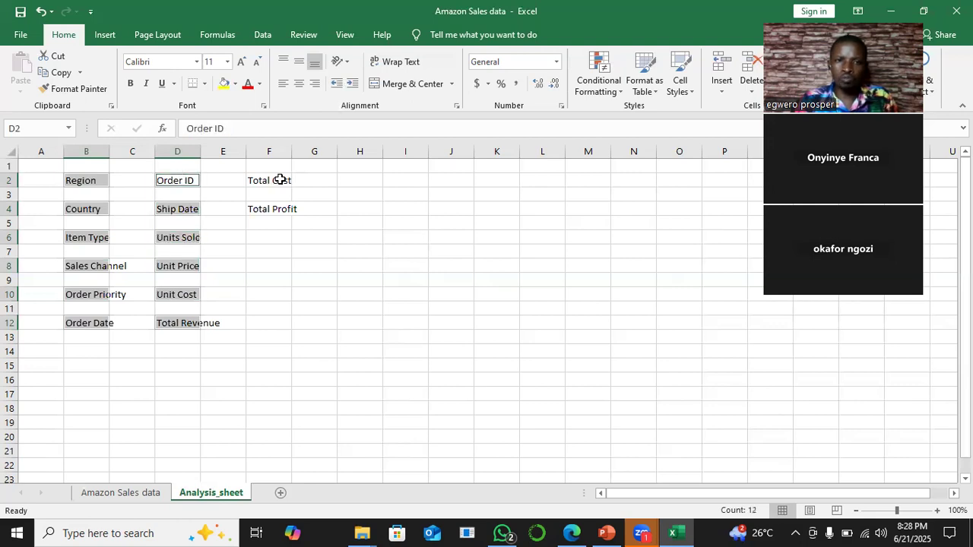
{"action": "left_click", "coordinate": [279, 181], "text": "ctrl"}
{"action": "left_click", "coordinate": [276, 211], "text": "ctrl"}
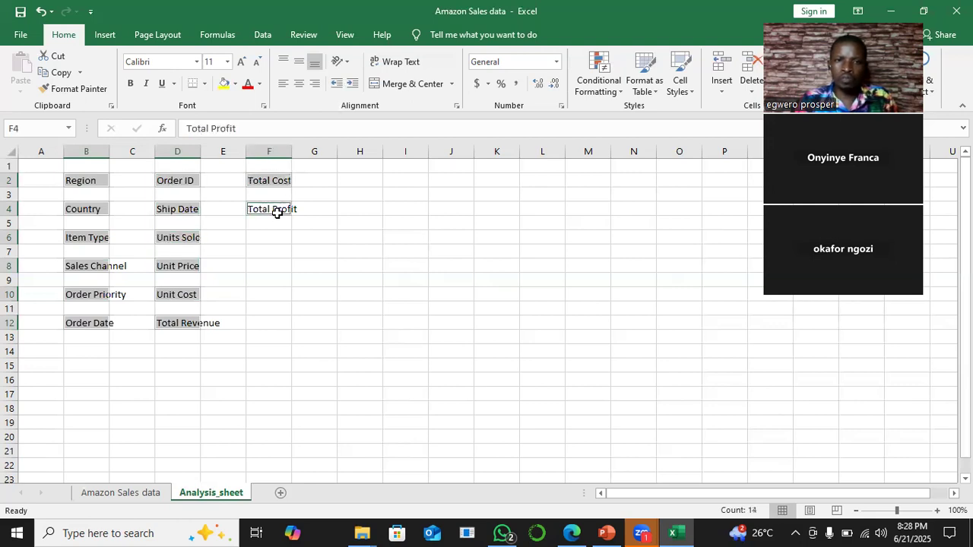
{"action": "left_click", "coordinate": [130, 85]}
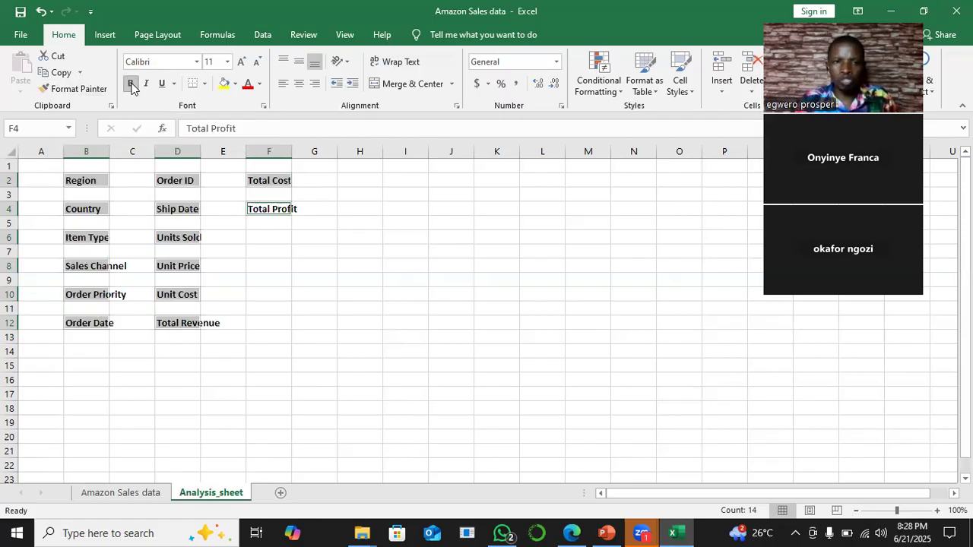
- Give the header labels a red fill with white text, and save the workbook in its current format
{"action": "left_click", "coordinate": [236, 85]}
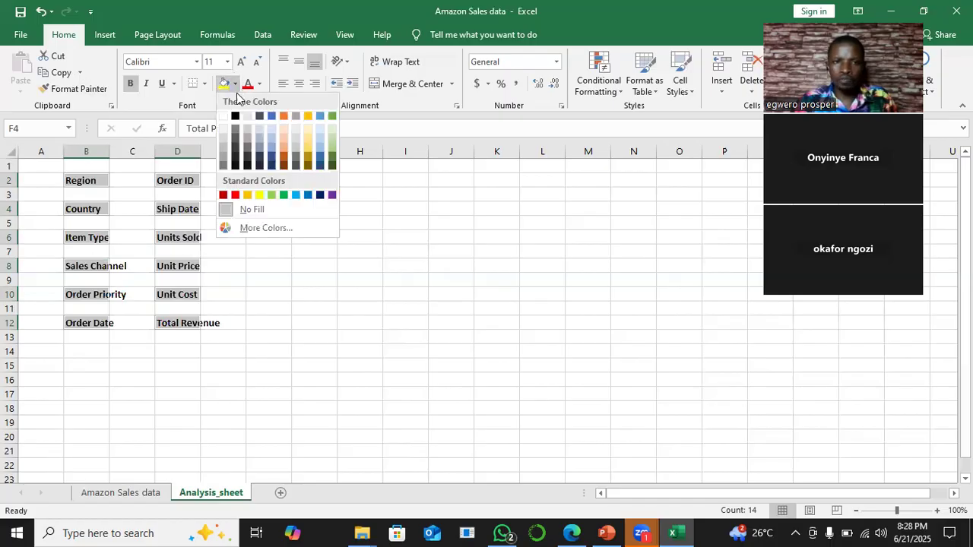
{"action": "left_click", "coordinate": [235, 195]}
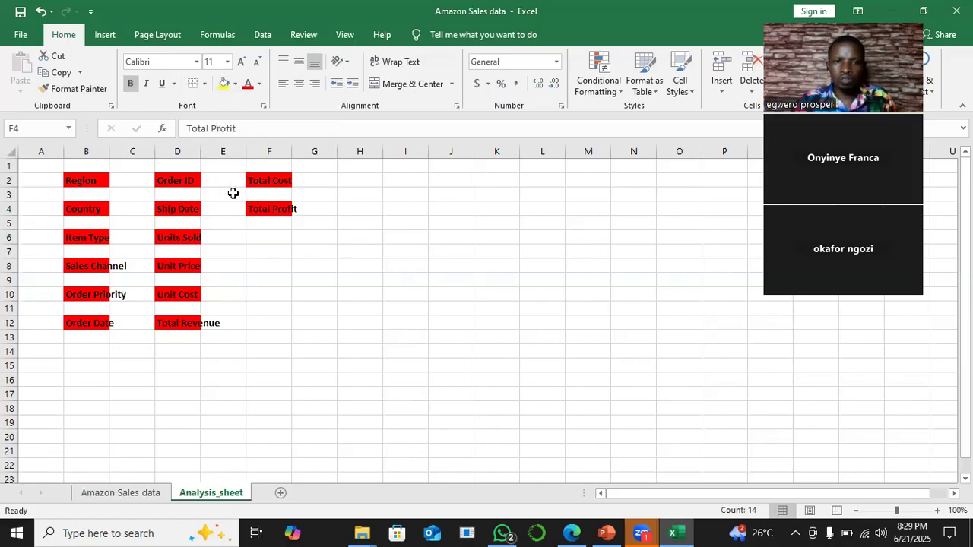
{"action": "left_click", "coordinate": [258, 86]}
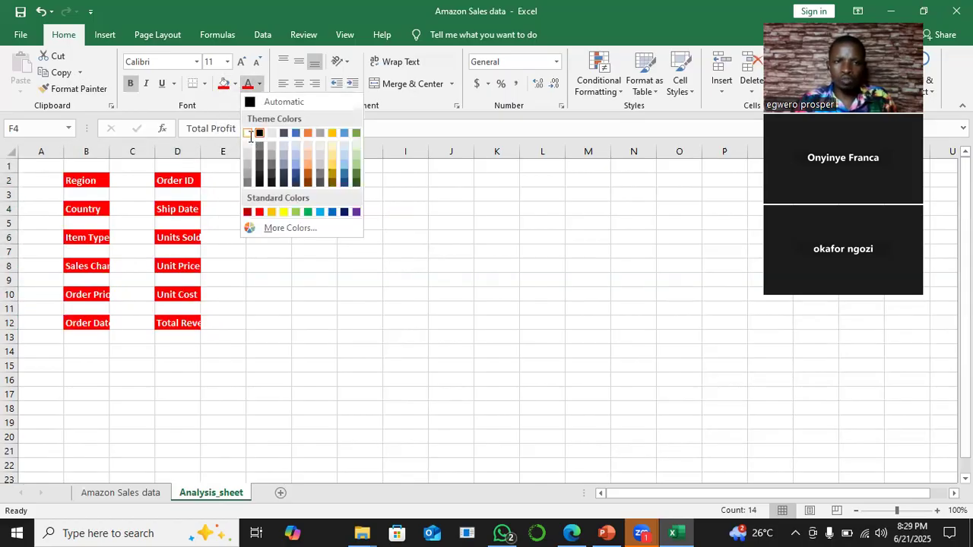
{"action": "left_click", "coordinate": [254, 133]}
{"action": "left_click", "coordinate": [238, 264]}
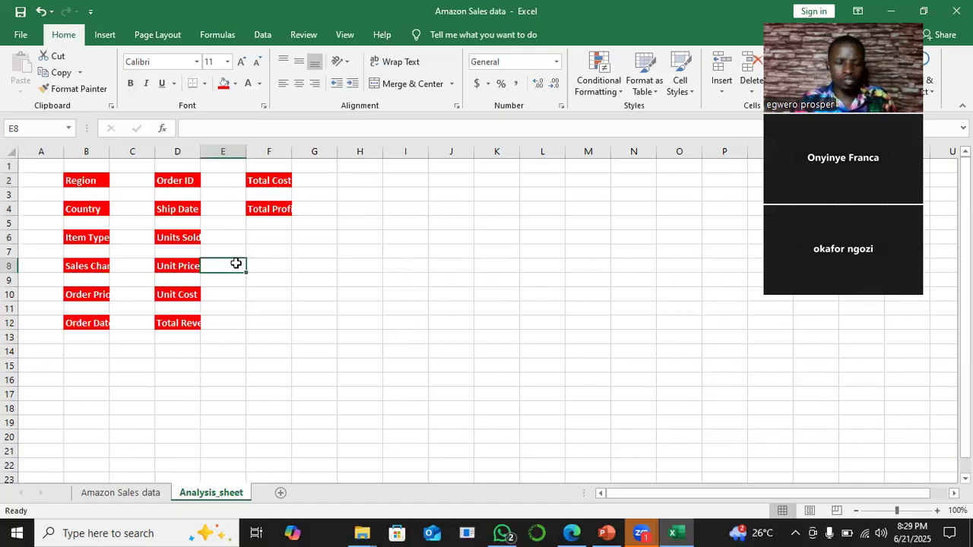
{"action": "key", "text": "ctrl+s"}
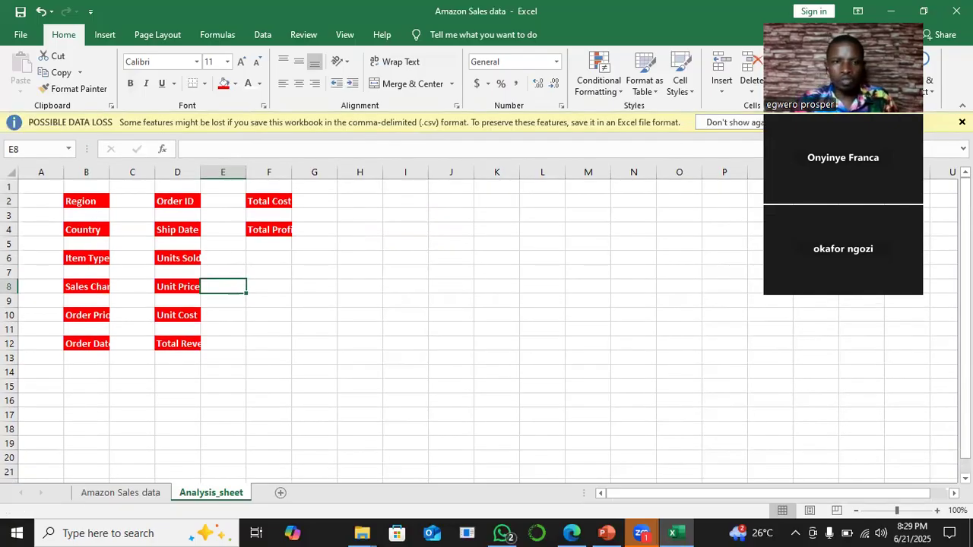
{"action": "left_click", "coordinate": [962, 122]}
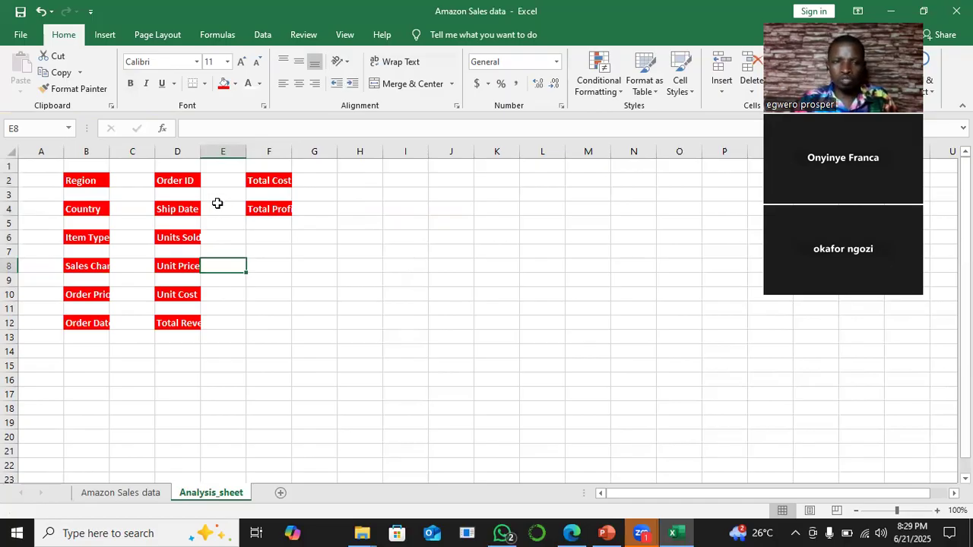
- Fill the empty cells beside the labels in columns C, E and G with medium grey
{"action": "left_click", "coordinate": [132, 181]}
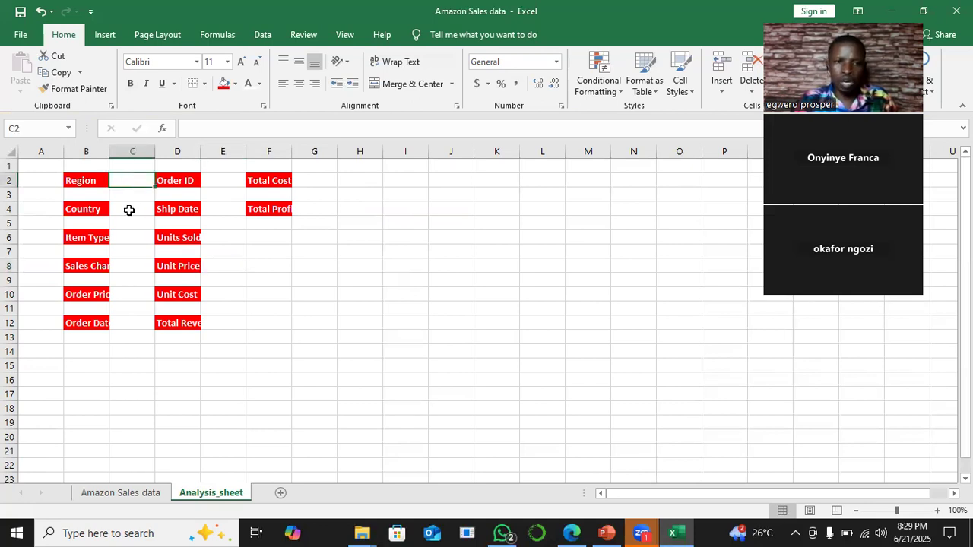
{"action": "left_click", "coordinate": [132, 209], "text": "ctrl"}
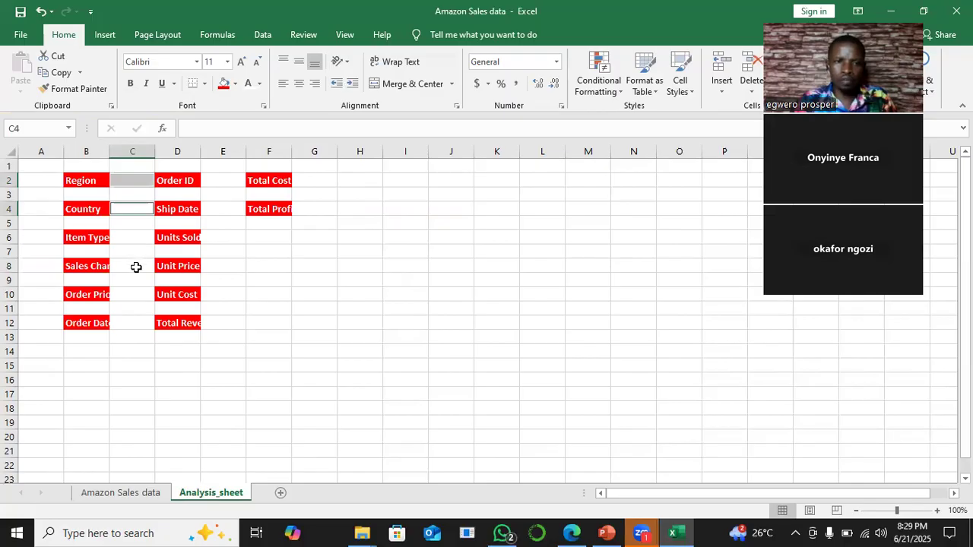
{"action": "left_click", "coordinate": [132, 237], "text": "ctrl"}
{"action": "left_click", "coordinate": [132, 266], "text": "ctrl"}
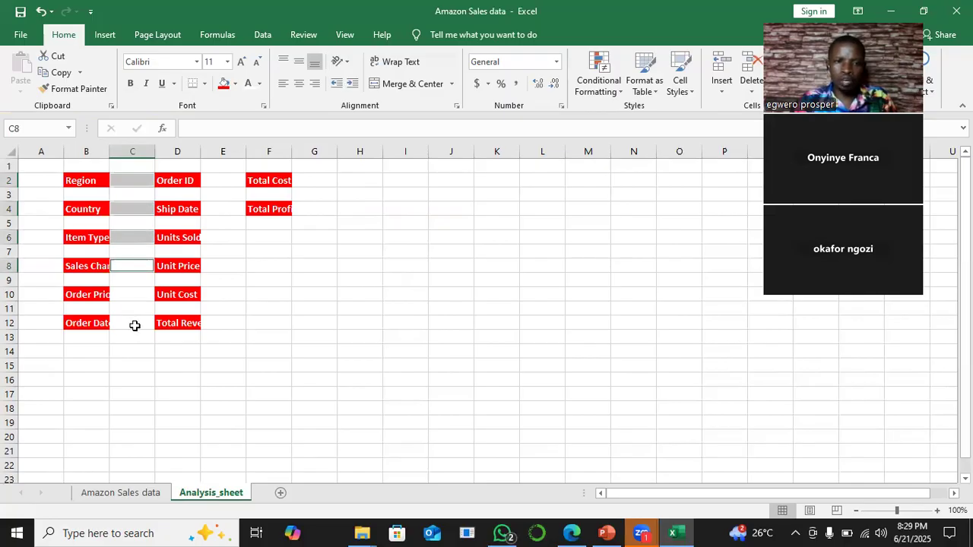
{"action": "left_click", "coordinate": [133, 295], "text": "ctrl"}
{"action": "left_click", "coordinate": [230, 325], "text": "ctrl"}
{"action": "left_click", "coordinate": [231, 299], "text": "ctrl"}
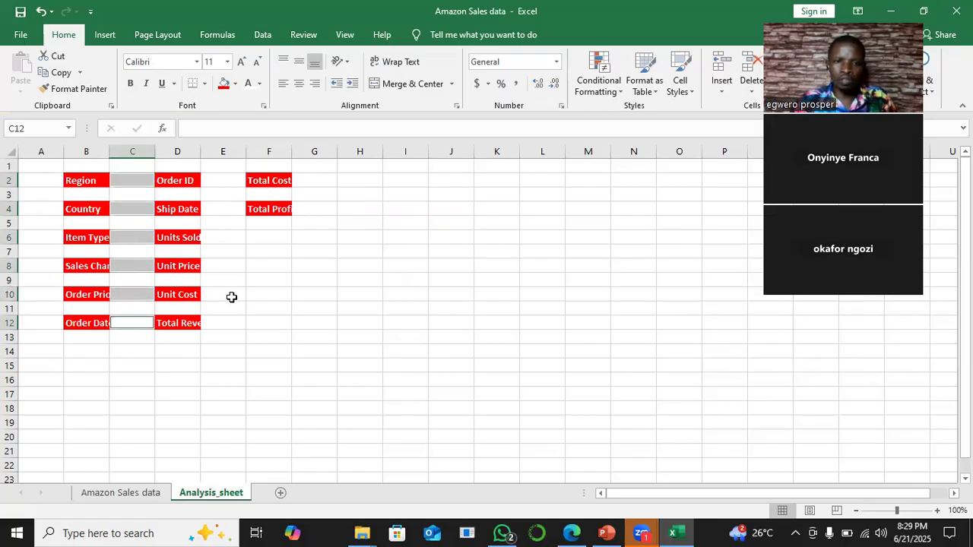
{"action": "left_click", "coordinate": [230, 266], "text": "ctrl"}
{"action": "left_click", "coordinate": [229, 232], "text": "ctrl"}
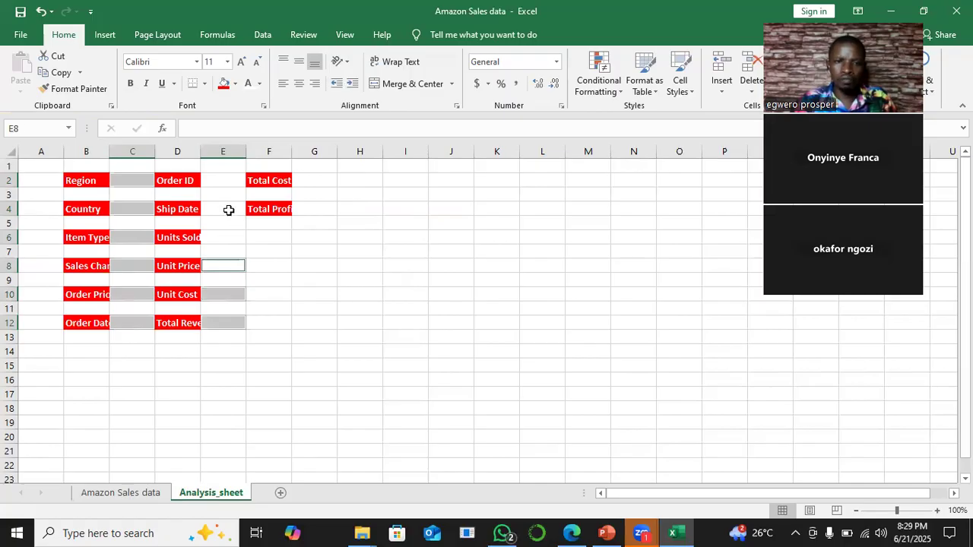
{"action": "left_click", "coordinate": [225, 179], "text": "ctrl"}
{"action": "left_click", "coordinate": [319, 178], "text": "ctrl"}
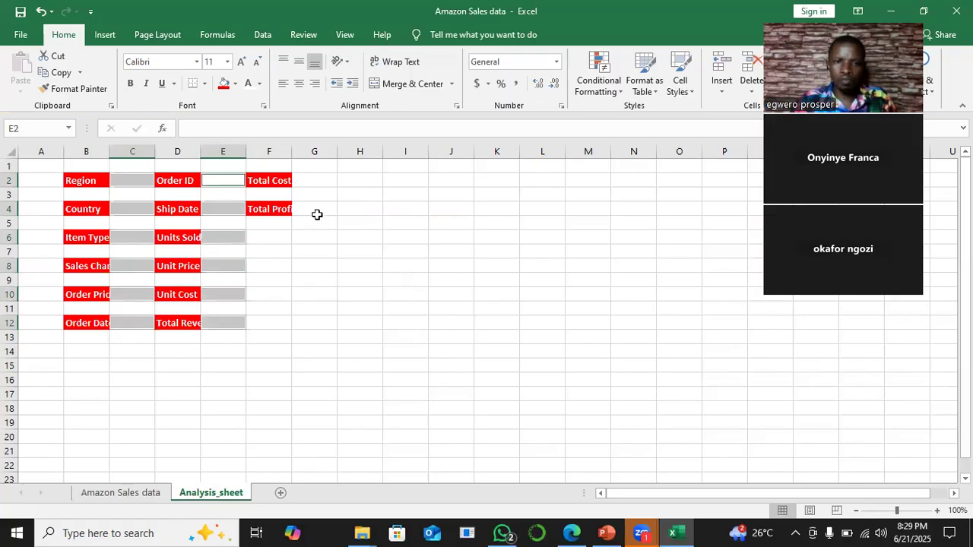
{"action": "left_click", "coordinate": [313, 208], "text": "ctrl"}
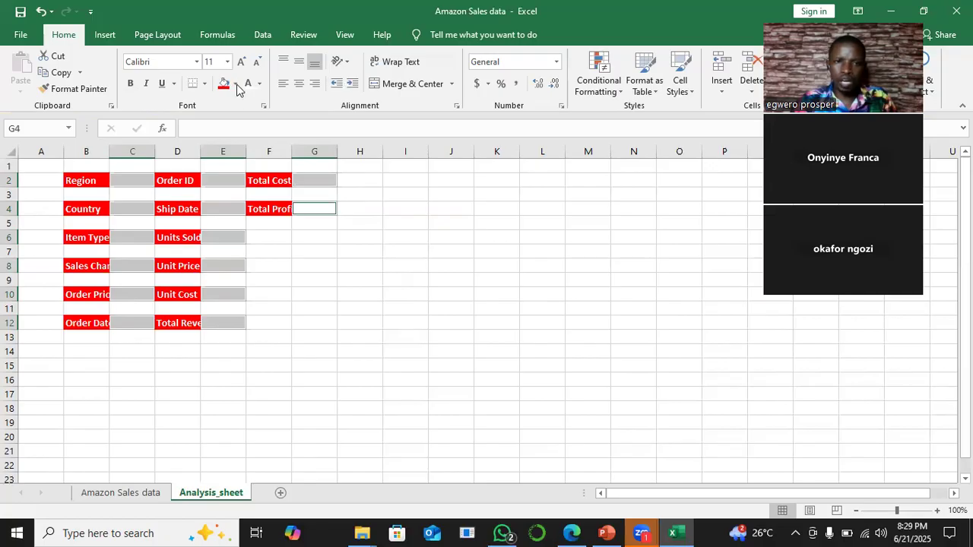
{"action": "left_click", "coordinate": [235, 84]}
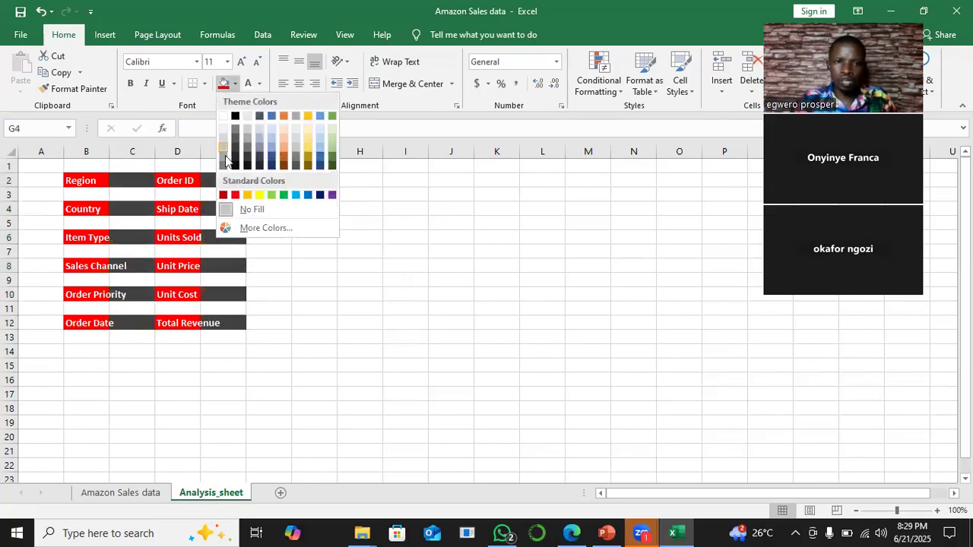
{"action": "left_click", "coordinate": [222, 156]}
{"action": "left_click", "coordinate": [234, 421]}
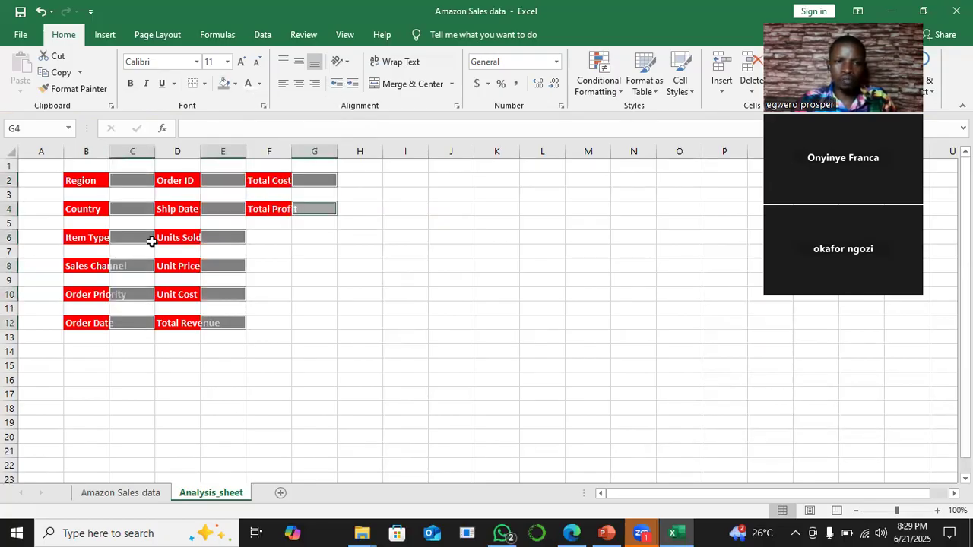
- Widen columns B, D and F to make room for their labels, and save the workbook
{"action": "left_click_drag", "start_coordinate": [110, 148], "coordinate": [130, 147]}
{"action": "left_click_drag", "start_coordinate": [220, 152], "coordinate": [235, 151]}
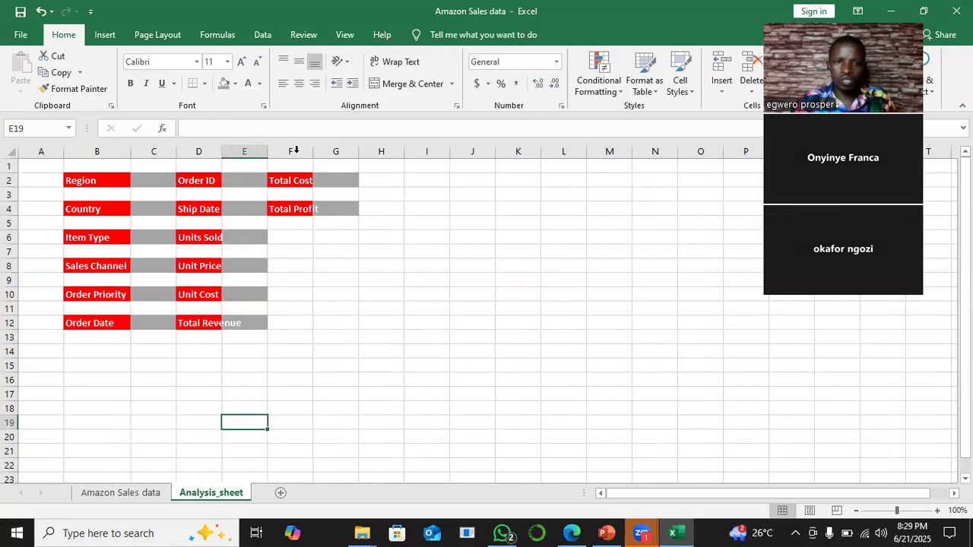
{"action": "left_click_drag", "start_coordinate": [325, 150], "coordinate": [341, 149]}
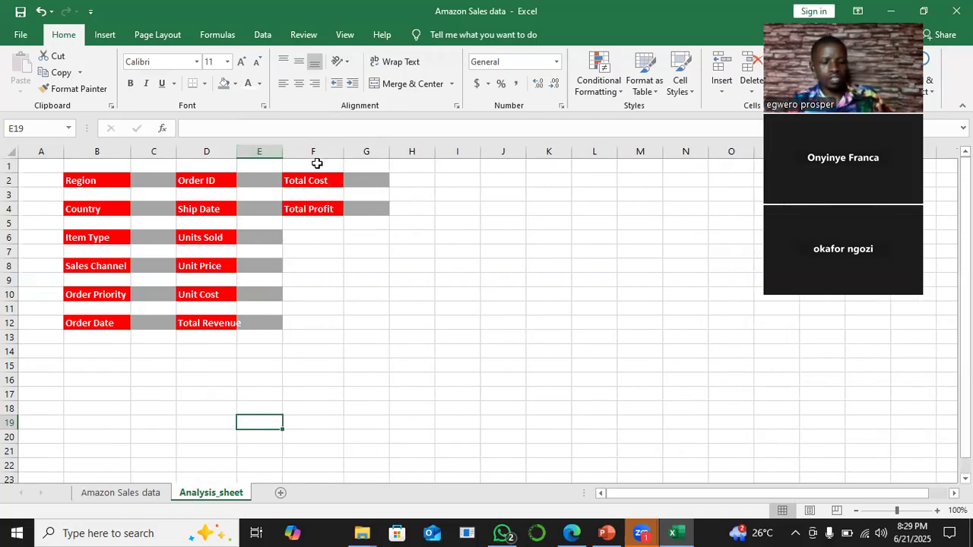
{"action": "key", "text": "ctrl+s"}
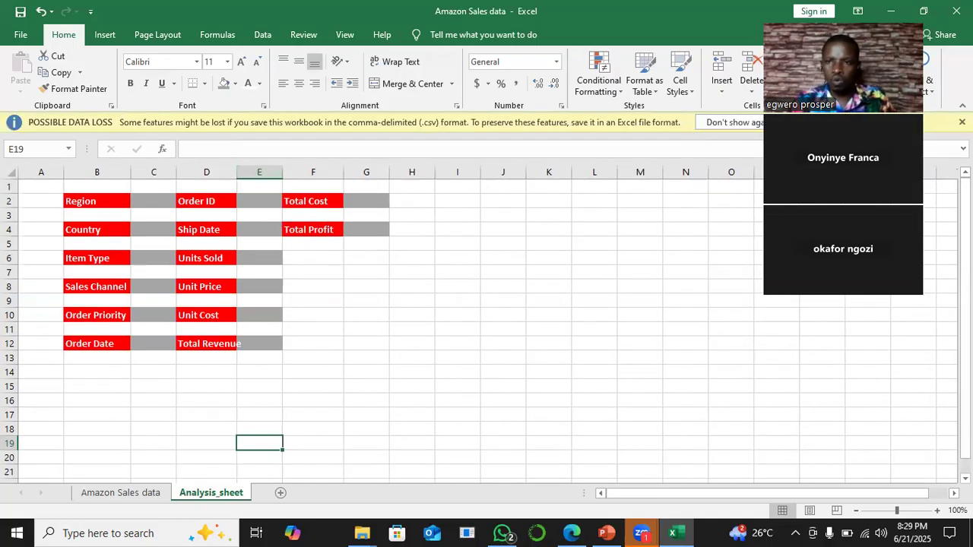
{"action": "left_click", "coordinate": [962, 122]}
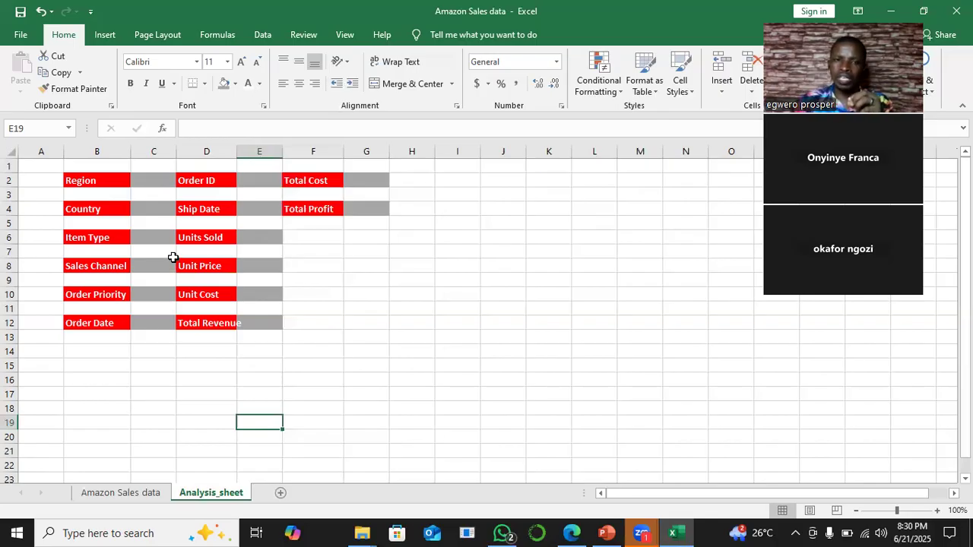
- Examine the Order ID and Region columns and the records across the fields on the Amazon Sales data sheet
{"action": "left_click", "coordinate": [154, 181]}
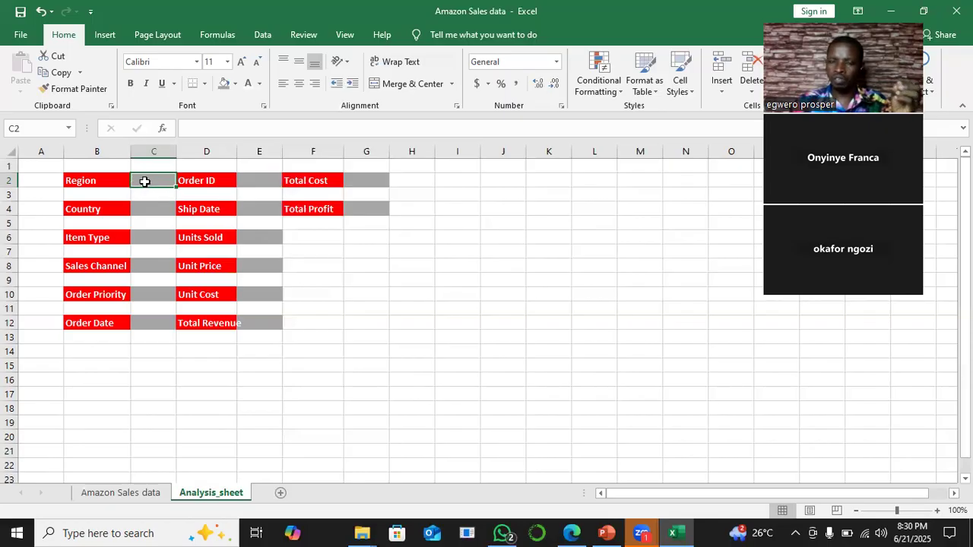
{"action": "left_click", "coordinate": [126, 494]}
{"action": "left_click", "coordinate": [42, 223]}
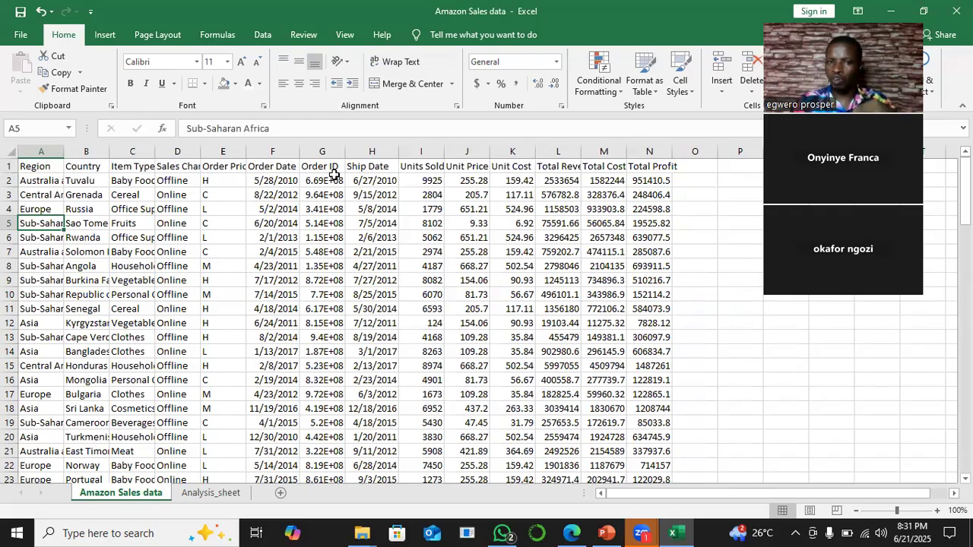
{"action": "left_click_drag", "start_coordinate": [322, 166], "coordinate": [313, 446]}
{"action": "left_click", "coordinate": [31, 166]}
{"action": "left_click_drag", "start_coordinate": [32, 237], "coordinate": [38, 454]}
{"action": "left_click_drag", "start_coordinate": [72, 237], "coordinate": [623, 278]}
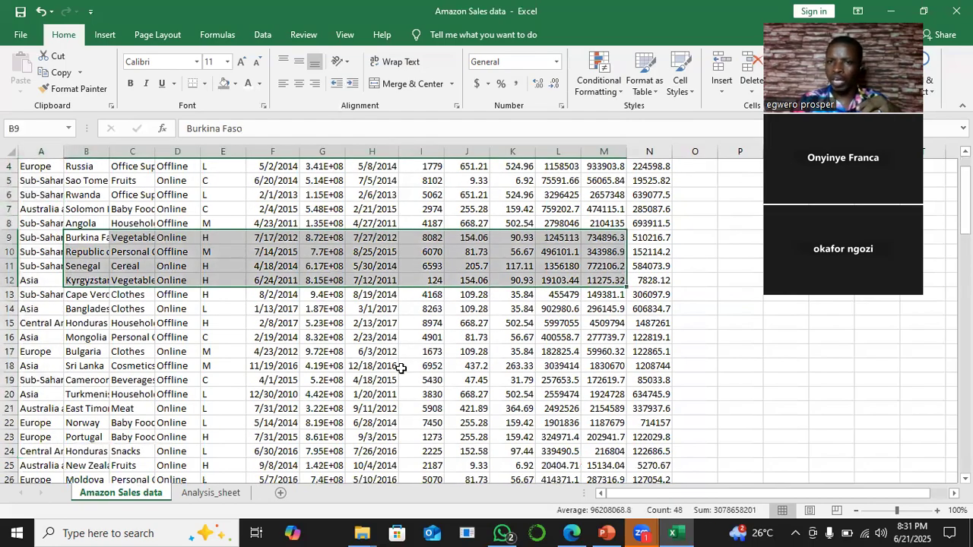
{"action": "scroll", "coordinate": [401, 368], "scroll_direction": "up", "scroll_amount": 1}
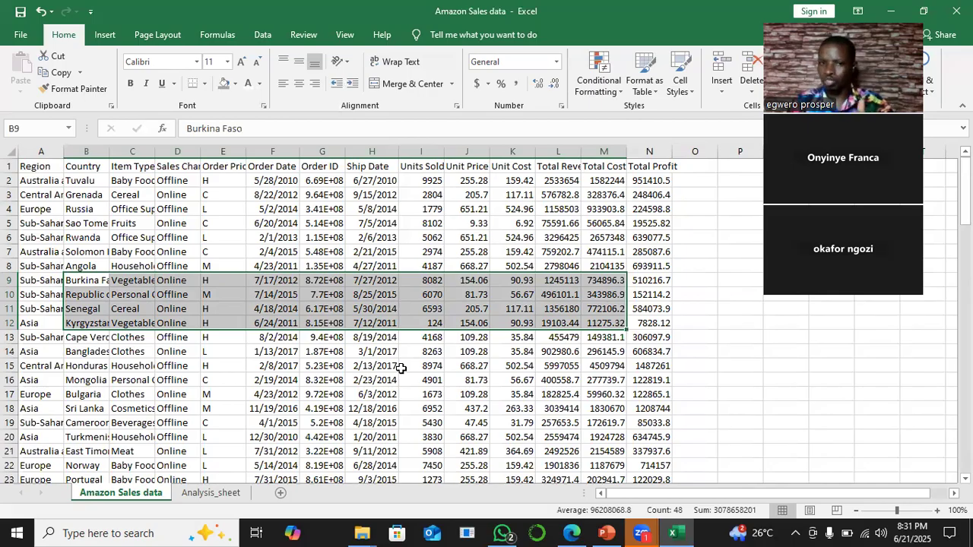
{"action": "left_click", "coordinate": [293, 237]}
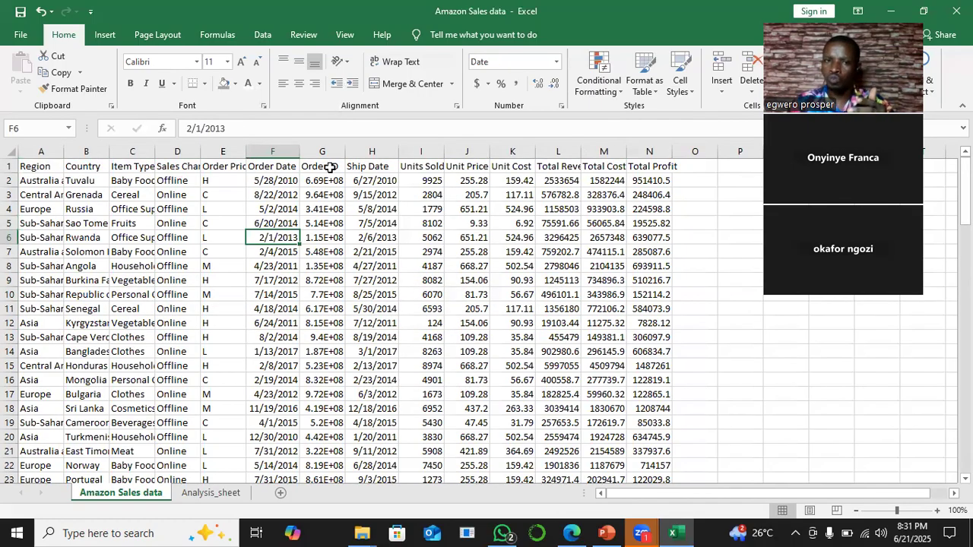
- AutoFit the Order ID and Total Profit columns on the Amazon Sales data sheet
{"action": "left_click_drag", "start_coordinate": [331, 172], "coordinate": [323, 280]}
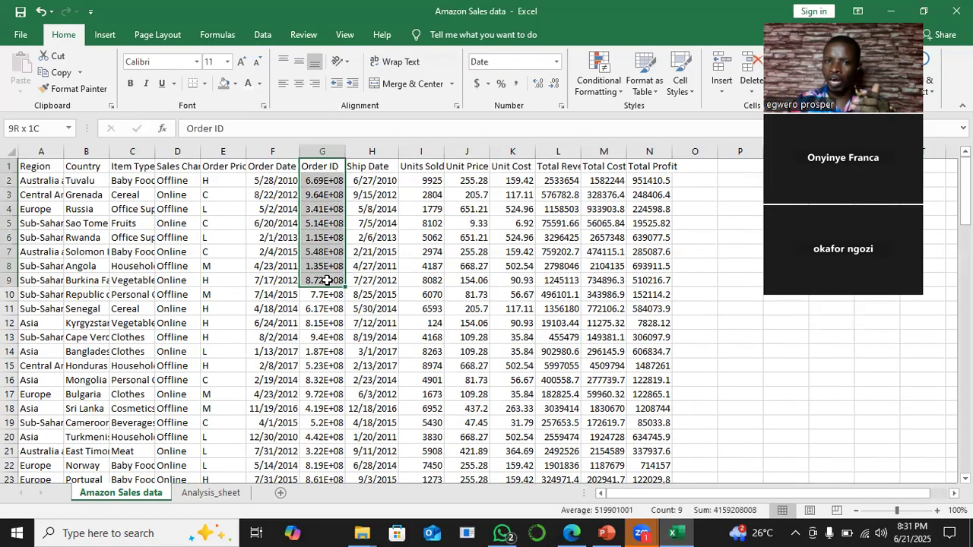
{"action": "double_click", "coordinate": [345, 149]}
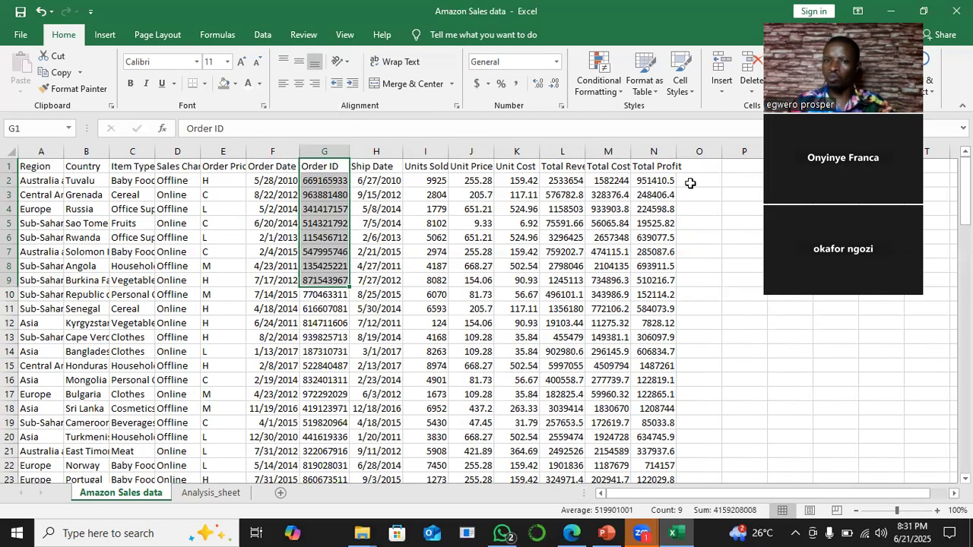
{"action": "left_click", "coordinate": [658, 167]}
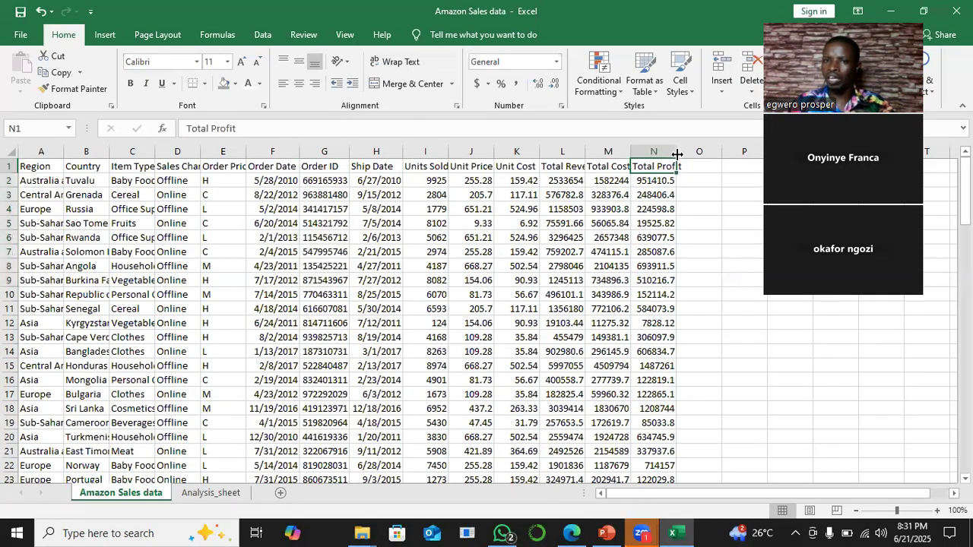
{"action": "double_click", "coordinate": [675, 149]}
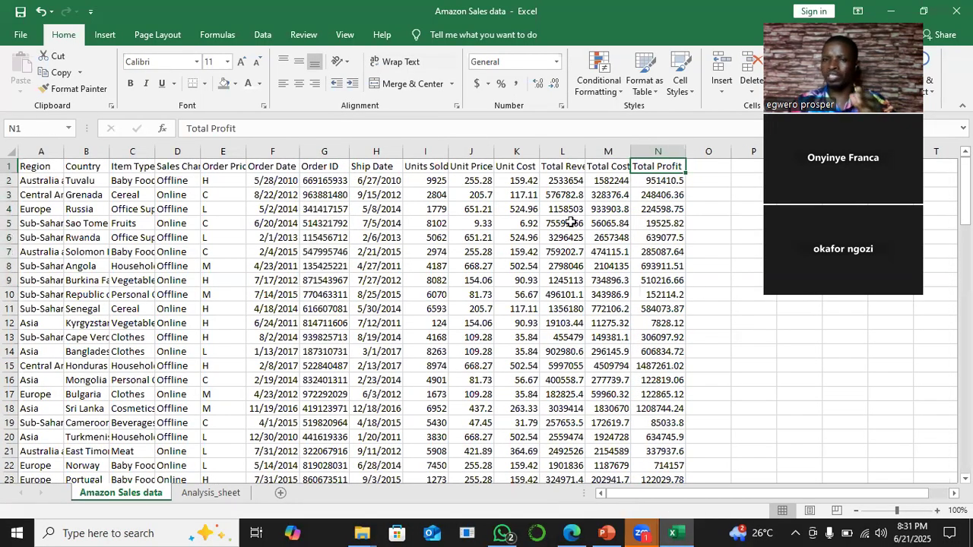
- Compare the label layout on Analysis_sheet with the Amazon Sales data sheet, ending on Analysis_sheet
{"action": "left_click", "coordinate": [228, 494]}
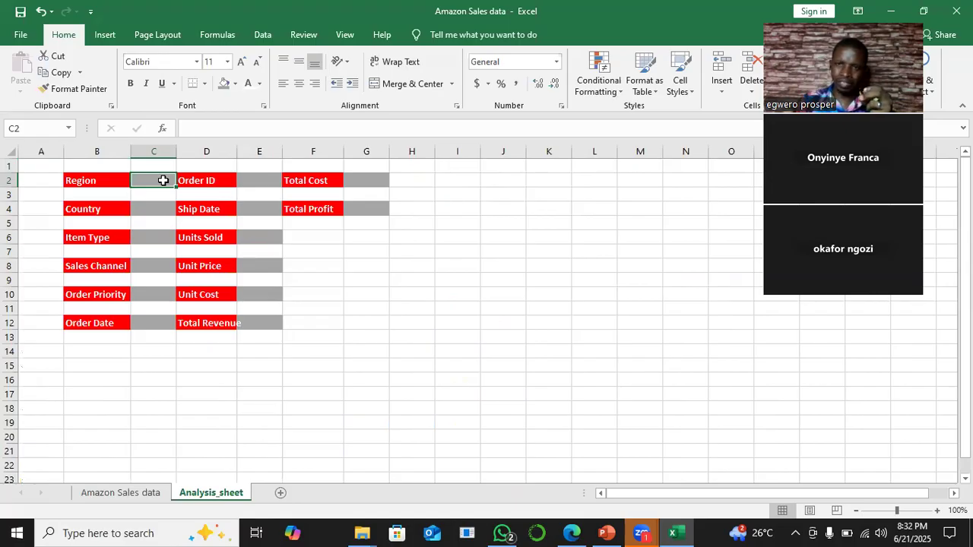
{"action": "left_click", "coordinate": [124, 493]}
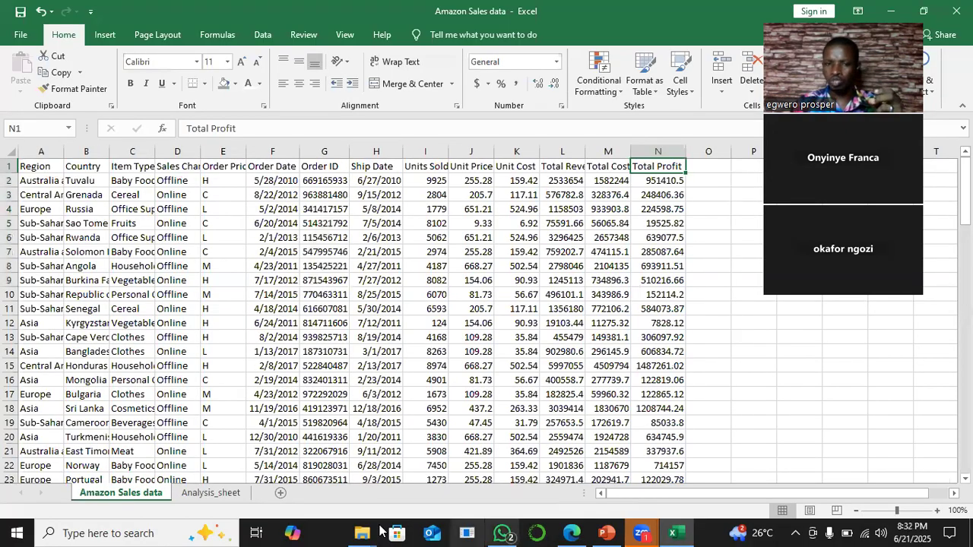
{"action": "left_click", "coordinate": [235, 493]}
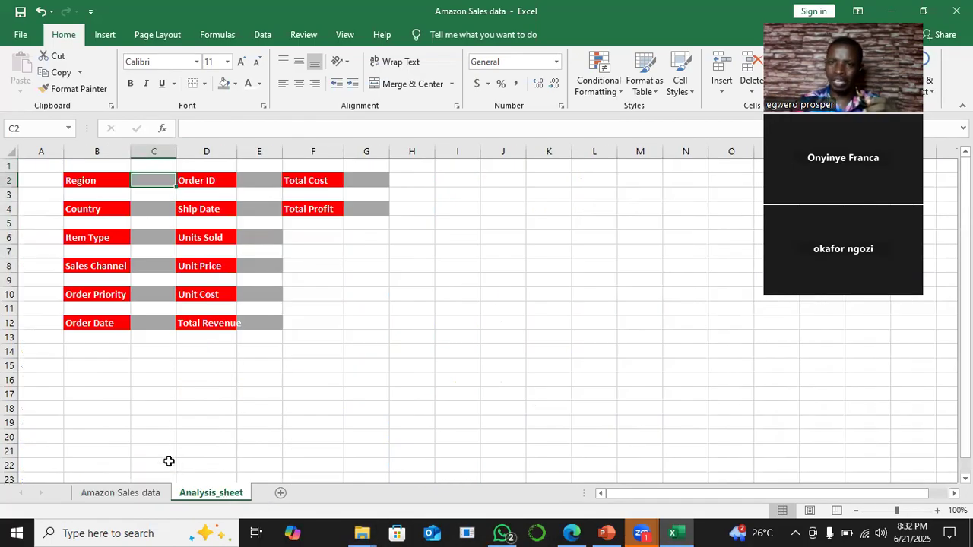
- Start a data validation rule for the Region result cell C2 on Analysis_sheet, allowing a List with an in-cell dropdown
{"action": "left_click", "coordinate": [98, 493]}
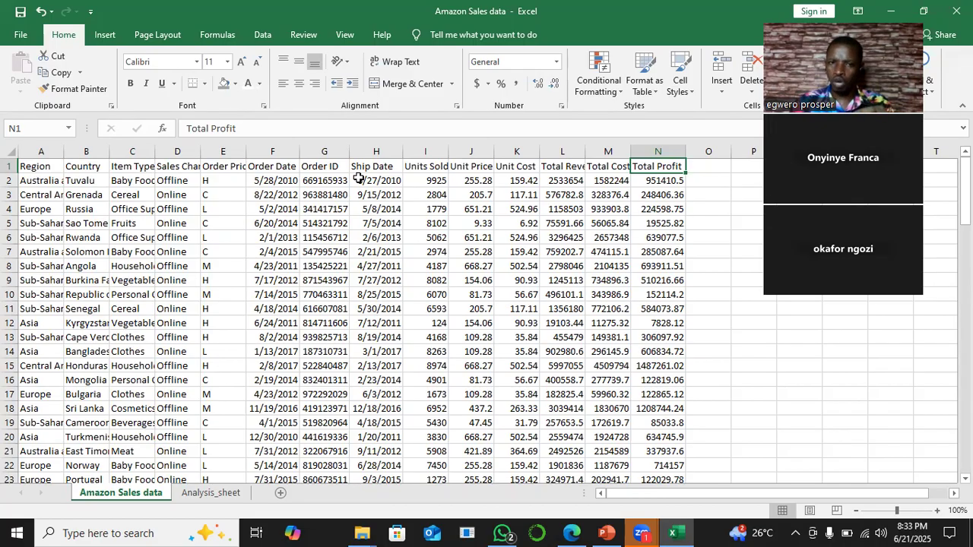
{"action": "left_click", "coordinate": [215, 493]}
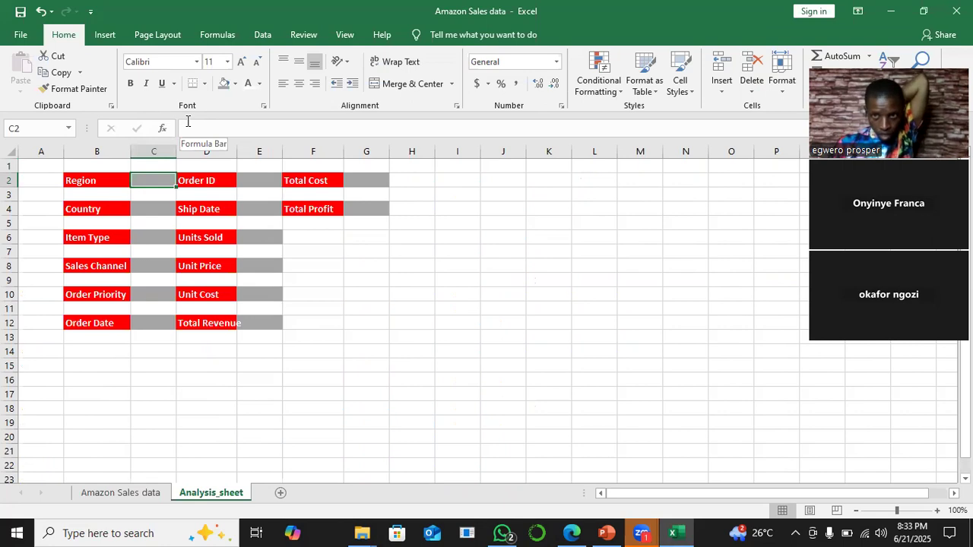
{"action": "left_click", "coordinate": [263, 35]}
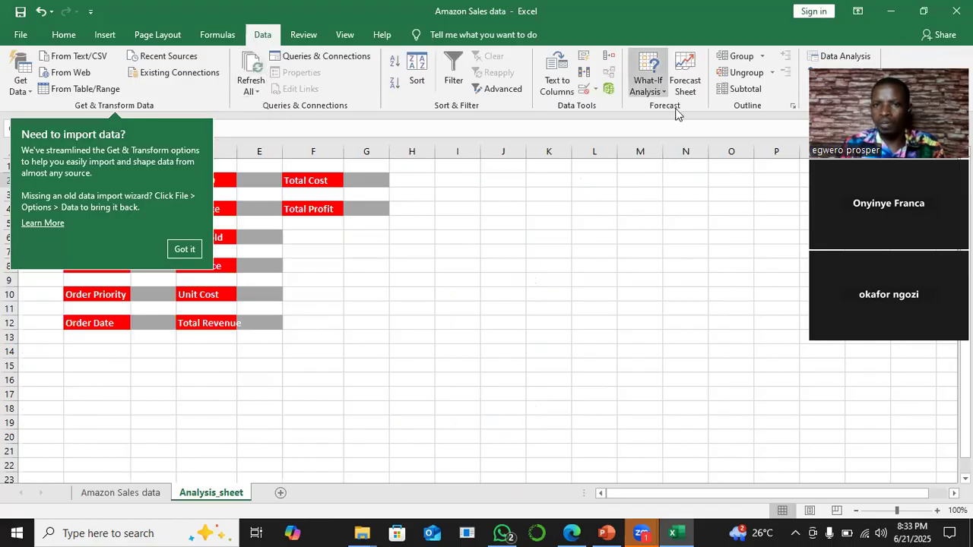
{"action": "left_click", "coordinate": [585, 88]}
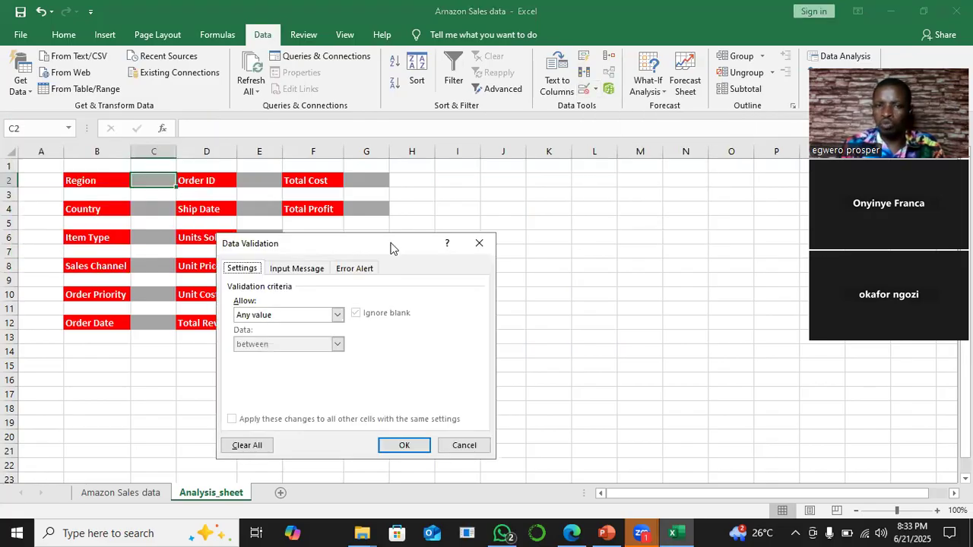
{"action": "left_click_drag", "start_coordinate": [392, 249], "coordinate": [590, 112]}
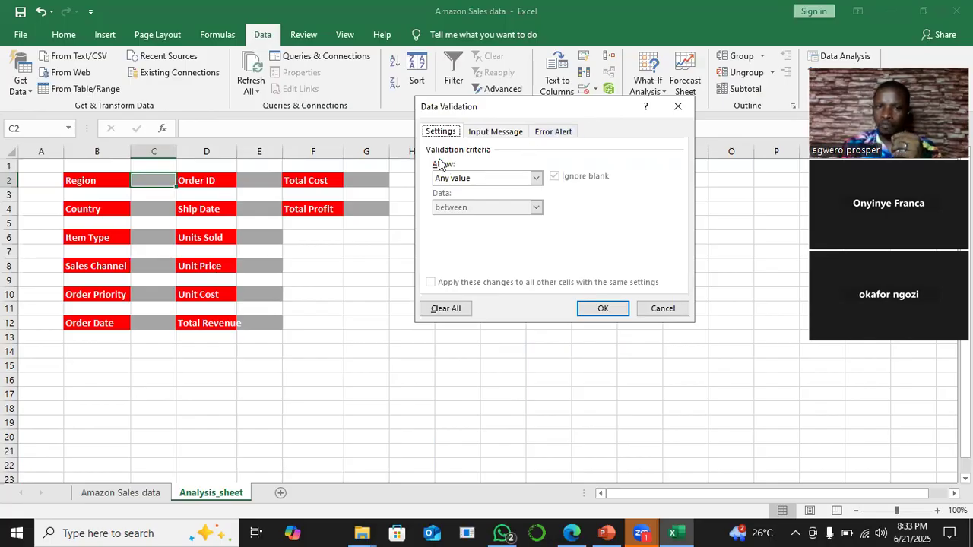
{"action": "left_click", "coordinate": [537, 178]}
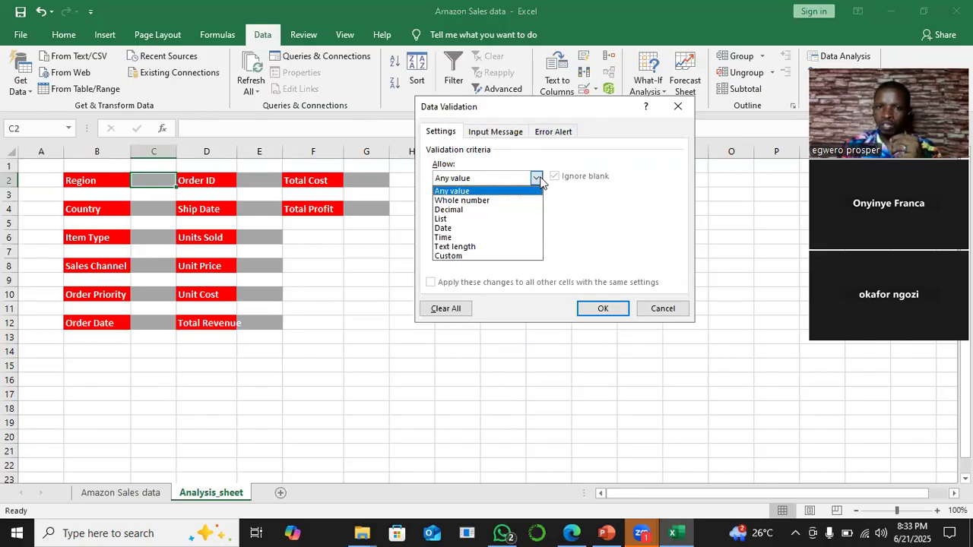
{"action": "left_click", "coordinate": [448, 219]}
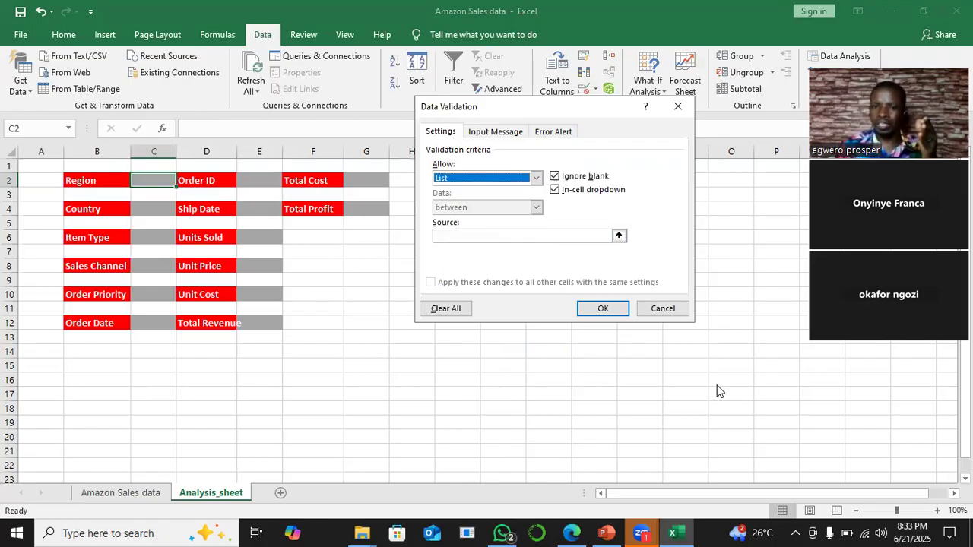
{"action": "left_click", "coordinate": [672, 407]}
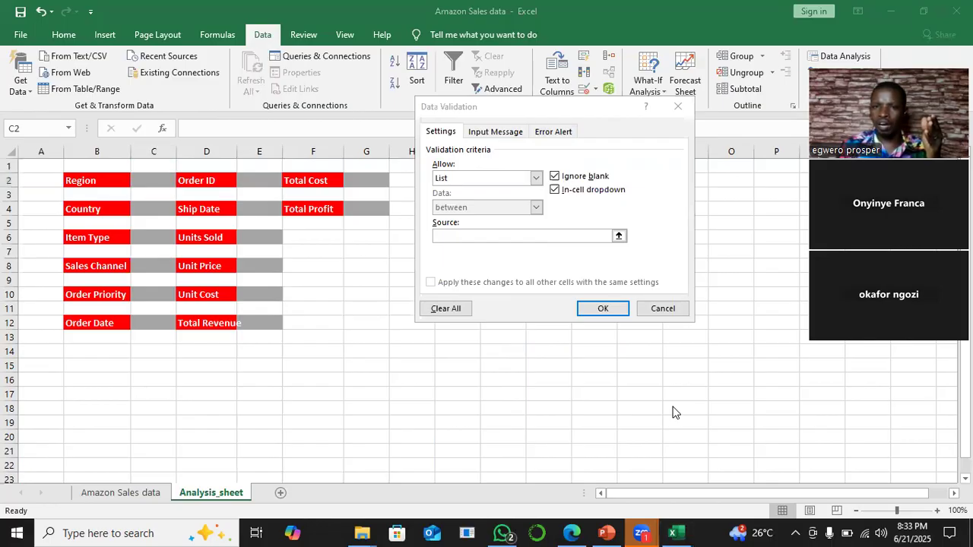
{"action": "left_click", "coordinate": [578, 214]}
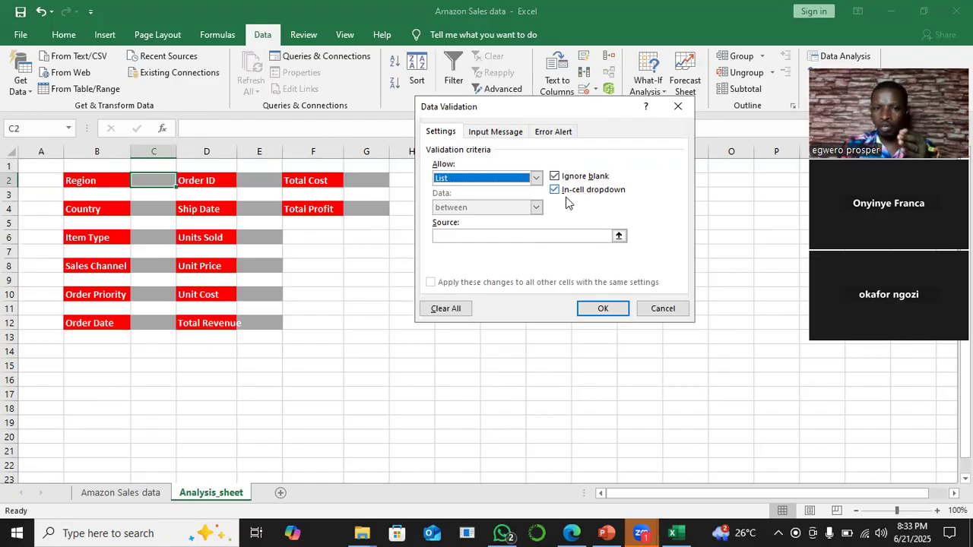
- Use the whole Order ID column G of the Amazon Sales data sheet as the list source and apply the validation to C2
{"action": "left_click", "coordinate": [471, 236]}
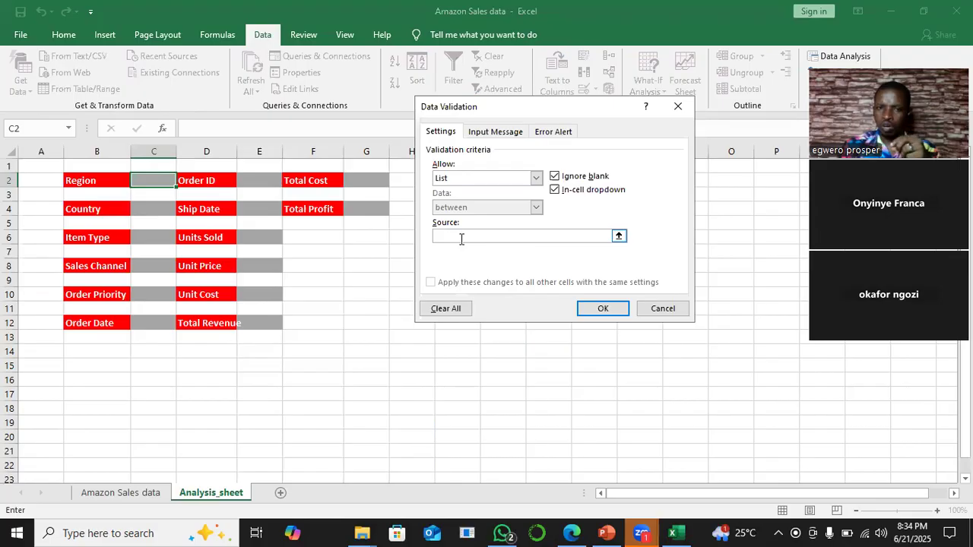
{"action": "left_click", "coordinate": [119, 496]}
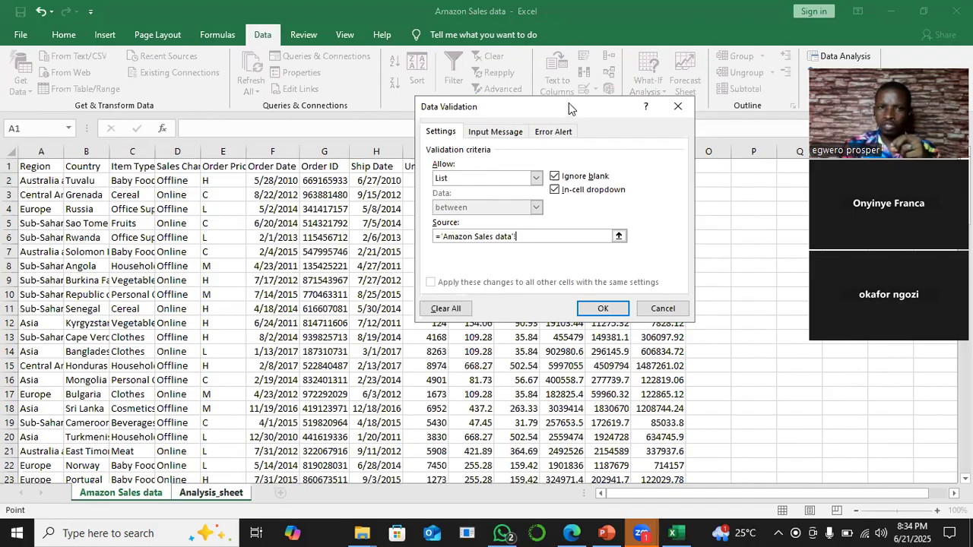
{"action": "left_click_drag", "start_coordinate": [569, 103], "coordinate": [148, 105]}
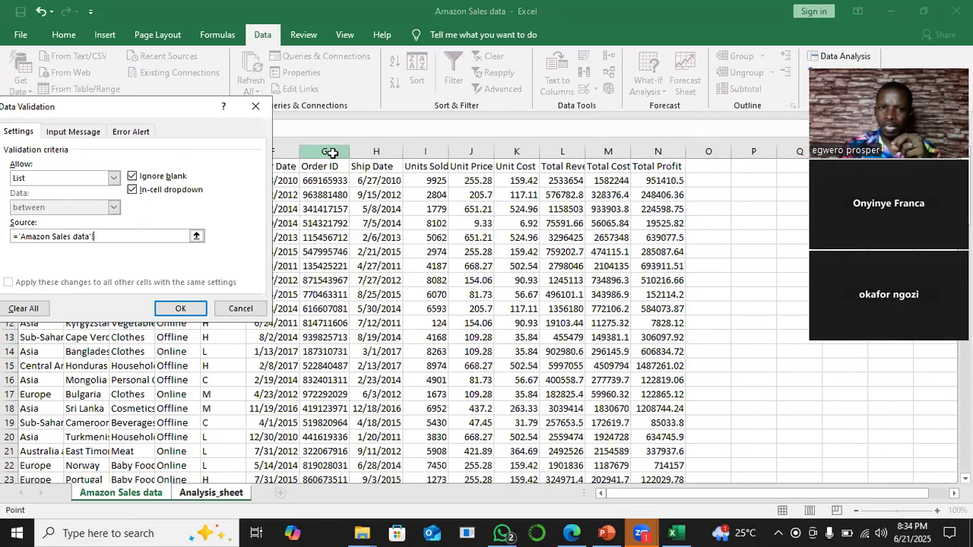
{"action": "left_click", "coordinate": [332, 149]}
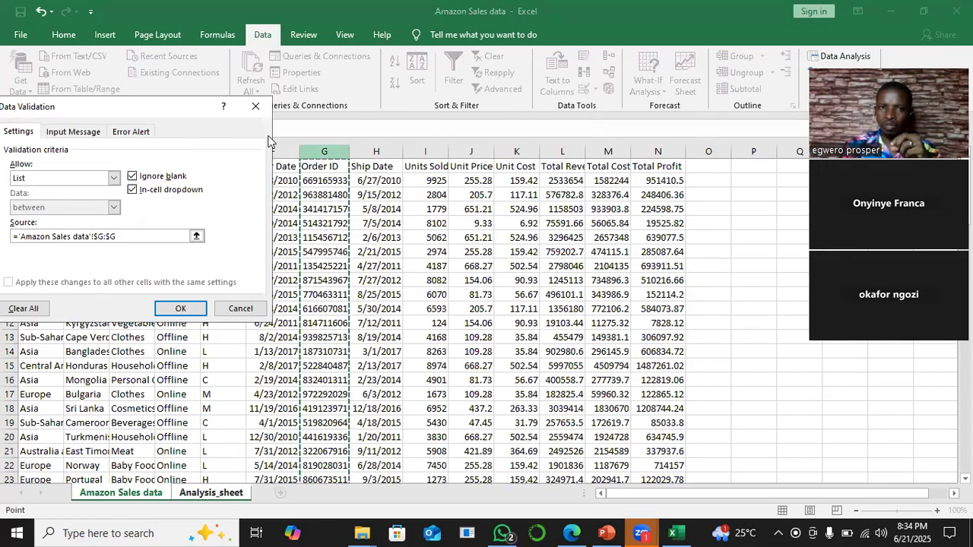
{"action": "left_click_drag", "start_coordinate": [190, 115], "coordinate": [676, 68]}
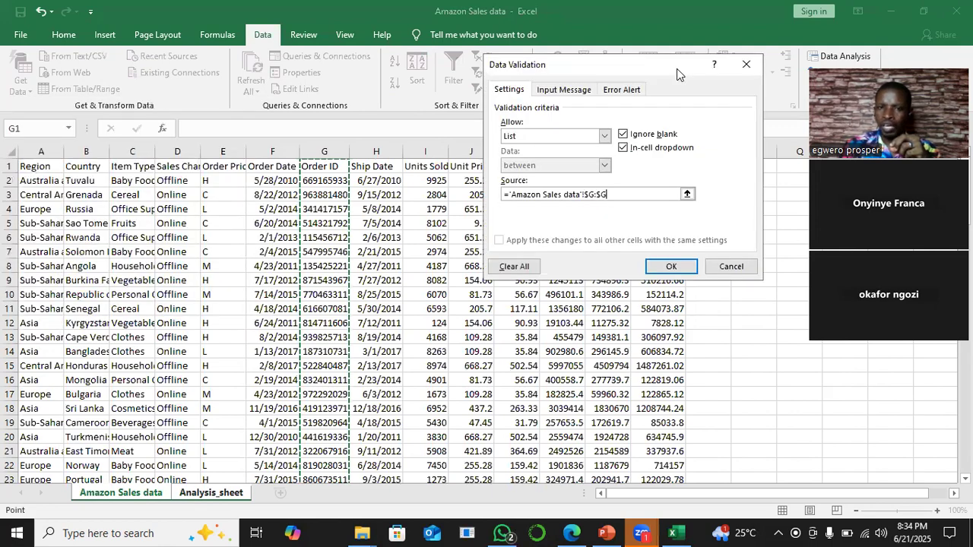
{"action": "left_click", "coordinate": [668, 270]}
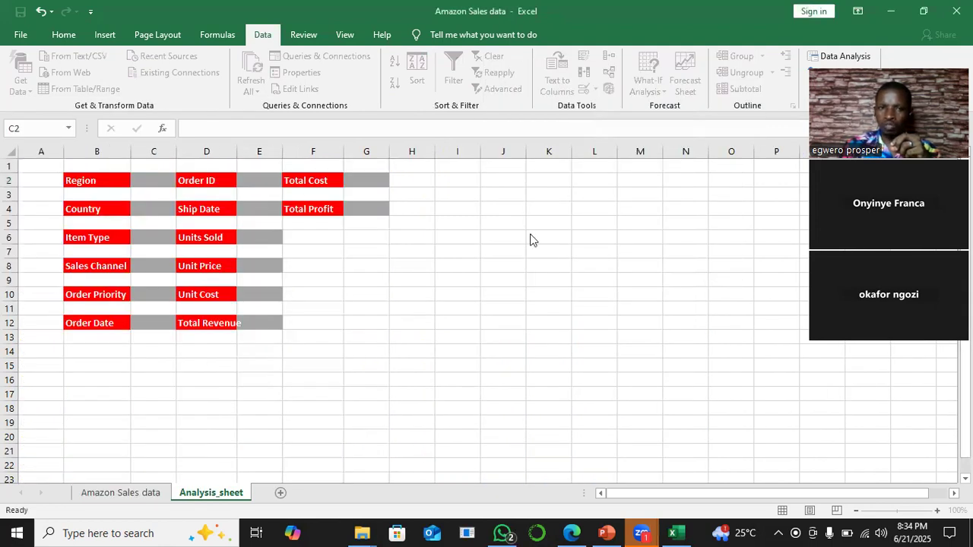
- Try the dropdown in C2 by picking the first order ID, and clear the value from the cell
{"action": "left_click", "coordinate": [158, 185]}
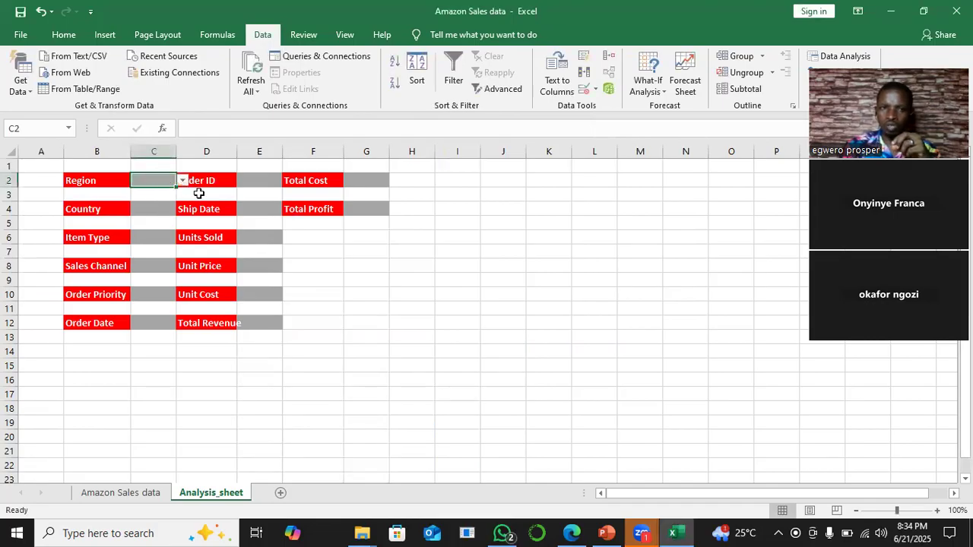
{"action": "left_click", "coordinate": [182, 181]}
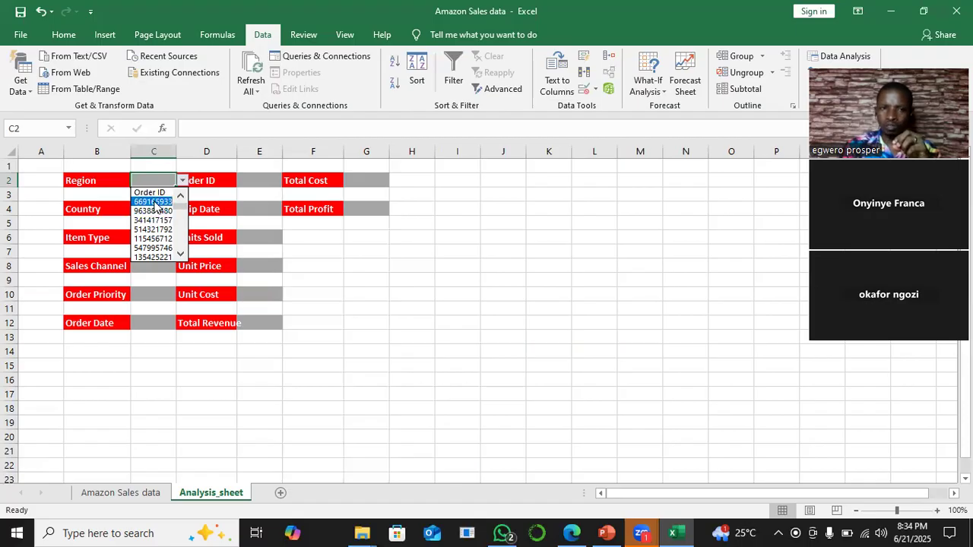
{"action": "left_click", "coordinate": [153, 201]}
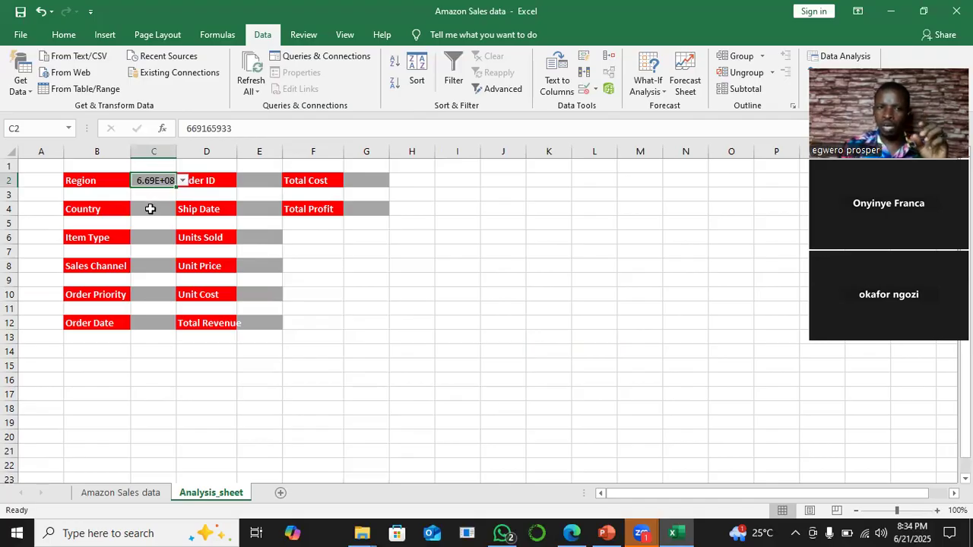
{"action": "left_click", "coordinate": [150, 208]}
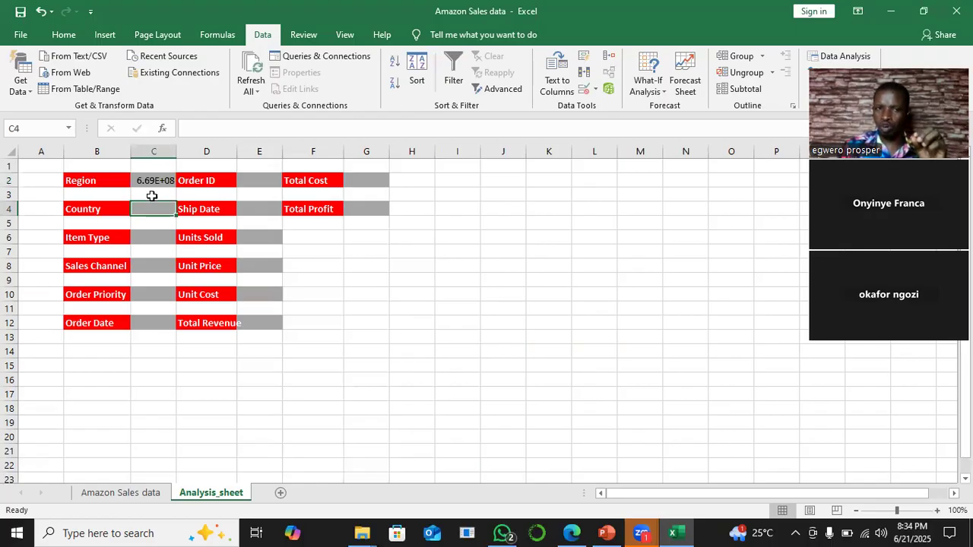
{"action": "left_click", "coordinate": [154, 180]}
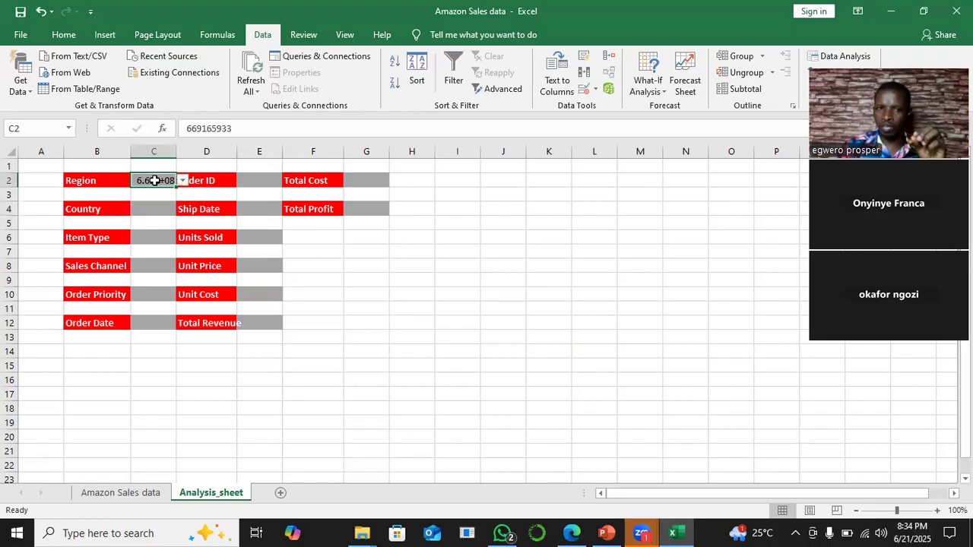
{"action": "left_click", "coordinate": [267, 180]}
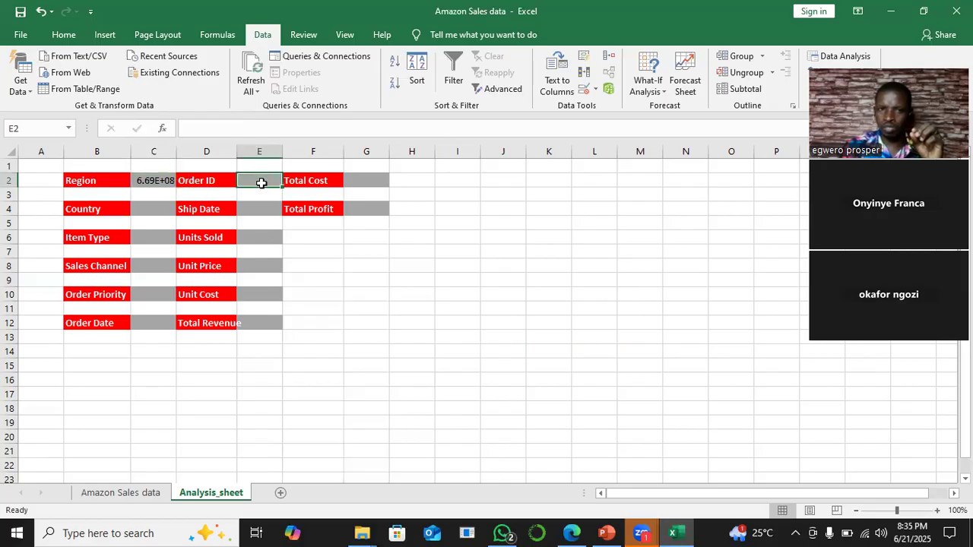
{"action": "left_click", "coordinate": [149, 180]}
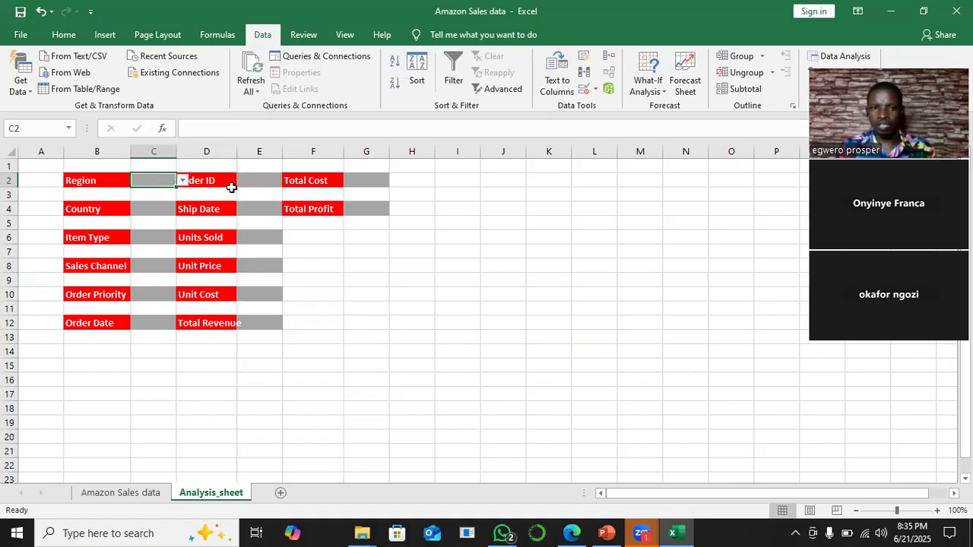
- Add List data validation to the Order ID result cell E2, sourced from the whole column G of the Amazon Sales data sheet
{"action": "left_click", "coordinate": [247, 180]}
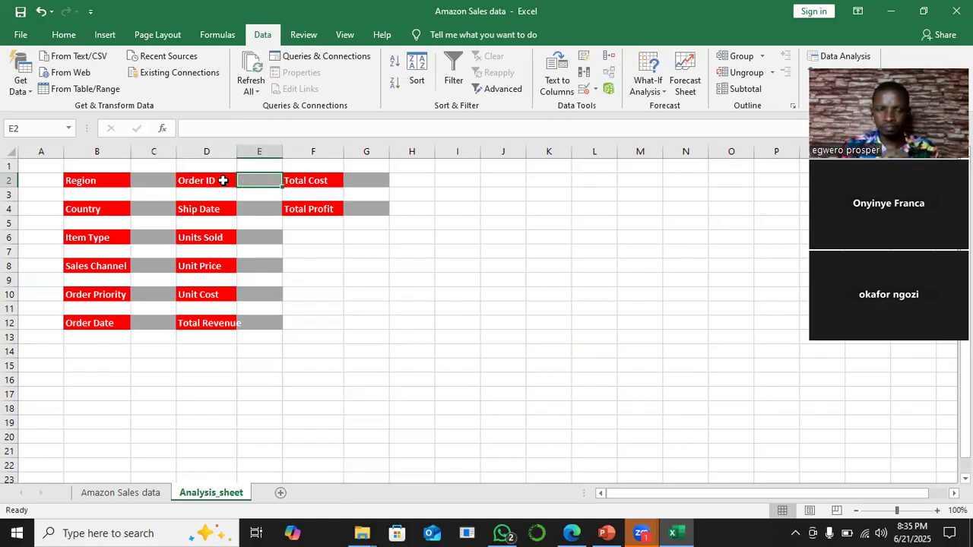
{"action": "left_click", "coordinate": [585, 90]}
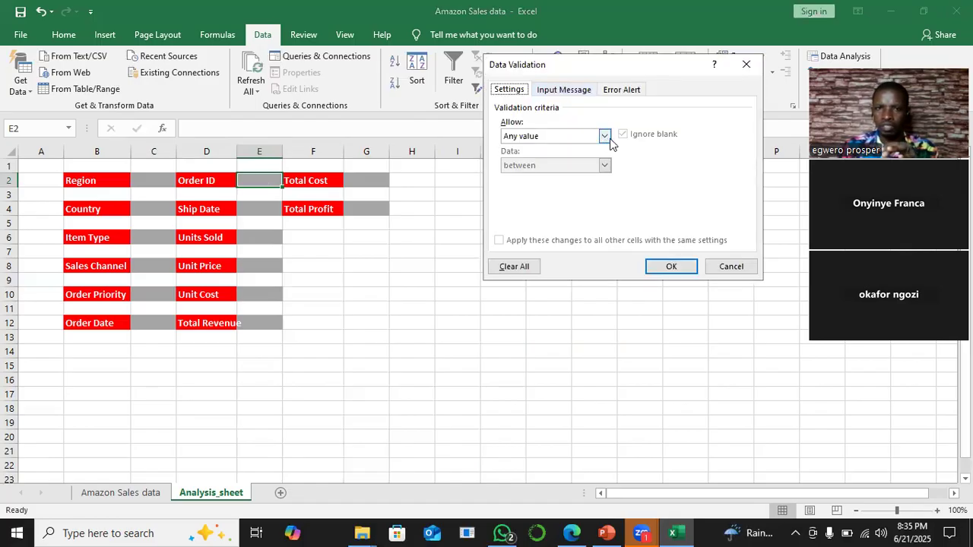
{"action": "left_click", "coordinate": [604, 136]}
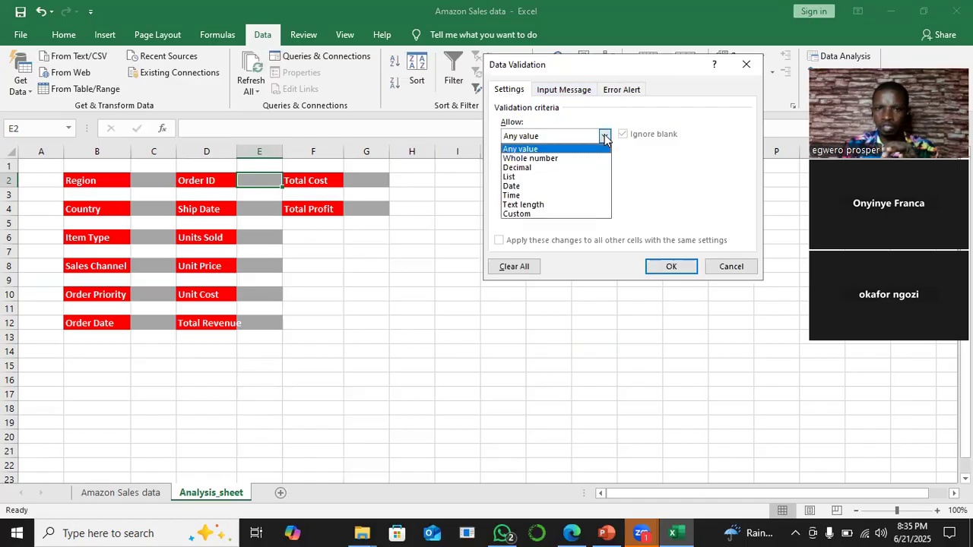
{"action": "left_click", "coordinate": [511, 177]}
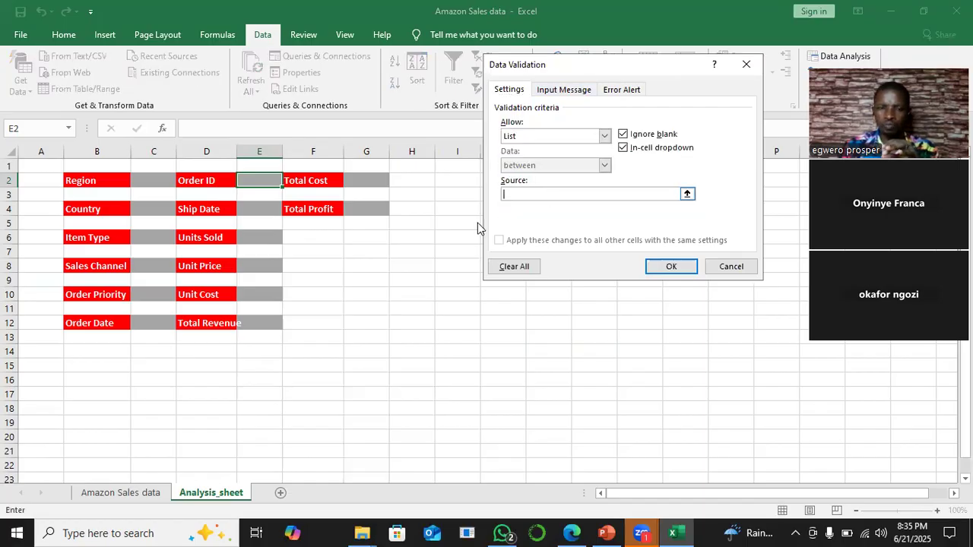
{"action": "left_click", "coordinate": [122, 493]}
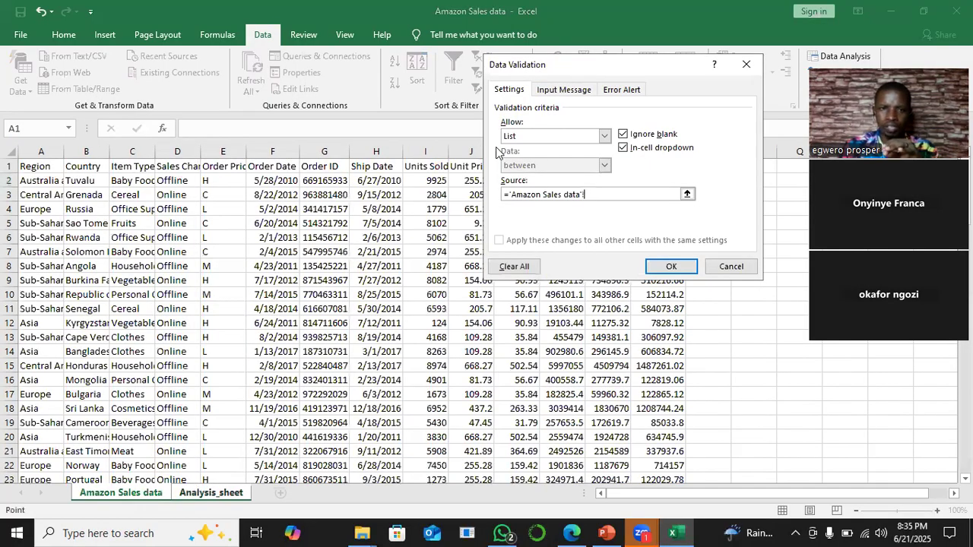
{"action": "left_click", "coordinate": [336, 151]}
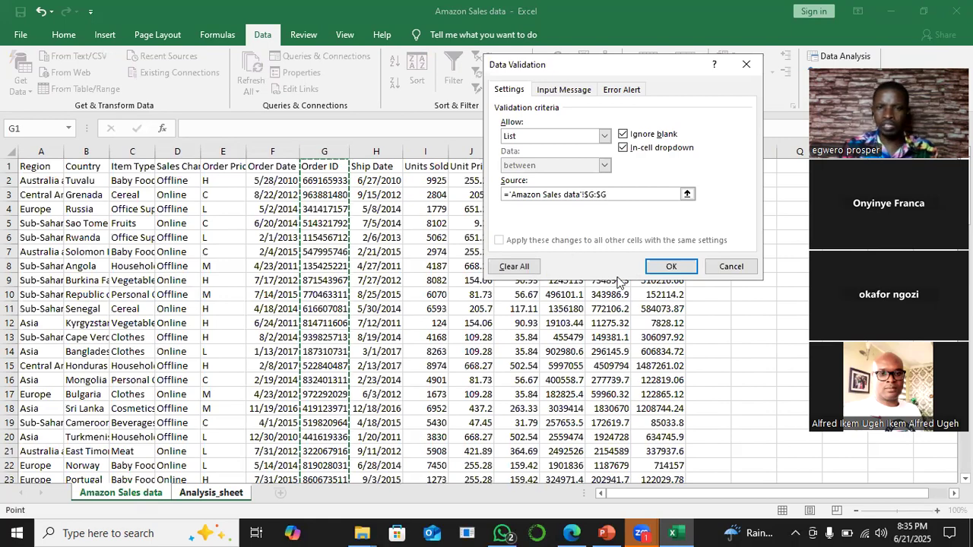
{"action": "left_click", "coordinate": [666, 268]}
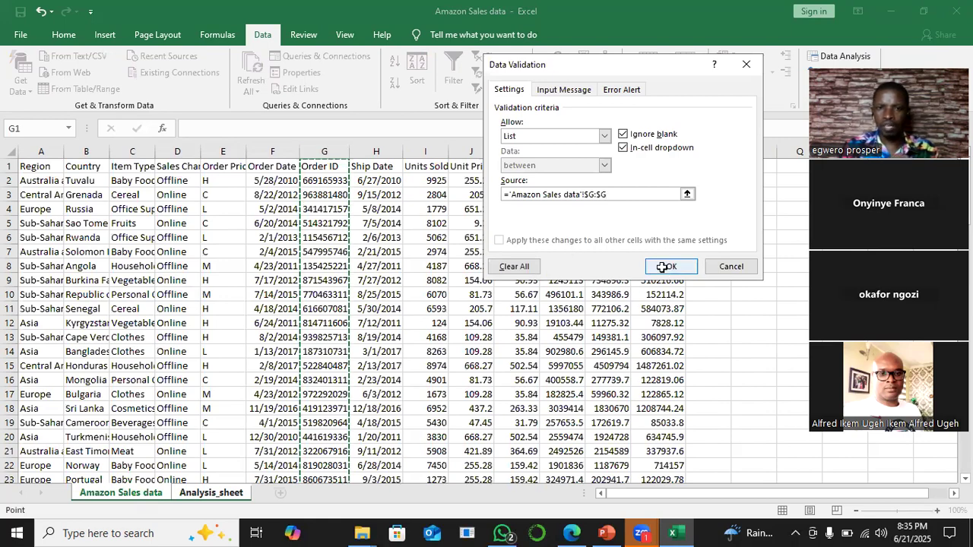
- Test the E2 dropdown with the first order ID, replace it with the third, and check the Amazon Sales data sheet before returning to Analysis_sheet
{"action": "left_click", "coordinate": [289, 181]}
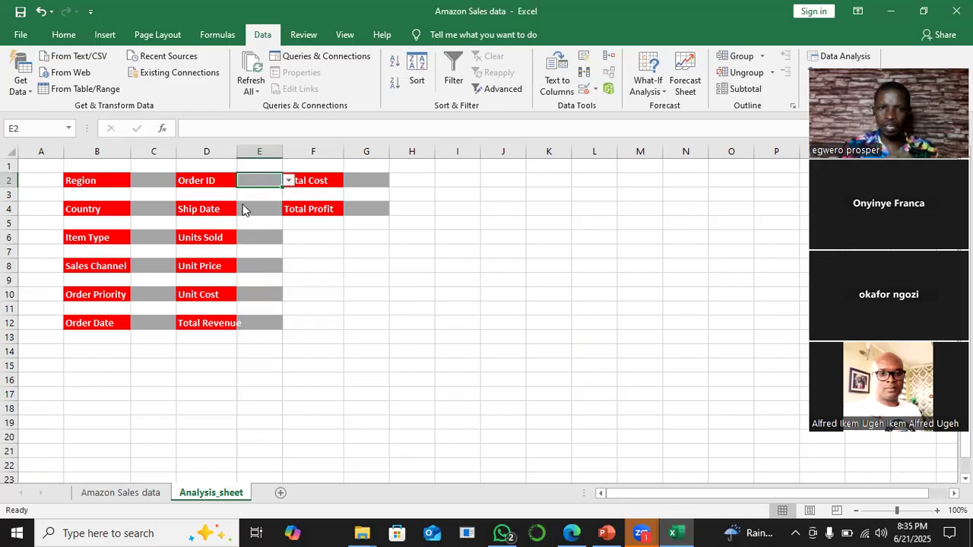
{"action": "left_click", "coordinate": [244, 201]}
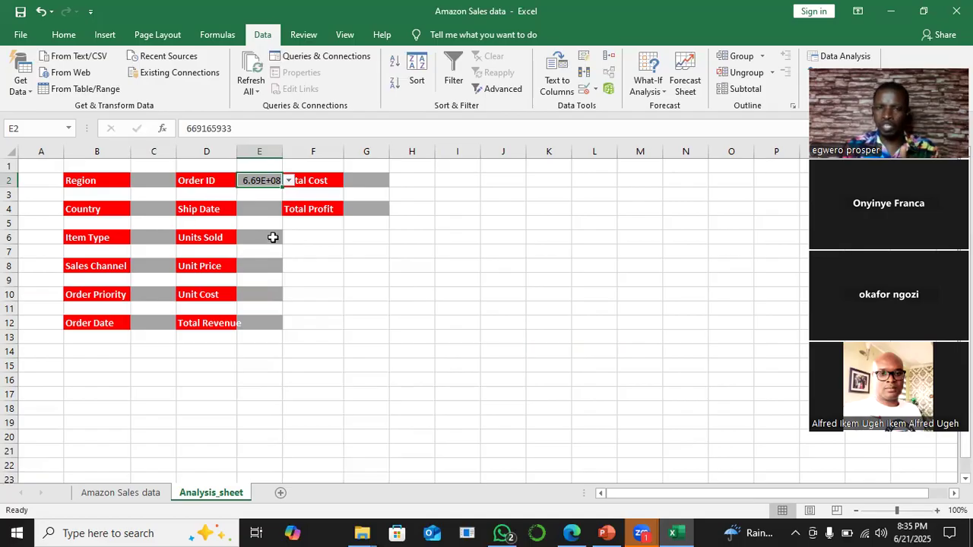
{"action": "left_click", "coordinate": [288, 182]}
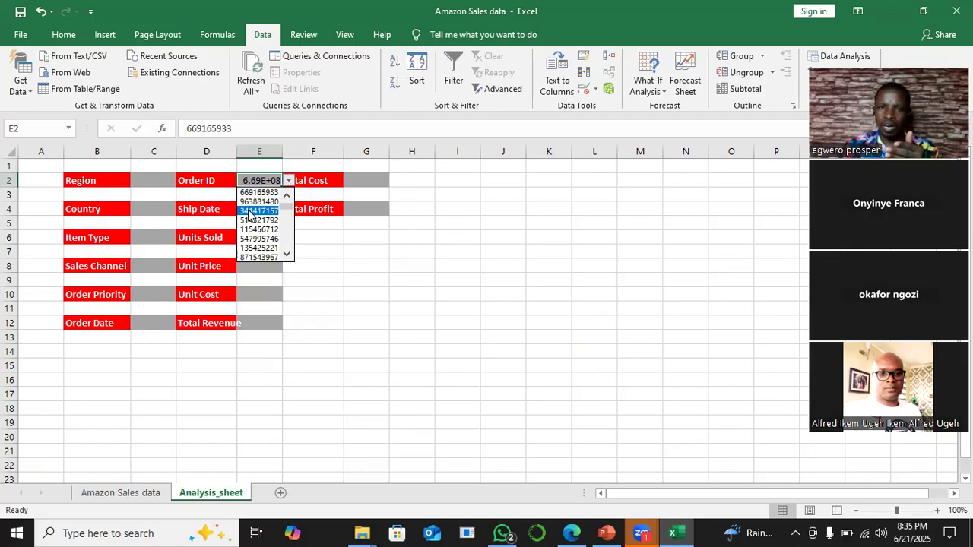
{"action": "left_click", "coordinate": [251, 211]}
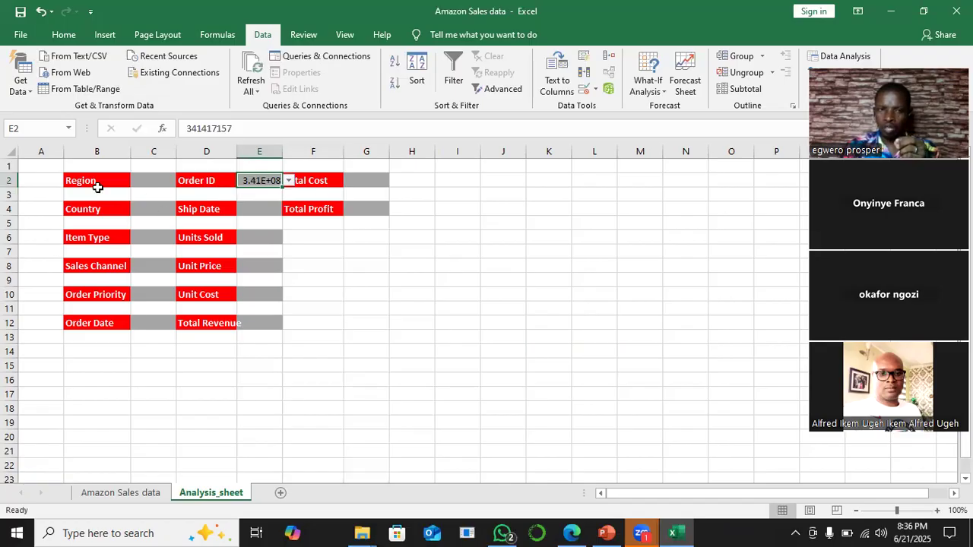
{"action": "left_click", "coordinate": [129, 493]}
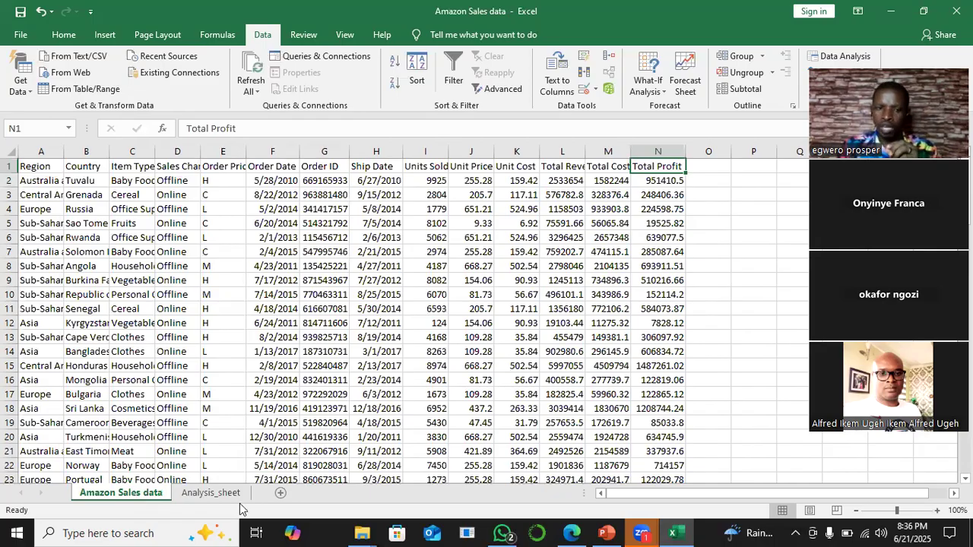
{"action": "left_click", "coordinate": [214, 494]}
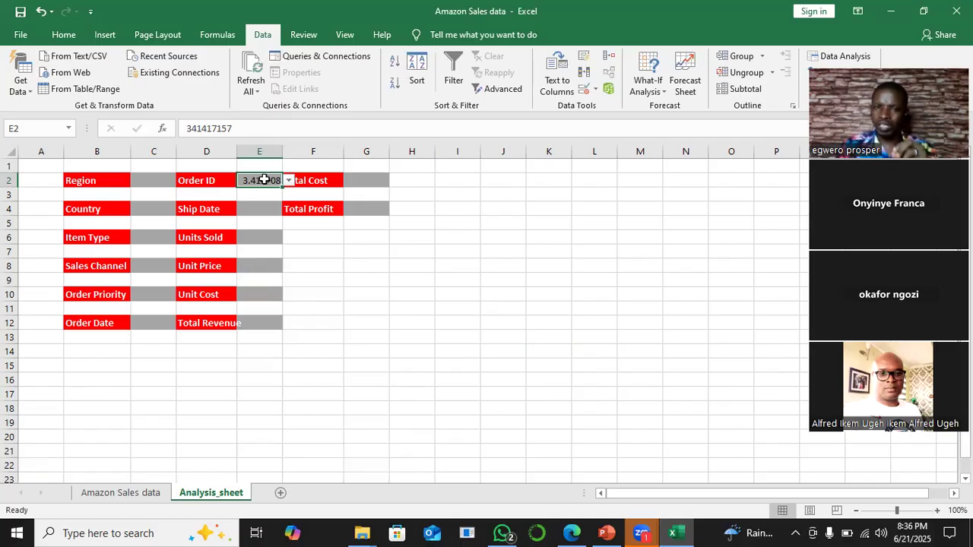
- Start an XLOOKUP formula in the Region result cell C2 with the Order ID cell E2 as the lookup value
{"action": "left_click", "coordinate": [157, 180]}
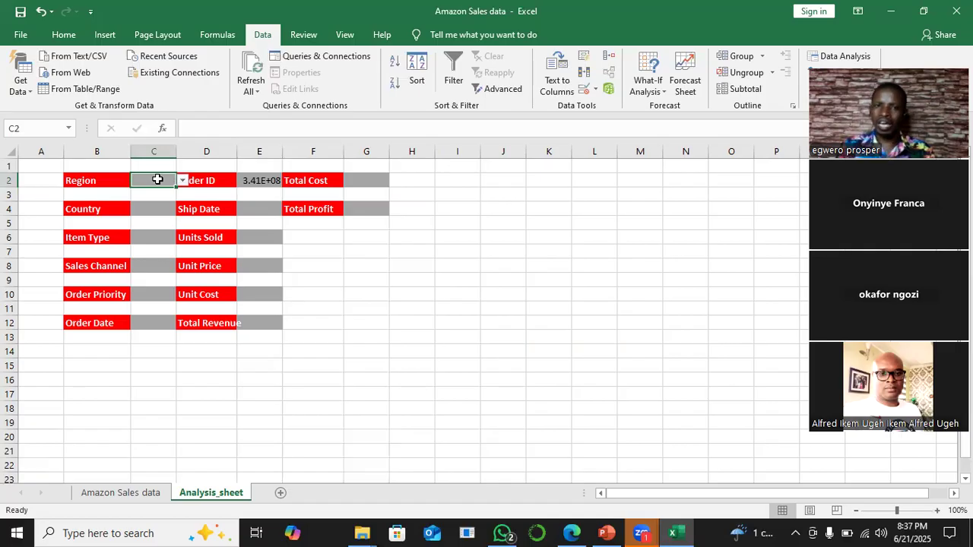
{"action": "left_click", "coordinate": [376, 177]}
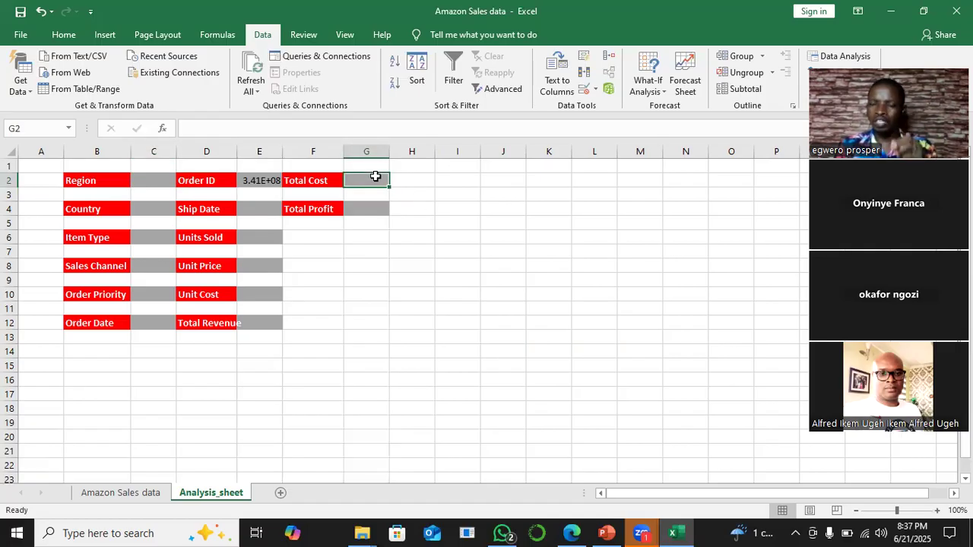
{"action": "left_click", "coordinate": [143, 182]}
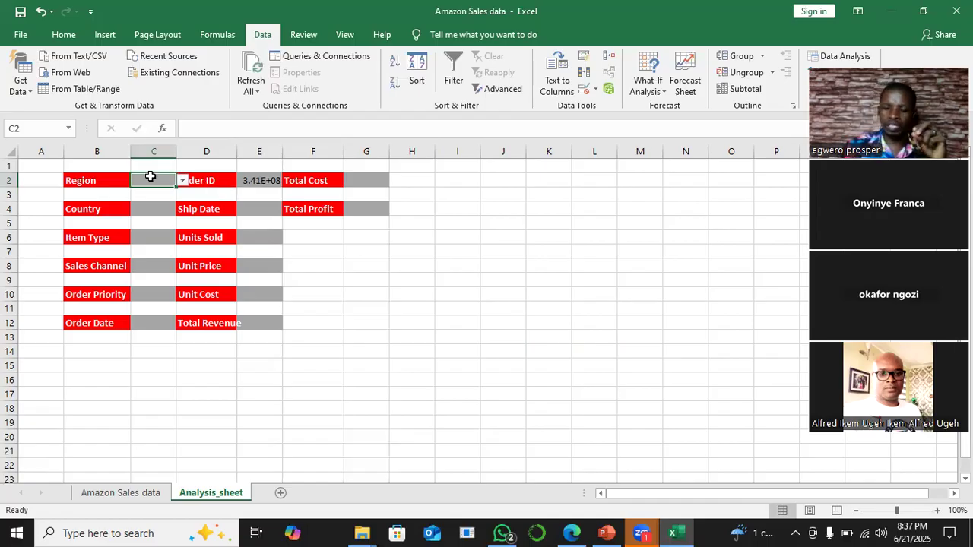
{"action": "type", "text": "="}
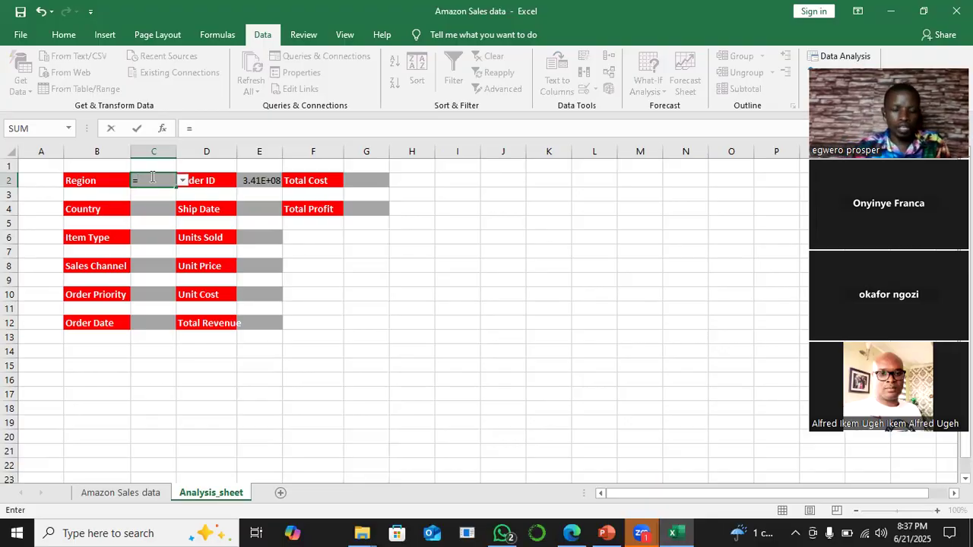
{"action": "type", "text": "x"}
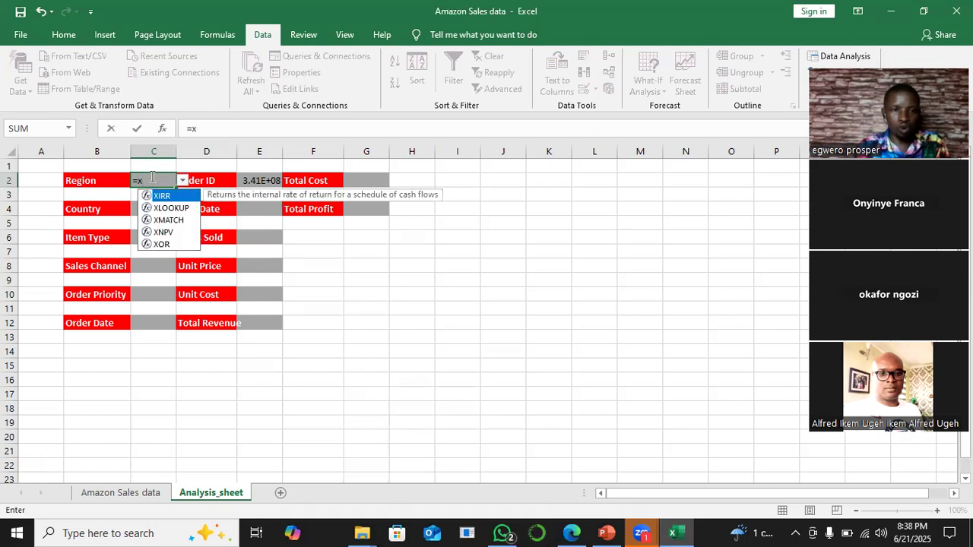
{"action": "double_click", "coordinate": [174, 209]}
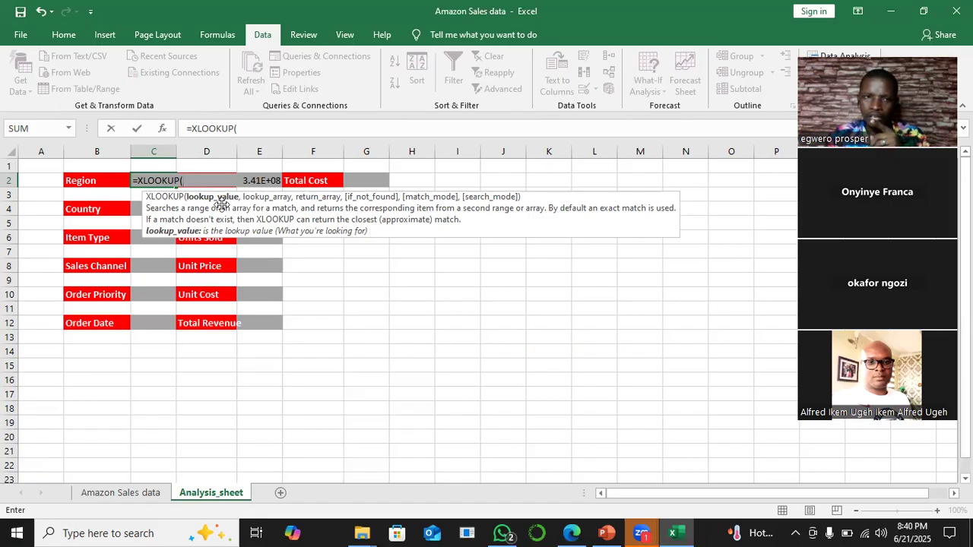
{"action": "left_click", "coordinate": [375, 293]}
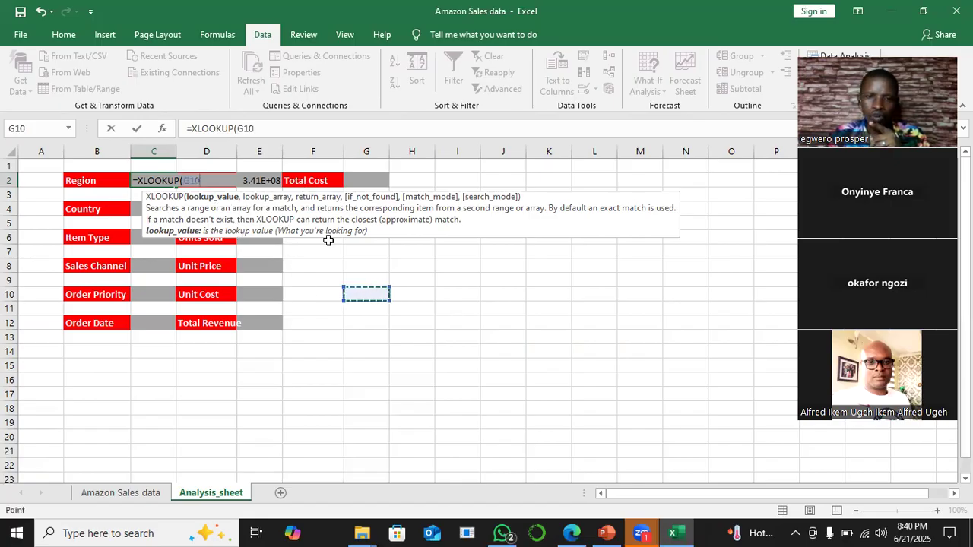
{"action": "key", "text": "BackSpace"}
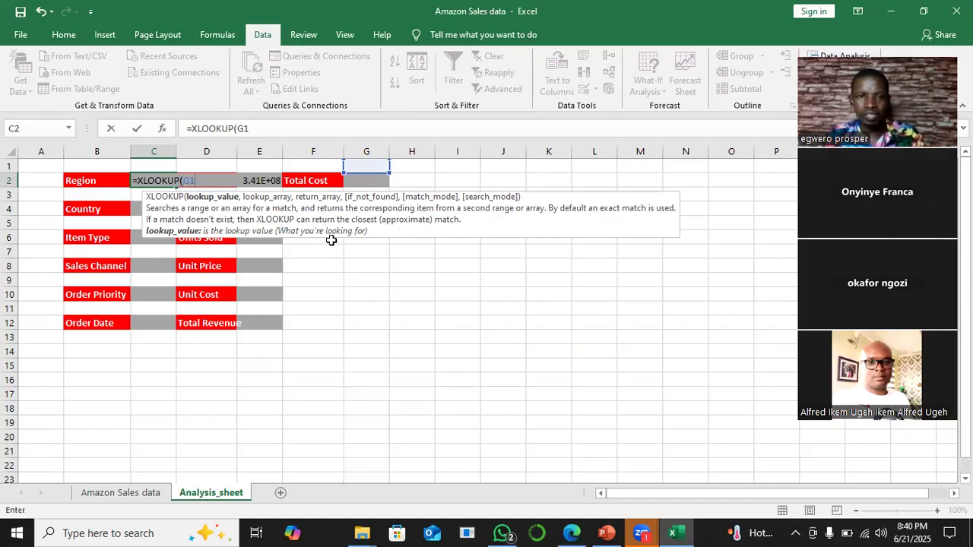
{"action": "key", "text": "BackSpace"}
{"action": "key", "text": "BackSpace"}
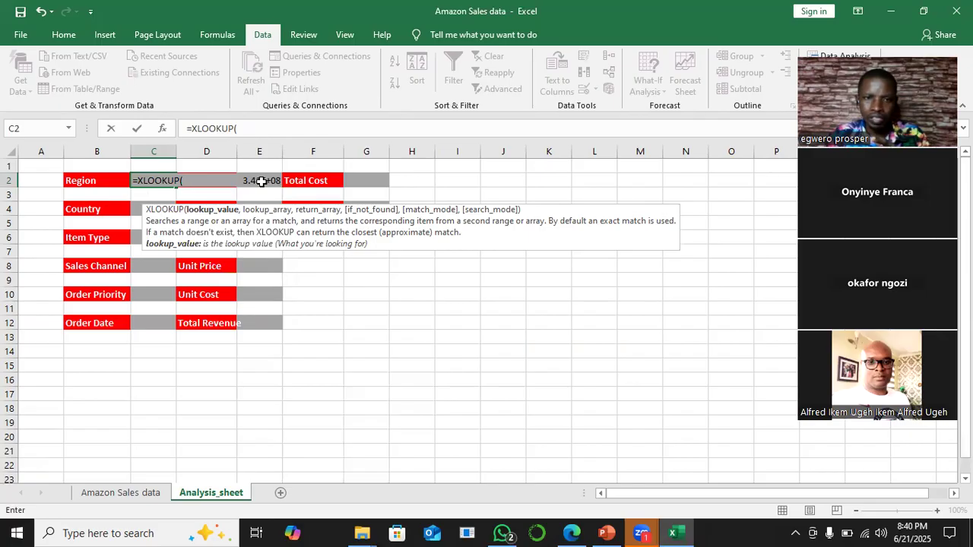
{"action": "left_click", "coordinate": [261, 181]}
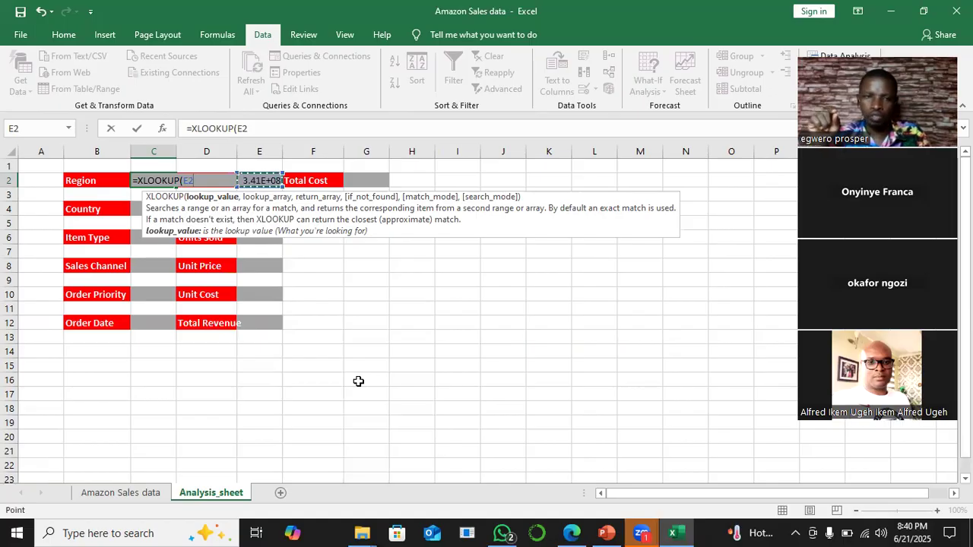
{"action": "type", "text": ","}
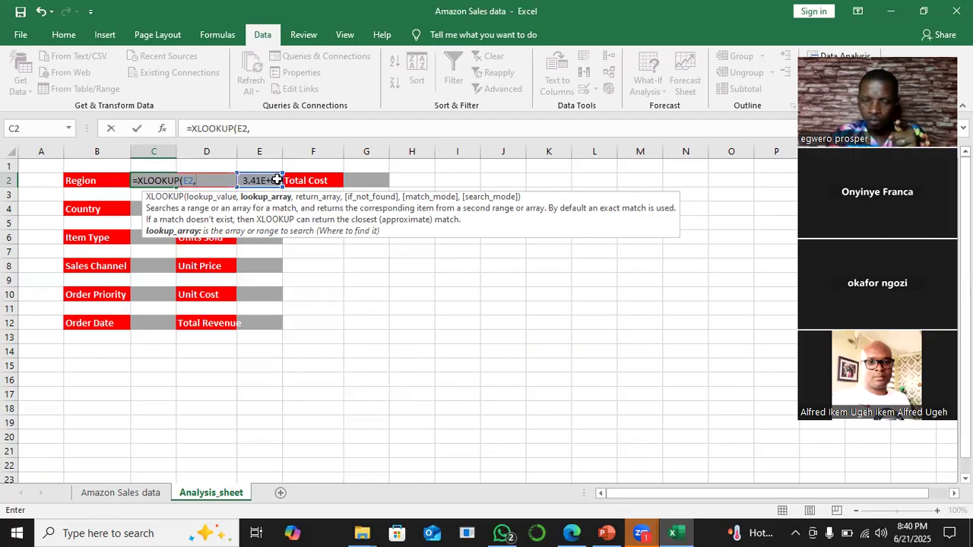
- Set the XLOOKUP lookup array to the order IDs in G2:G101 of the Amazon Sales data sheet
{"action": "left_click", "coordinate": [120, 492]}
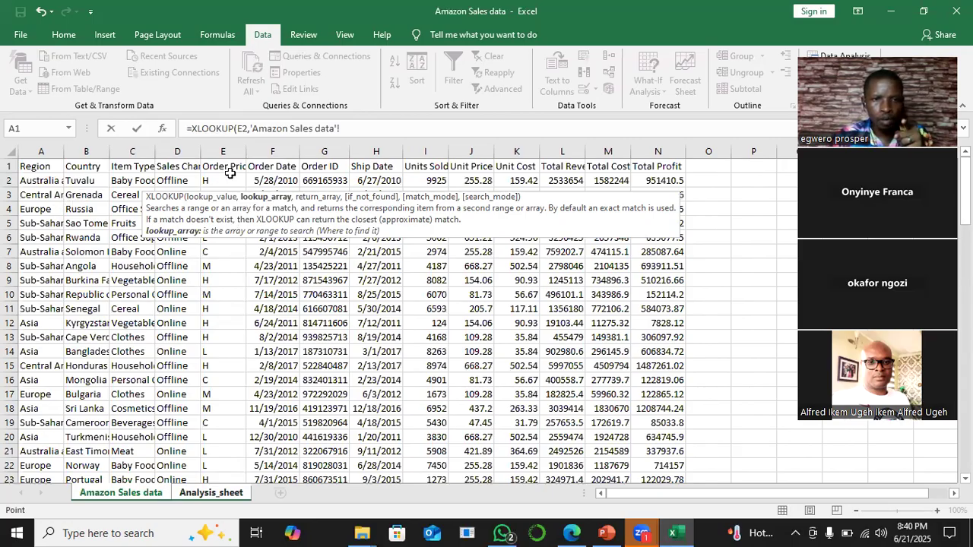
{"action": "left_click", "coordinate": [329, 180]}
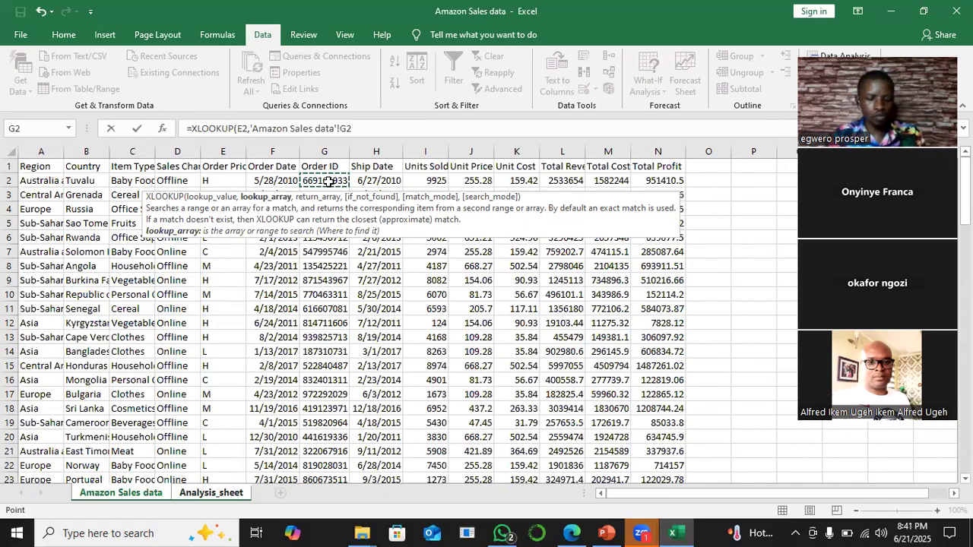
{"action": "key", "text": "ctrl+shift+Down"}
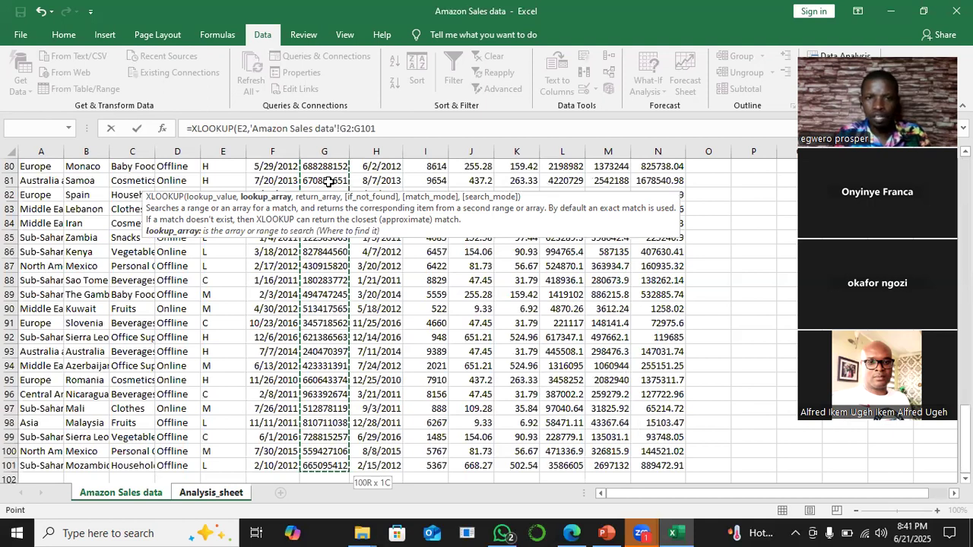
{"action": "type", "text": ","}
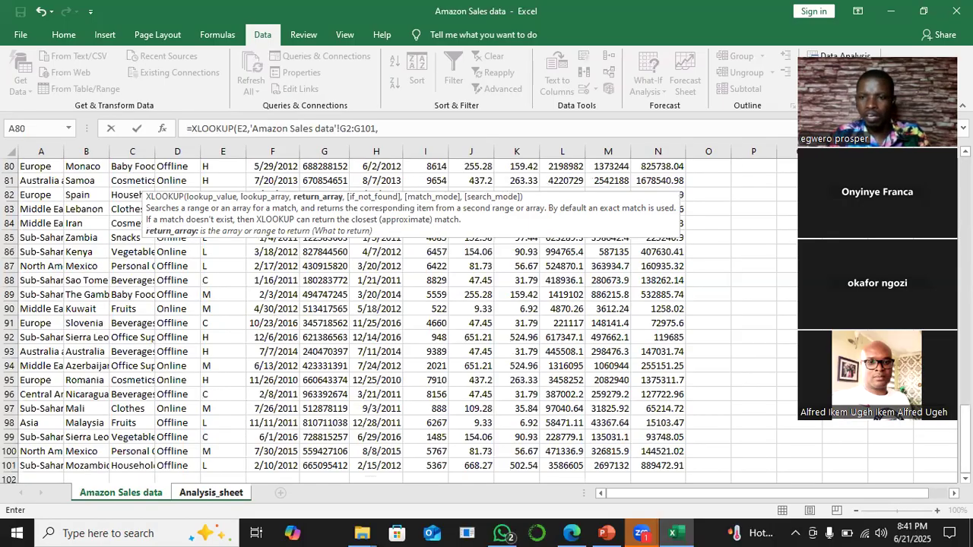
- Set the XLOOKUP return array to the Region values in A2:A101 of the Amazon Sales data sheet
{"action": "scroll", "coordinate": [497, 281], "scroll_direction": "up", "scroll_amount": 20}
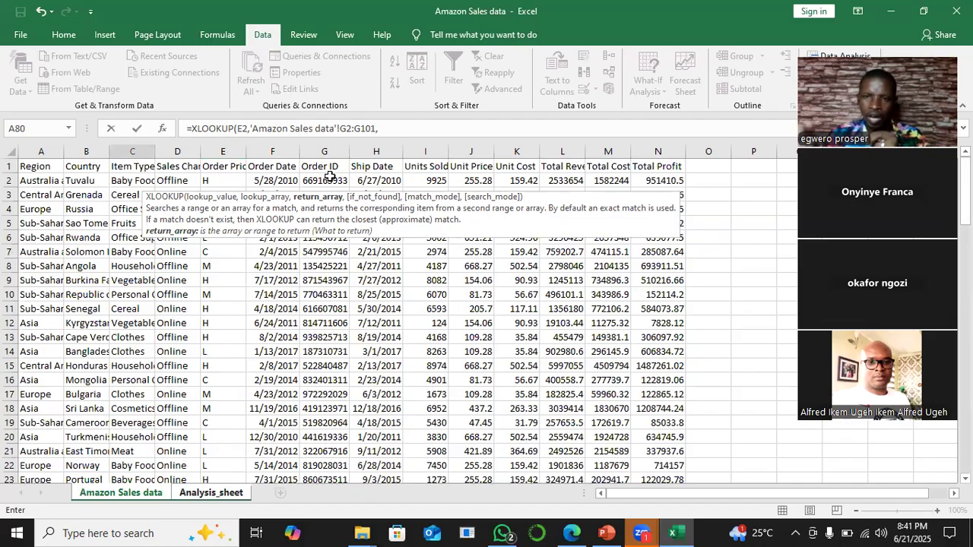
{"action": "left_click", "coordinate": [32, 185]}
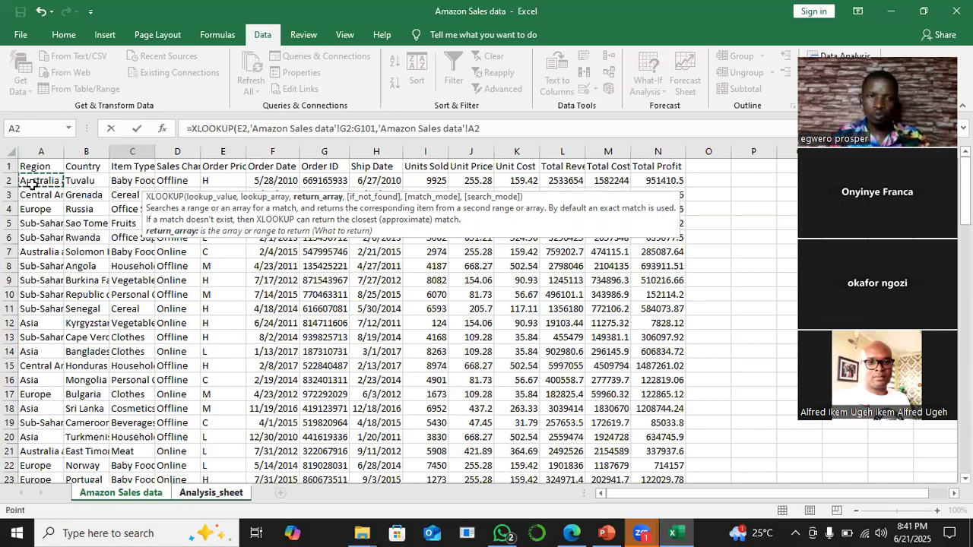
{"action": "key", "text": "ctrl+shift+Down"}
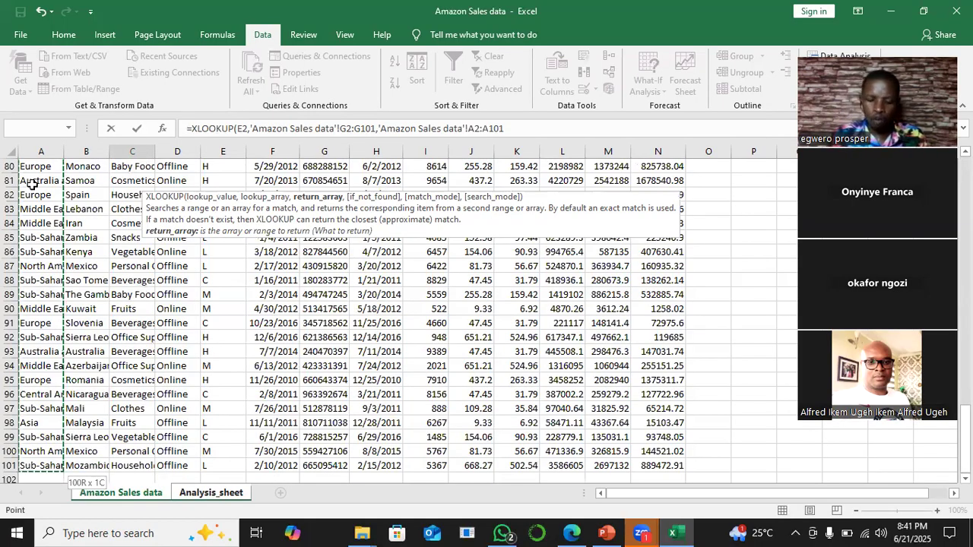
{"action": "type", "text": ","}
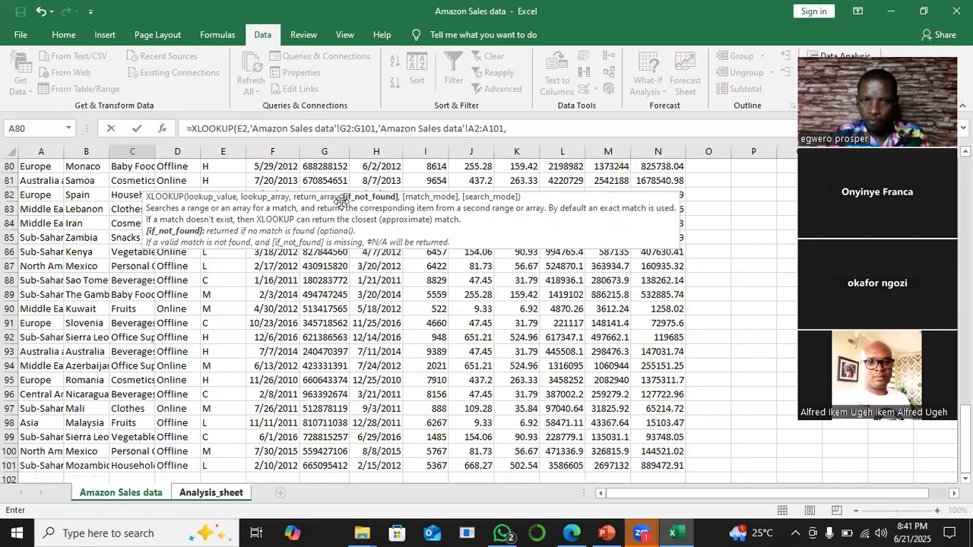
- Add "NOT AVAILABLE" as the if-not-found text and try to commit the XLOOKUP formula in C2
{"action": "left_click", "coordinate": [507, 129]}
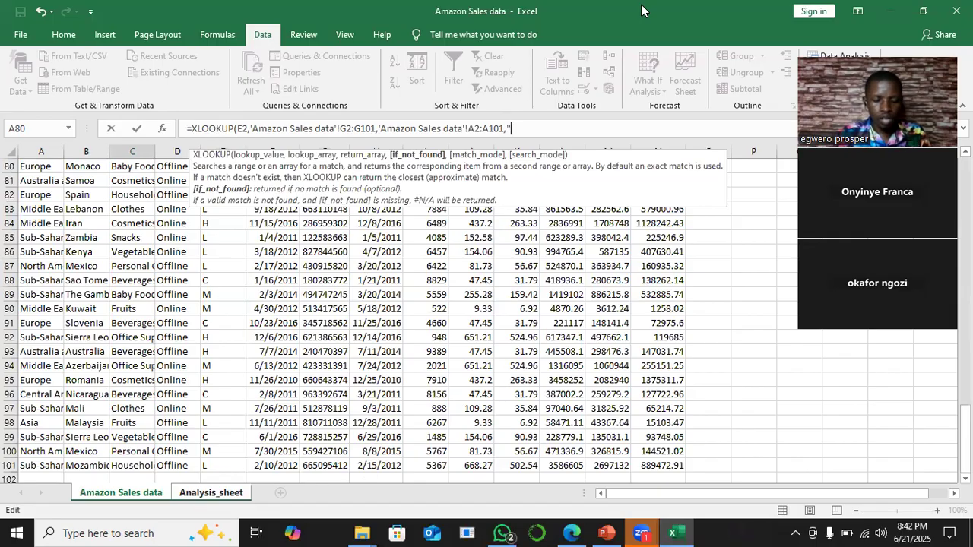
{"action": "type", "text": "NOT"}
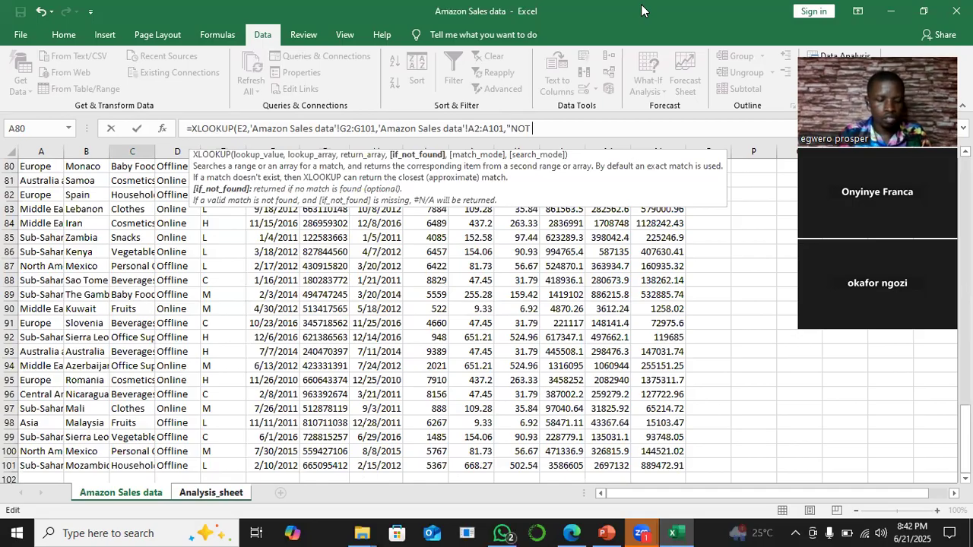
{"action": "type", "text": " AVA"}
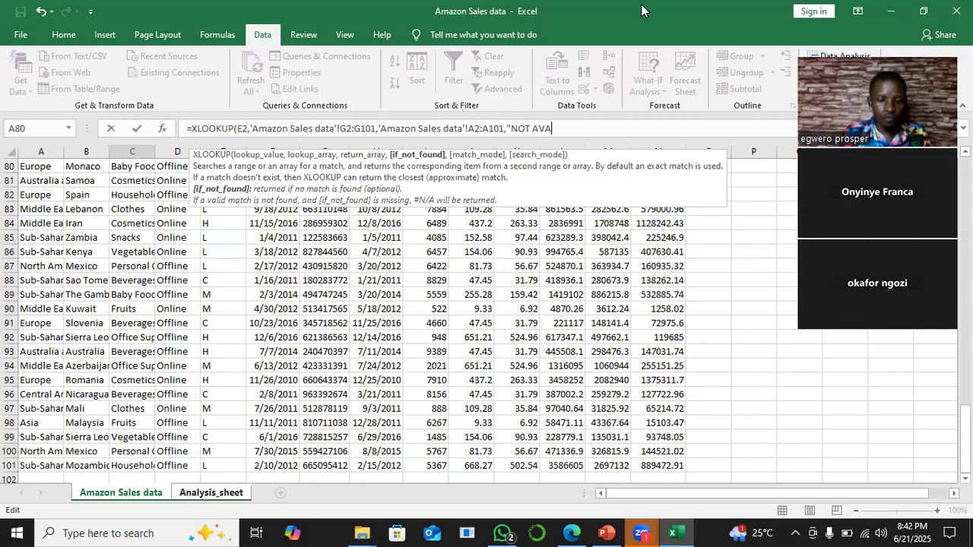
{"action": "type", "text": "ILABLE"}
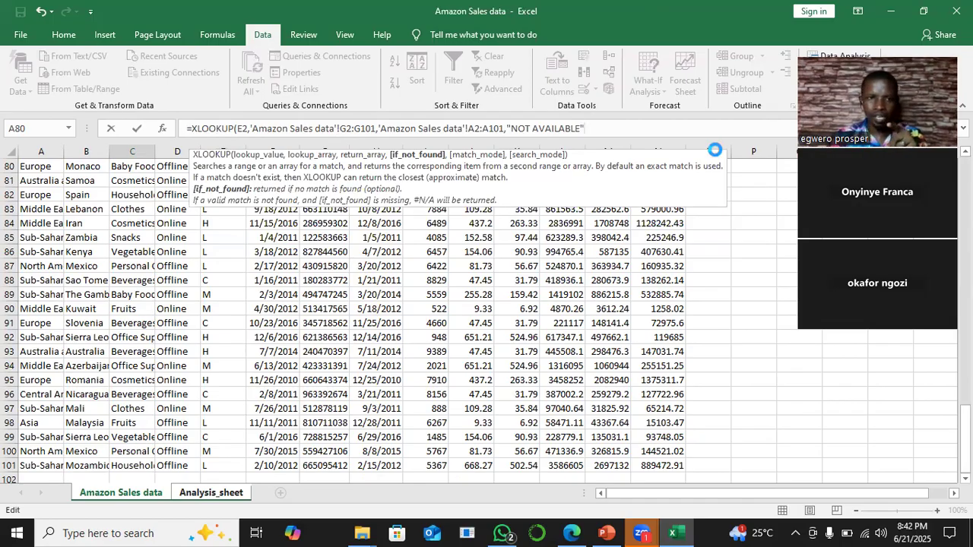
{"action": "key", "text": "Return"}
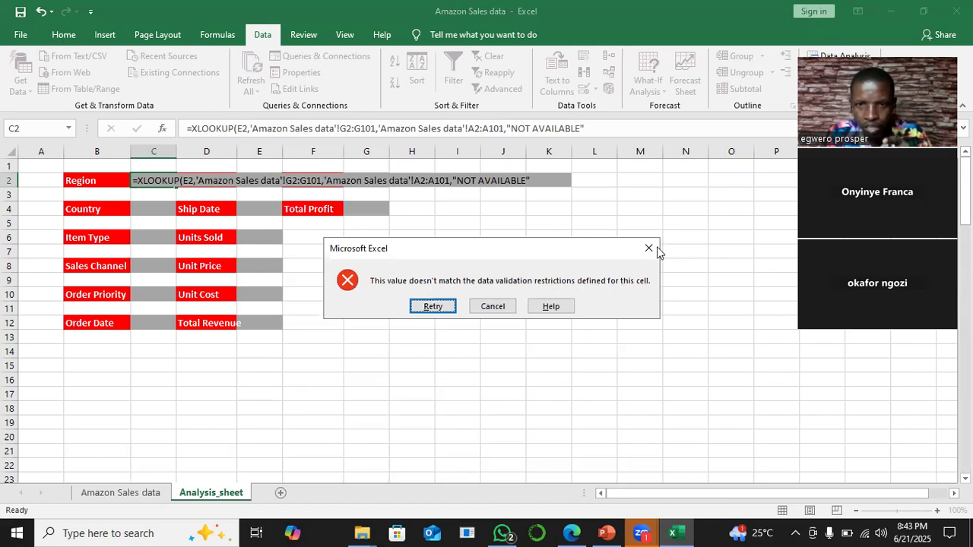
{"action": "key", "text": "Escape"}
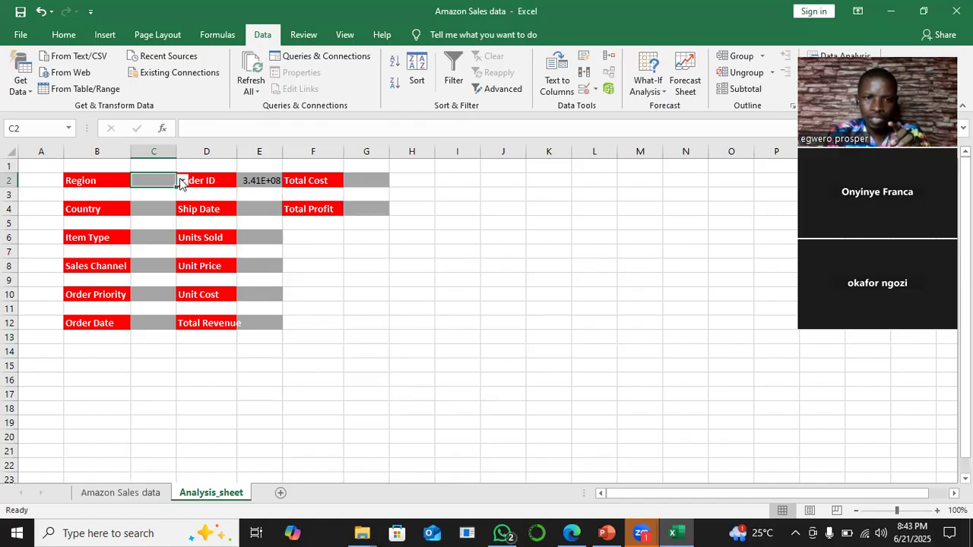
- Check the order ID dropdown in the Region result cell C2 and clear the cell's formats
{"action": "left_click", "coordinate": [183, 181]}
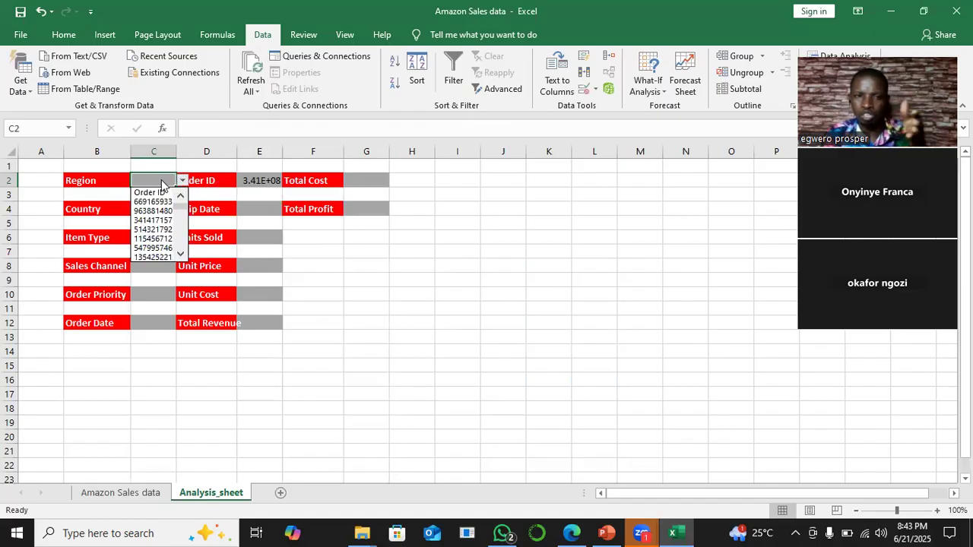
{"action": "left_click", "coordinate": [161, 180]}
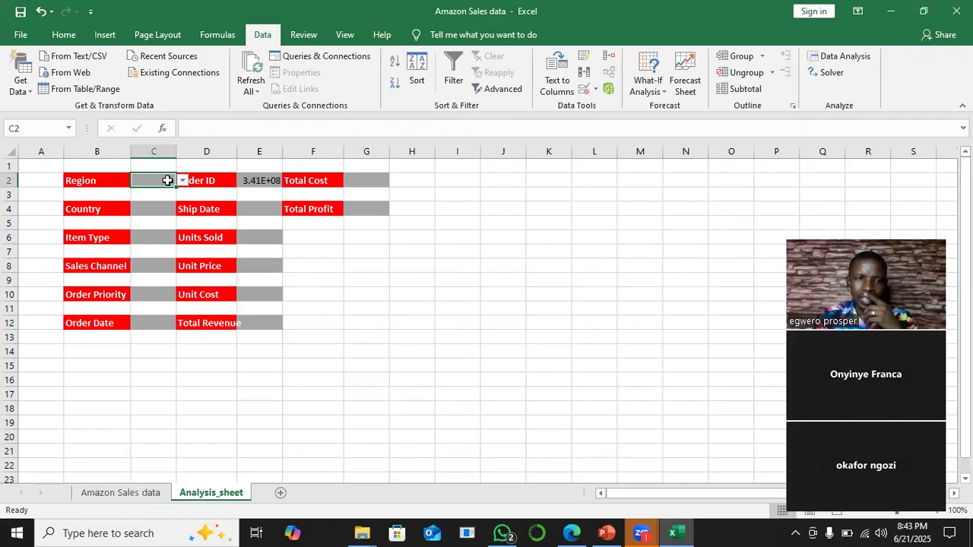
{"action": "left_click", "coordinate": [63, 36]}
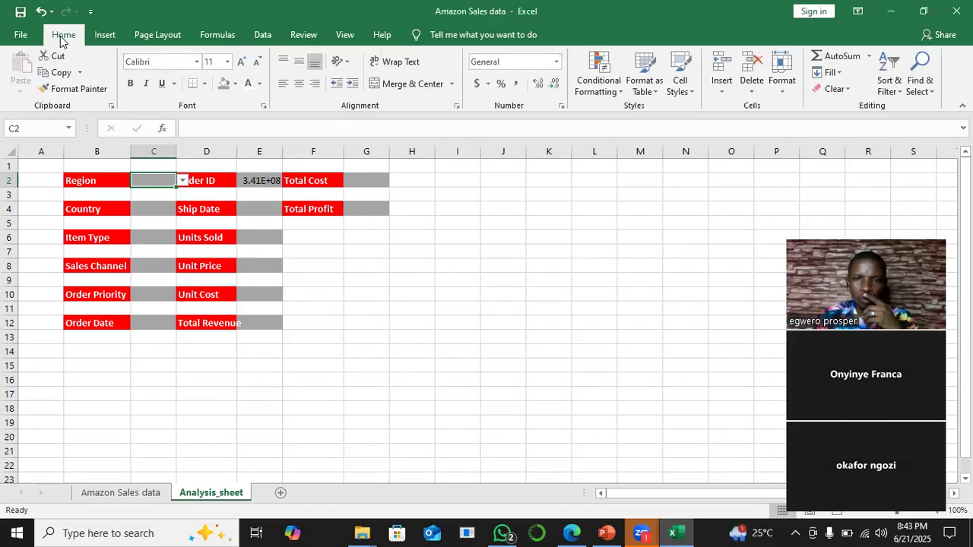
{"action": "left_click", "coordinate": [837, 90]}
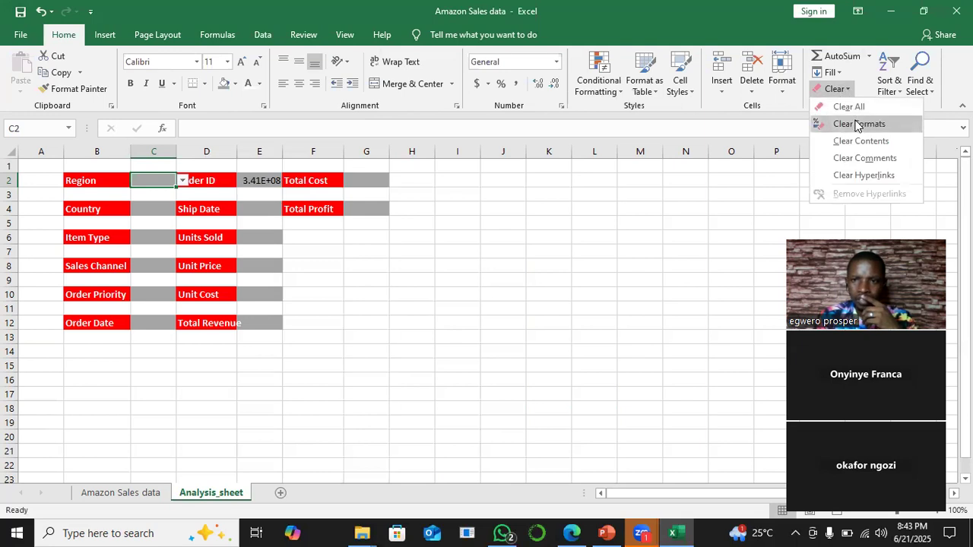
{"action": "left_click", "coordinate": [854, 124]}
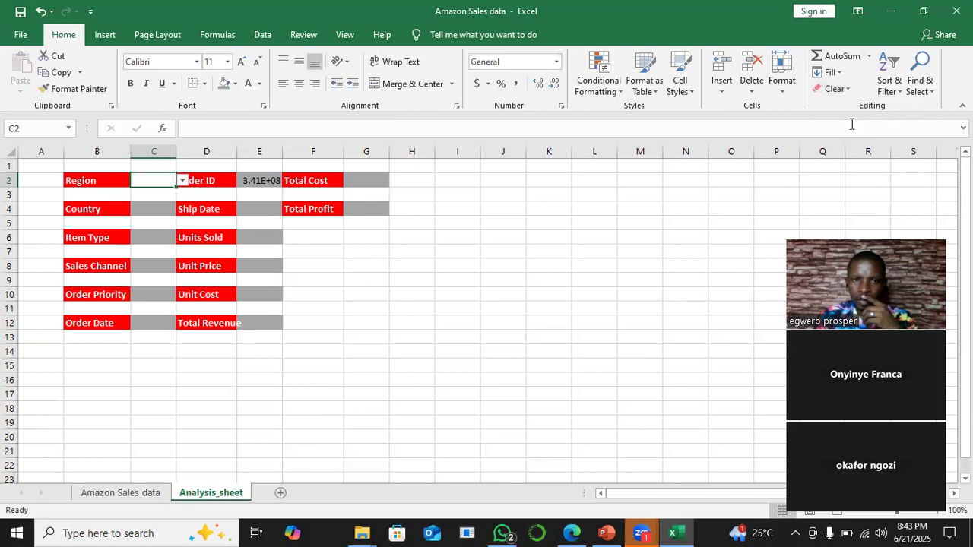
- Check whether the Region result cell C2 still offers the order ID dropdown list
{"action": "left_click", "coordinate": [183, 181]}
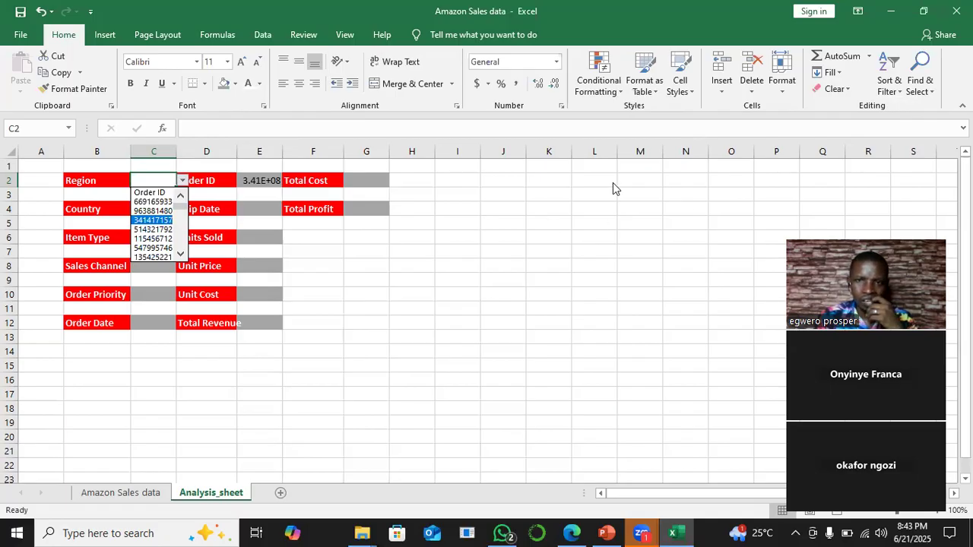
{"action": "left_click", "coordinate": [169, 180]}
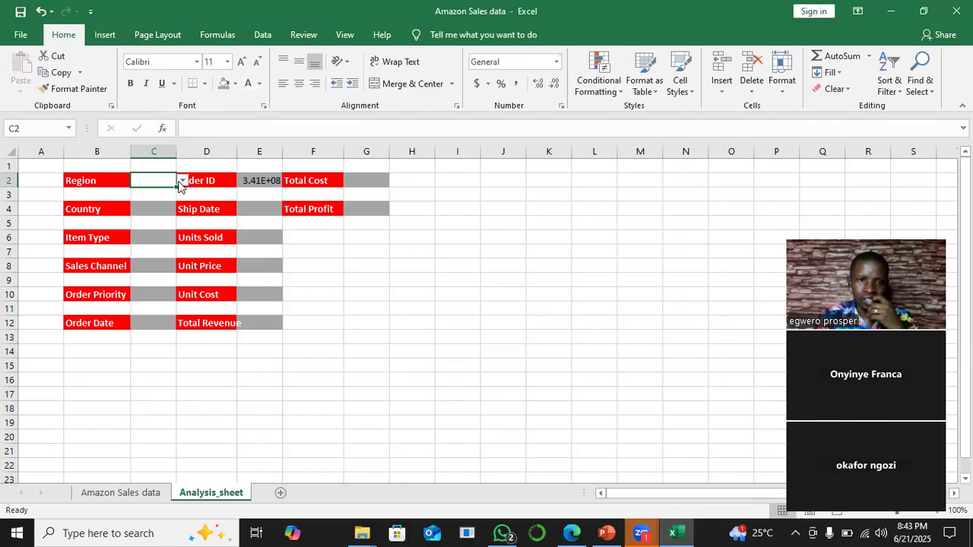
{"action": "left_click", "coordinate": [182, 182]}
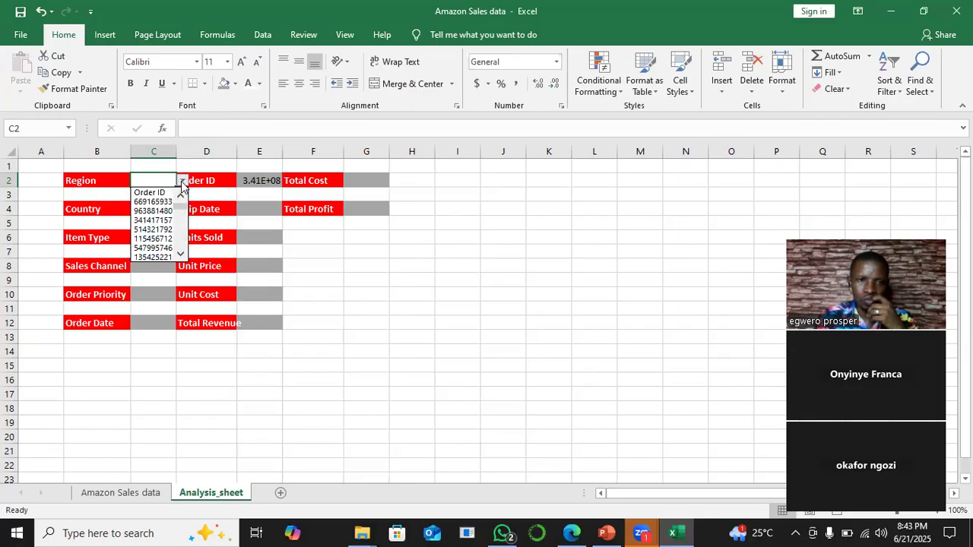
{"action": "left_click", "coordinate": [182, 184]}
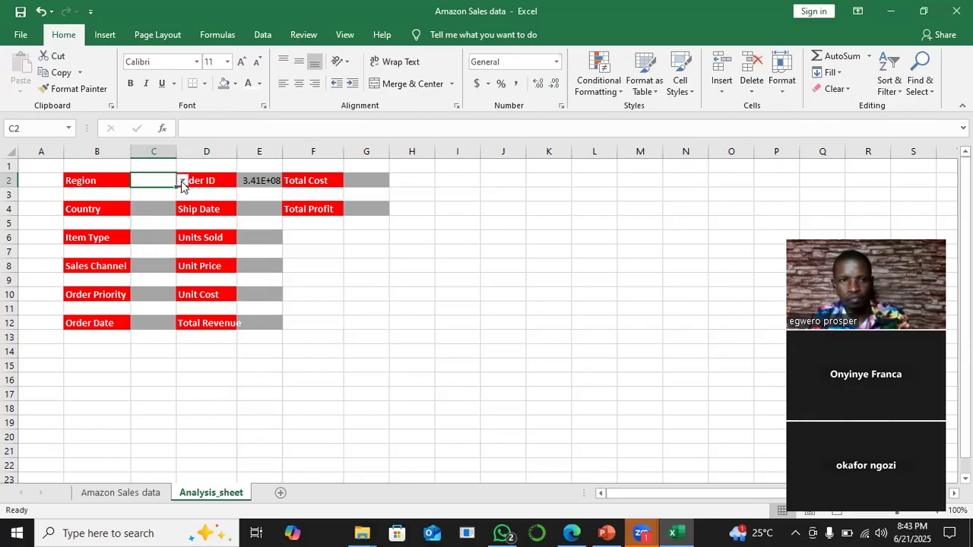
{"action": "left_click", "coordinate": [182, 182]}
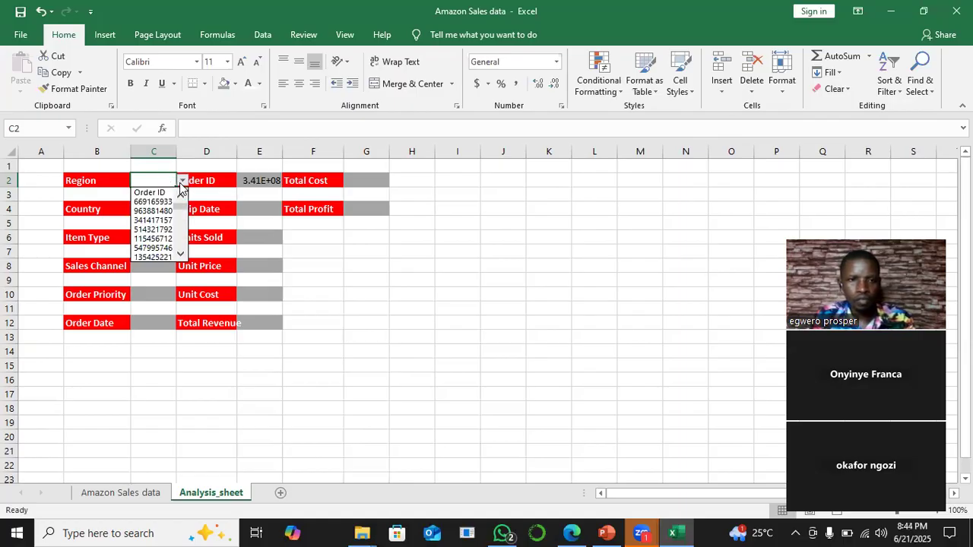
- Move the Region label from B2 up to cell B1 on the Analysis_sheet
{"action": "left_click", "coordinate": [157, 178]}
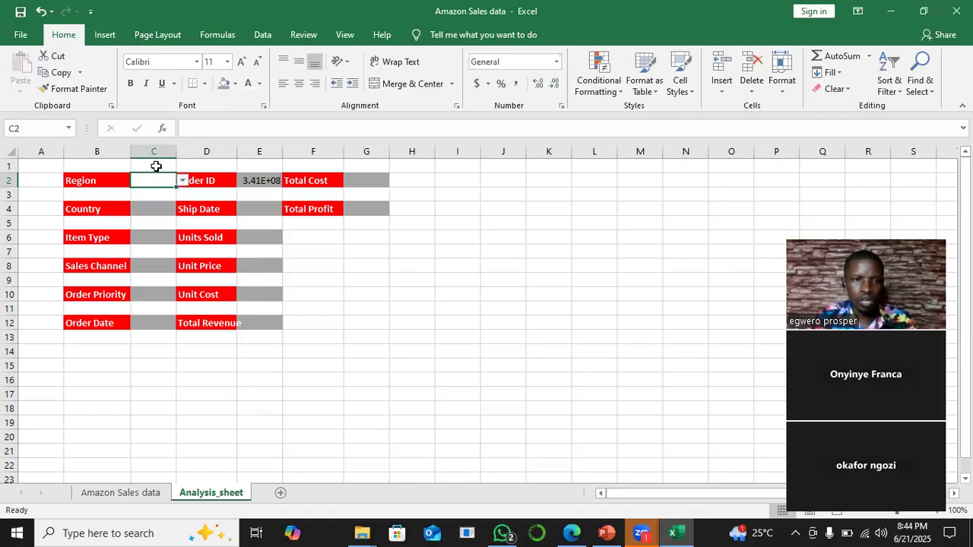
{"action": "left_click", "coordinate": [87, 183]}
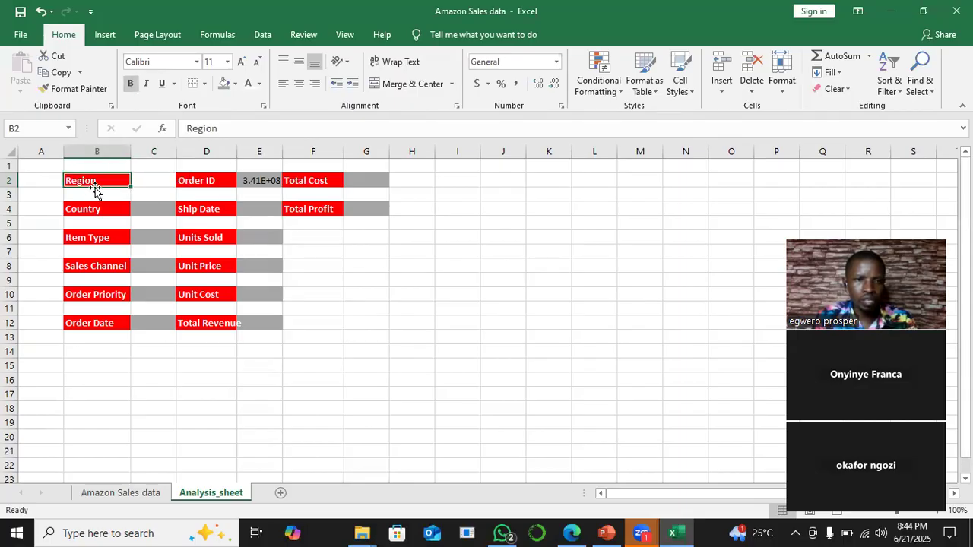
{"action": "left_click_drag", "start_coordinate": [95, 190], "coordinate": [96, 175]}
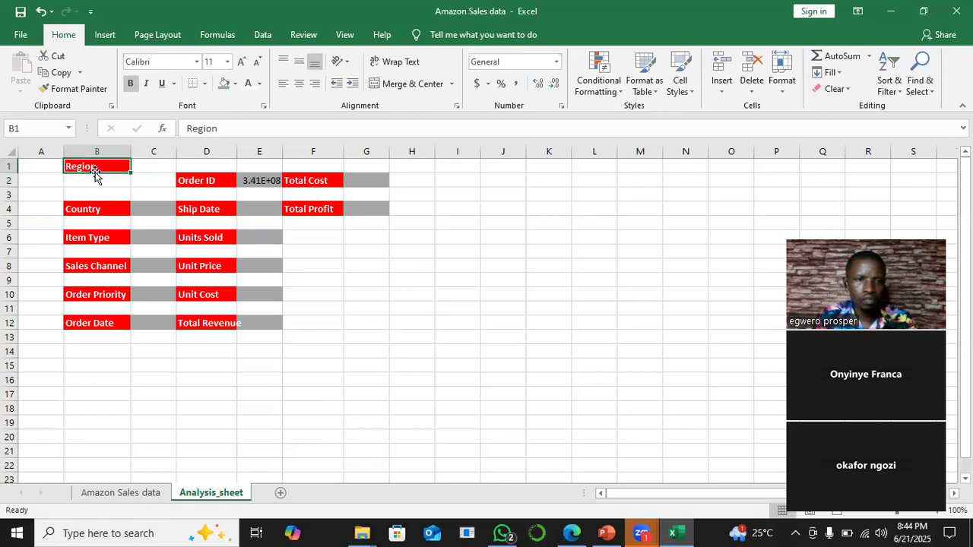
- Start an XLOOKUP formula in C1 beside the Region label, with the order ID cell E2 as the lookup value
{"action": "left_click", "coordinate": [152, 168]}
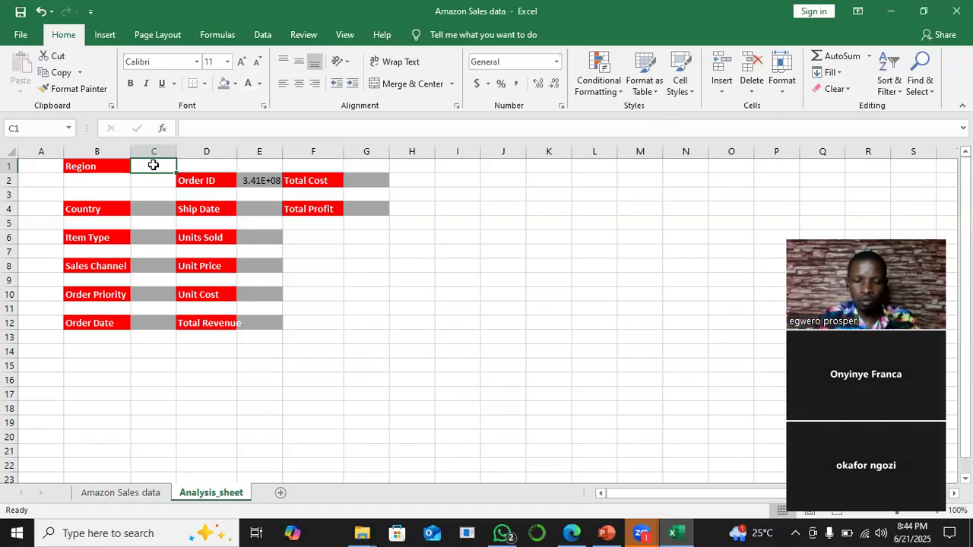
{"action": "type", "text": "-"}
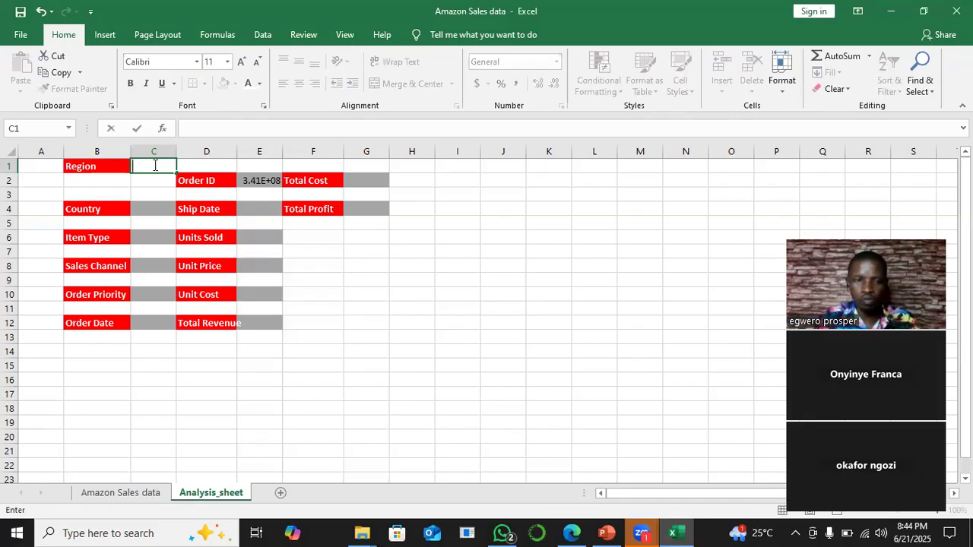
{"action": "key", "text": "BackSpace"}
{"action": "type", "text": "=xl"}
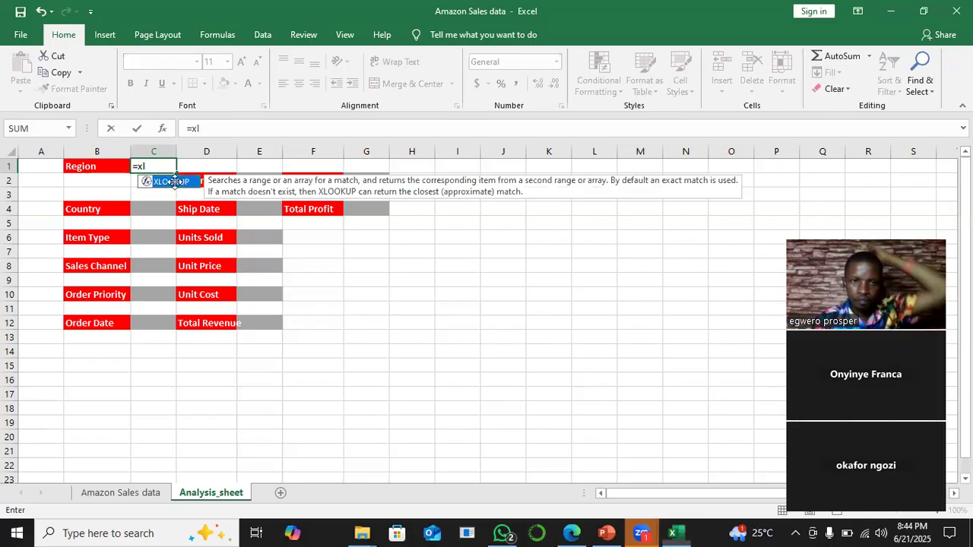
{"action": "key", "text": "Tab"}
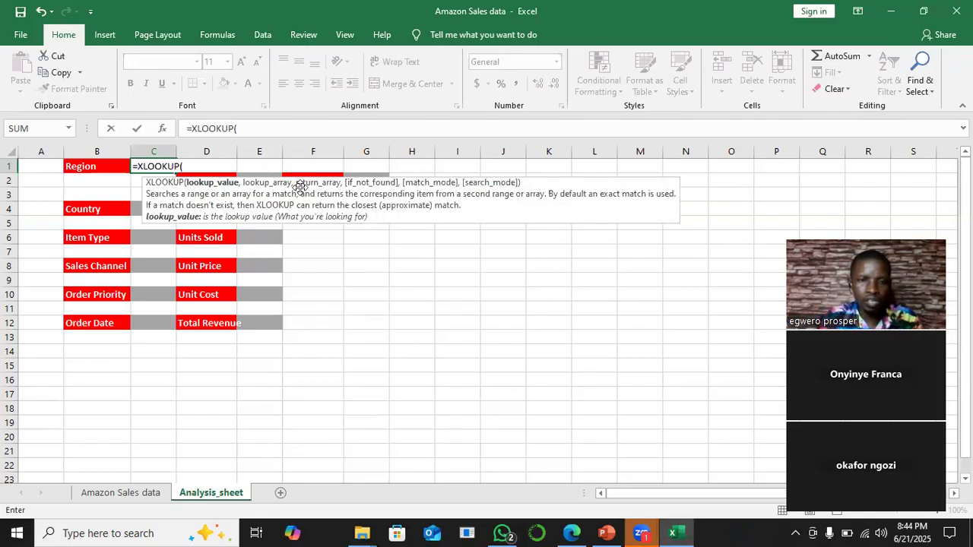
{"action": "left_click", "coordinate": [354, 277]}
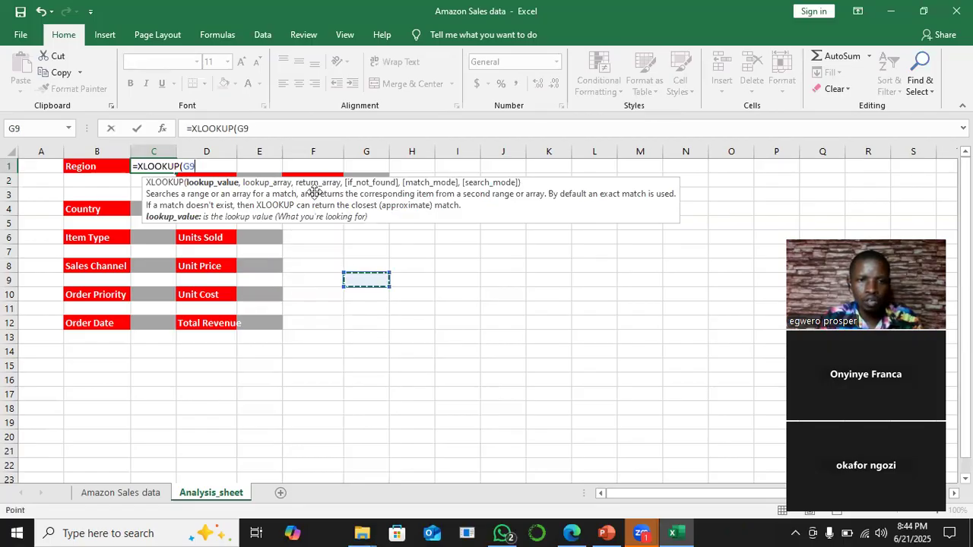
{"action": "left_click", "coordinate": [261, 175]}
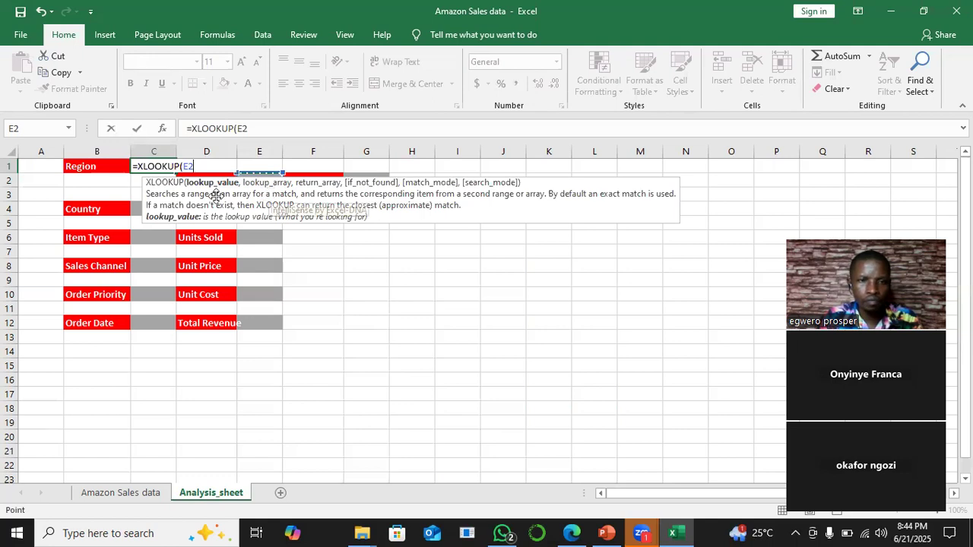
{"action": "type", "text": ","}
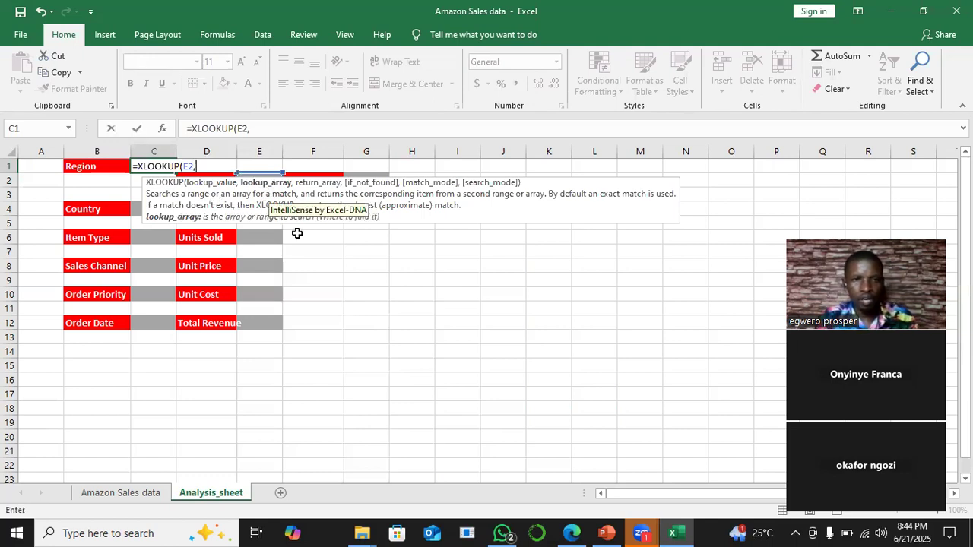
{"action": "scroll", "coordinate": [289, 238], "scroll_direction": "down", "scroll_amount": 2}
{"action": "scroll", "coordinate": [289, 239], "scroll_direction": "up", "scroll_amount": 2}
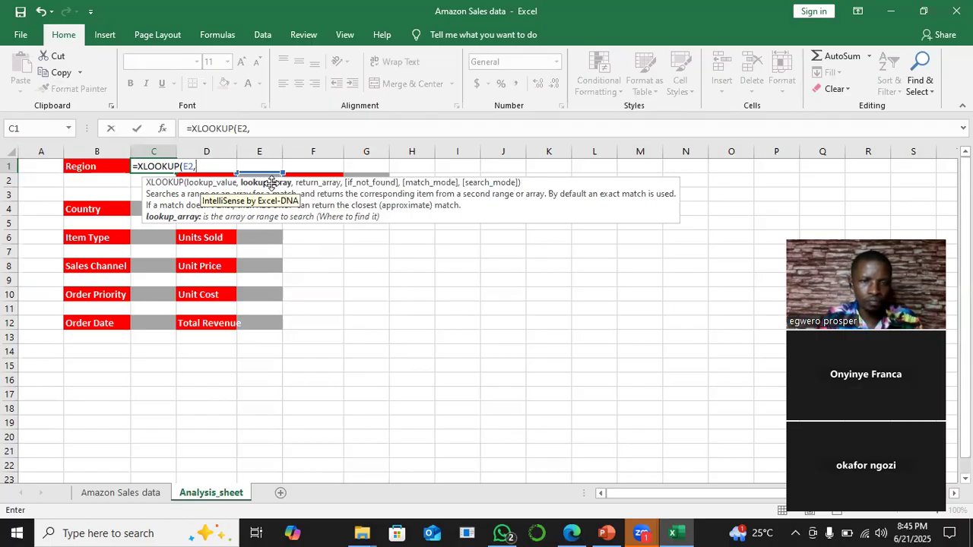
- Set the Amazon Sales data sheet's column G:G as lookup array and A:A as return array, and commit the Region formula
{"action": "left_click", "coordinate": [126, 495]}
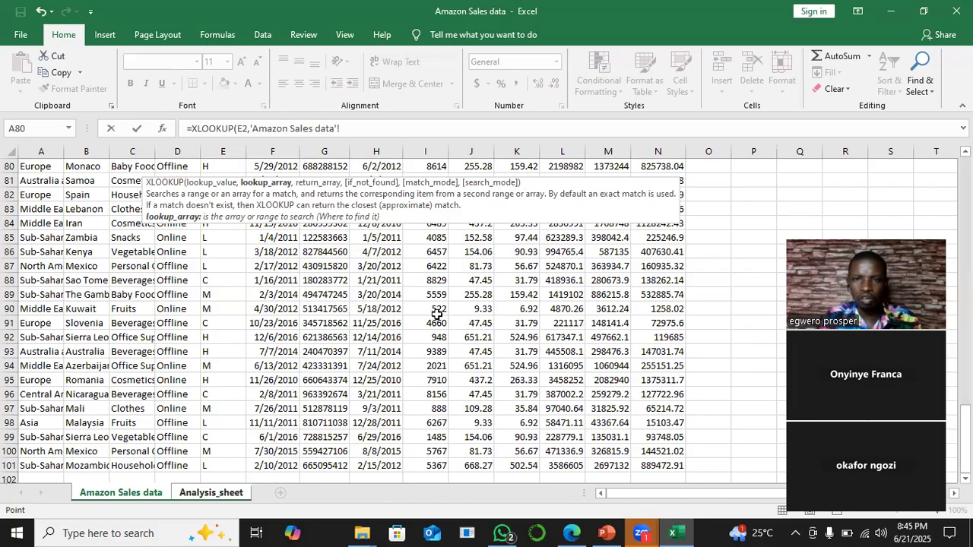
{"action": "scroll", "coordinate": [430, 309], "scroll_direction": "up", "scroll_amount": 20}
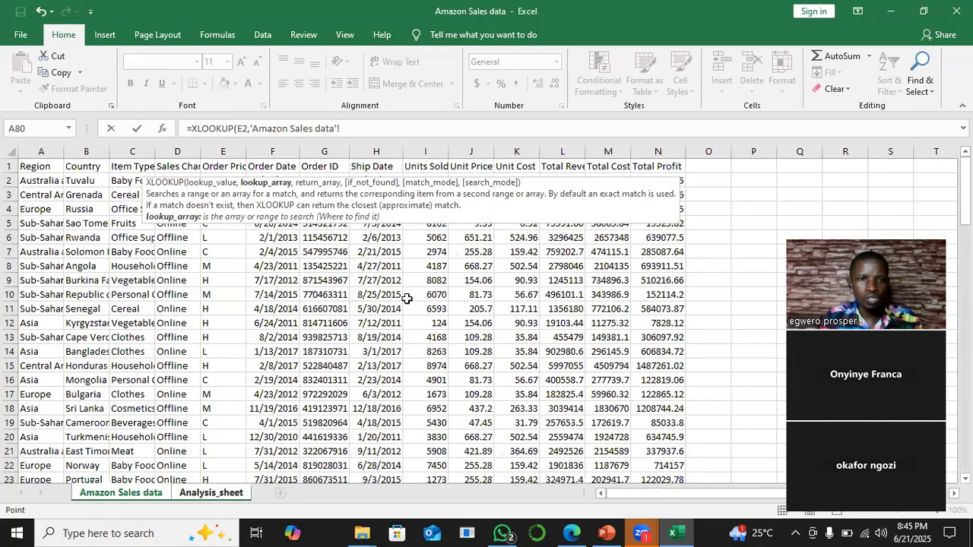
{"action": "left_click", "coordinate": [324, 150]}
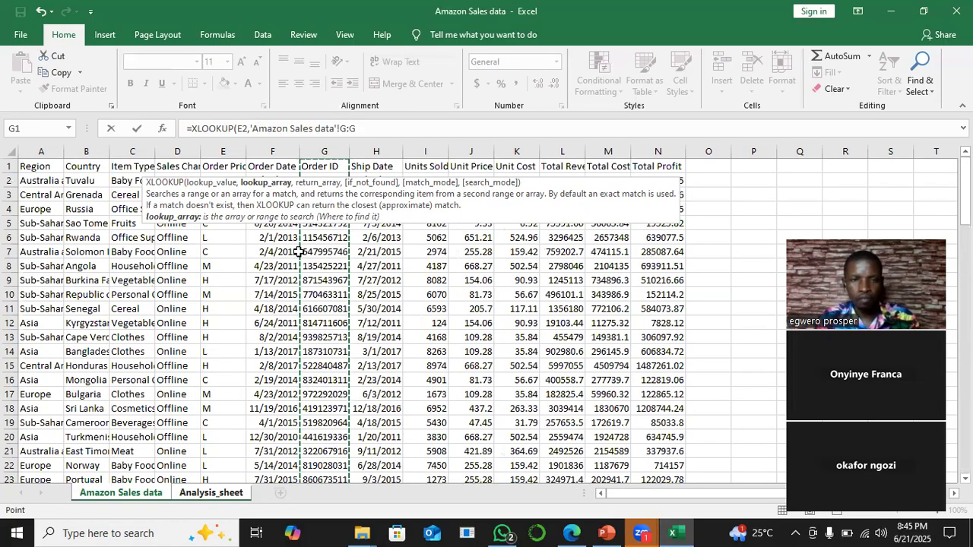
{"action": "type", "text": ","}
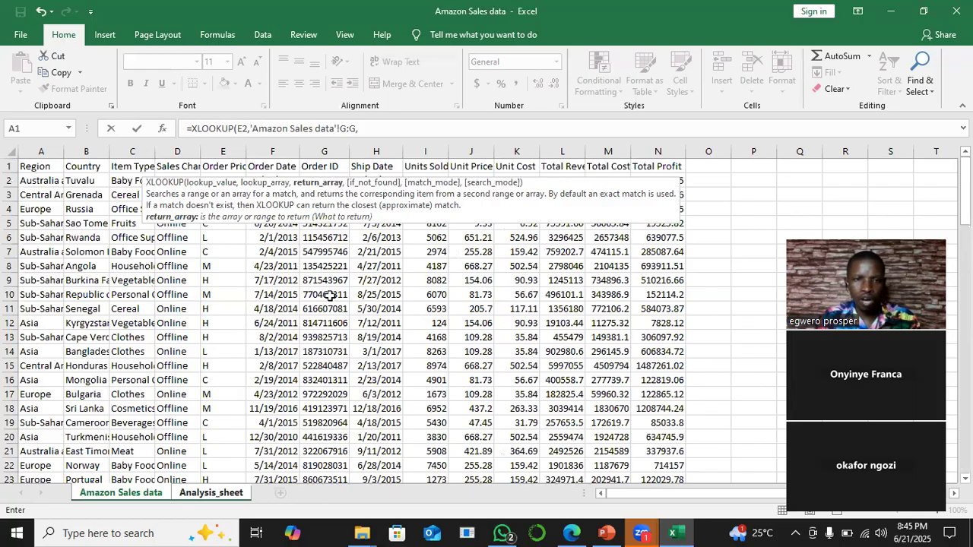
{"action": "left_click", "coordinate": [41, 148]}
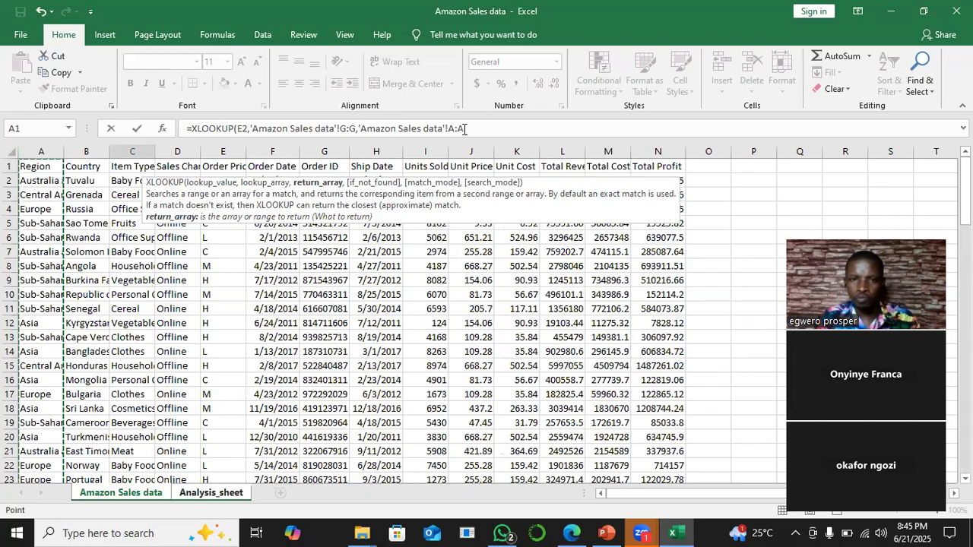
{"action": "key", "text": "Return"}
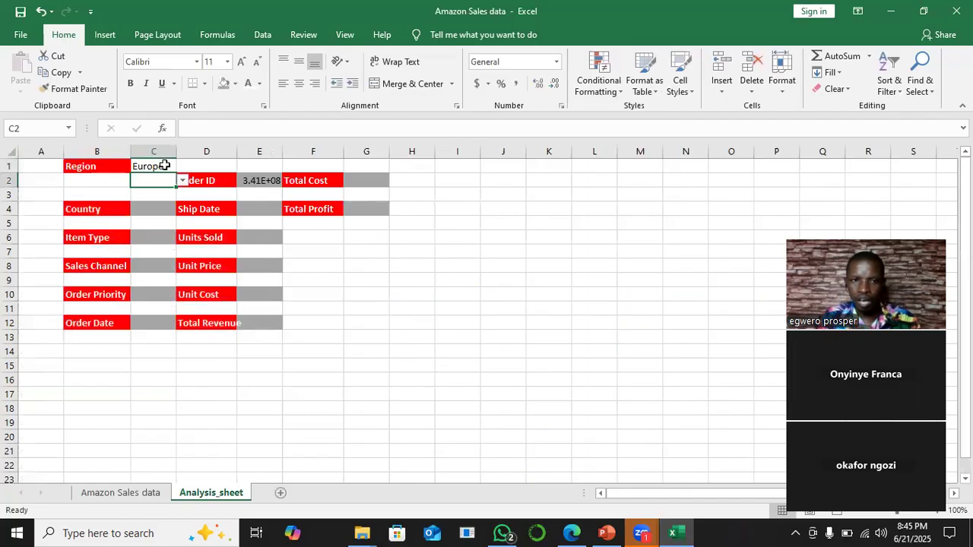
- Test the Region lookup with another order ID from the E2 dropdown and widen column C to fit the full region name
{"action": "left_click", "coordinate": [274, 186]}
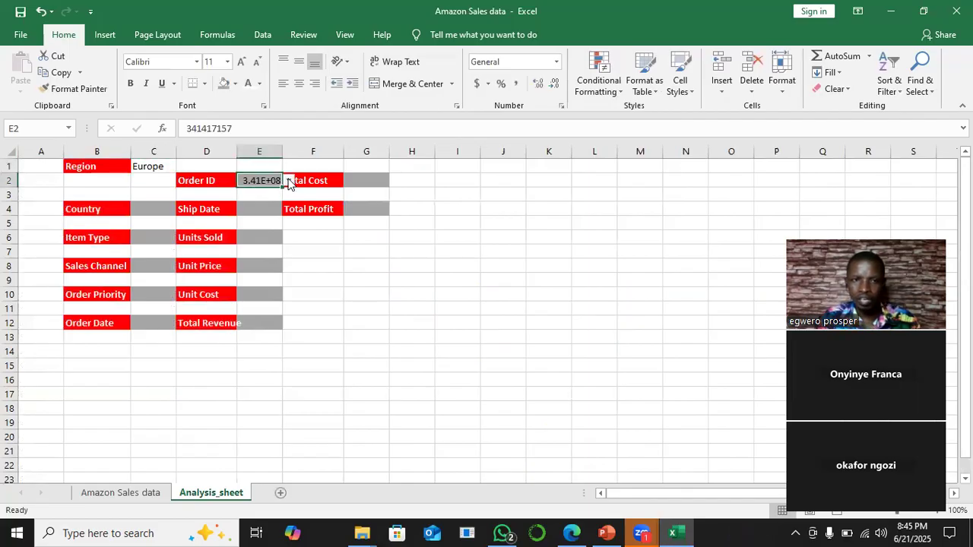
{"action": "left_click", "coordinate": [289, 183]}
{"action": "left_click", "coordinate": [258, 239]}
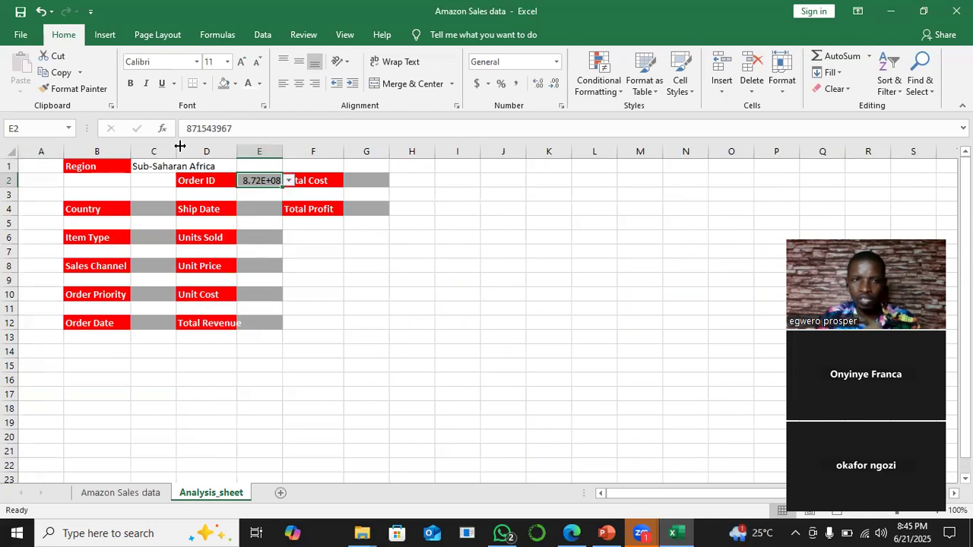
{"action": "left_click_drag", "start_coordinate": [180, 146], "coordinate": [260, 156]}
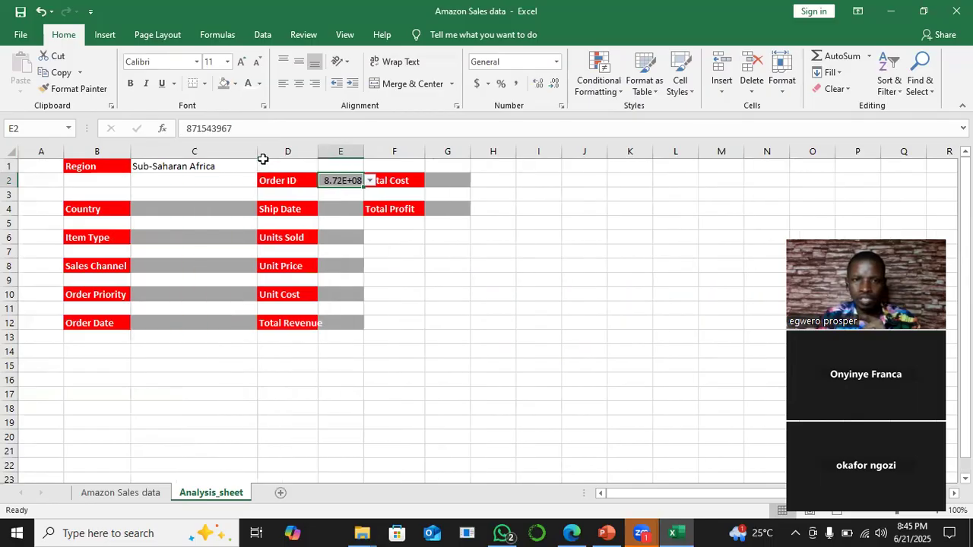
- Review the Region formula in C1 and choose a different order ID from the dropdown in E2
{"action": "left_click", "coordinate": [180, 180]}
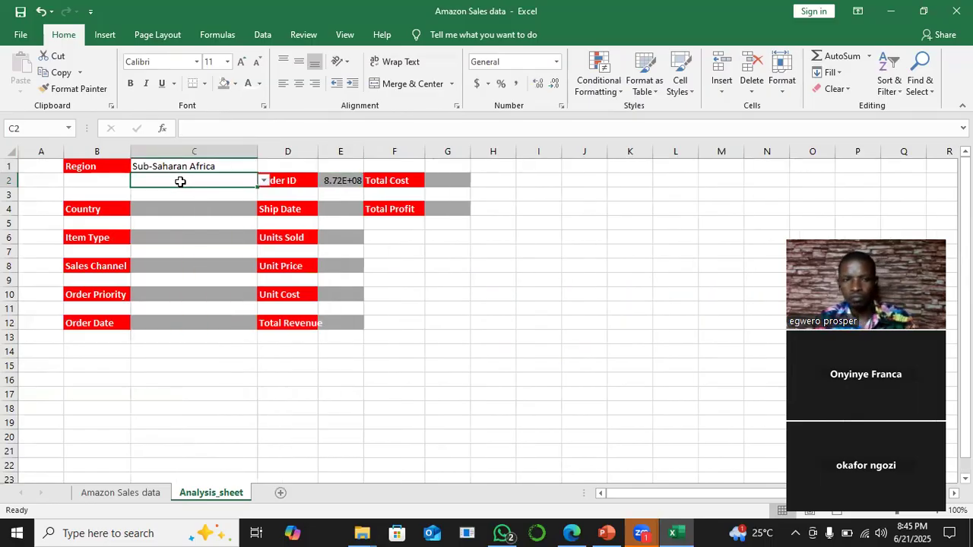
{"action": "left_click", "coordinate": [247, 166]}
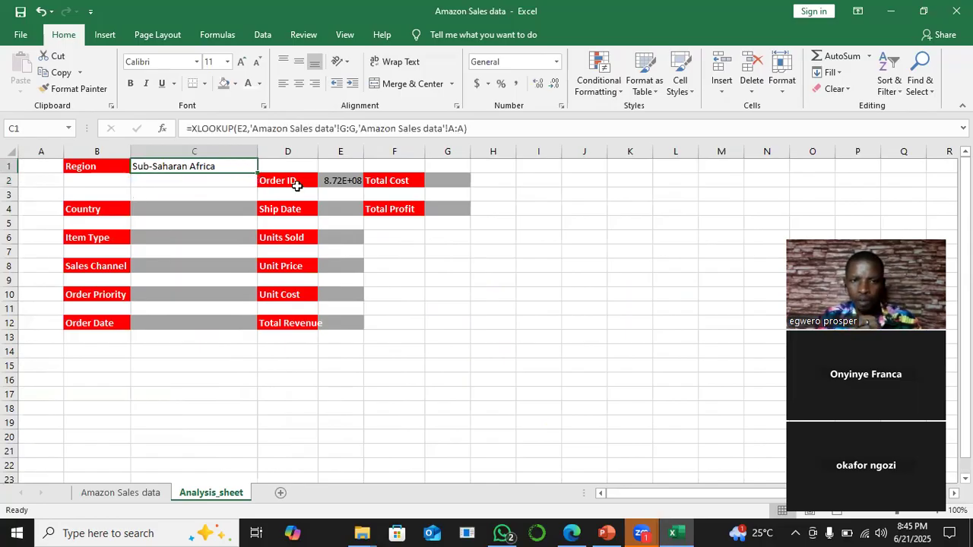
{"action": "left_click", "coordinate": [351, 182]}
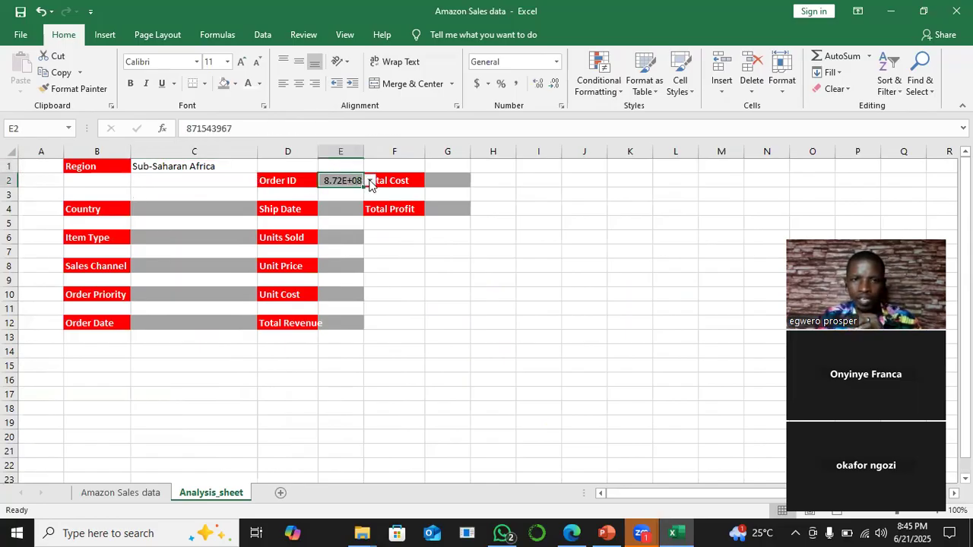
{"action": "left_click", "coordinate": [369, 181]}
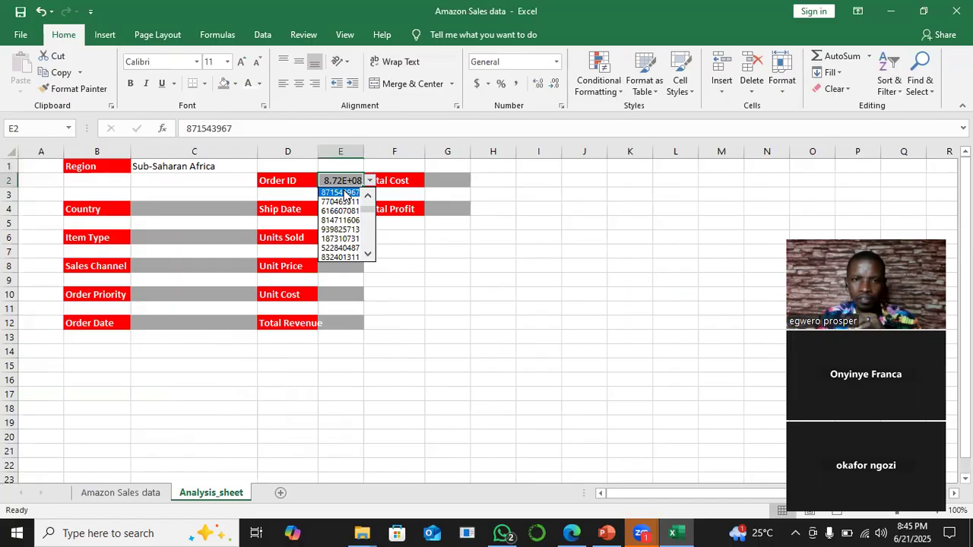
{"action": "left_click", "coordinate": [338, 229]}
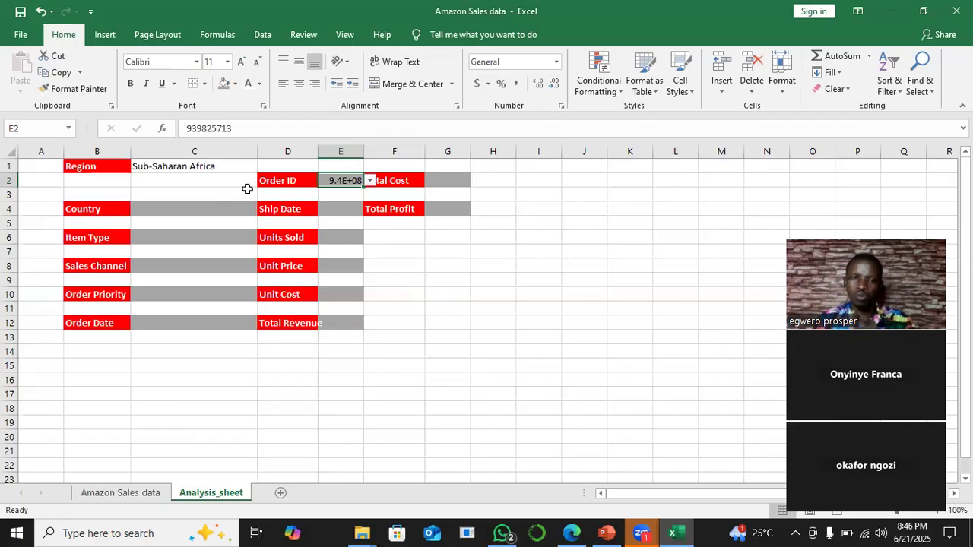
- Start an XLOOKUP formula in the Country result cell C4, with E2 as the lookup value
{"action": "left_click", "coordinate": [187, 208]}
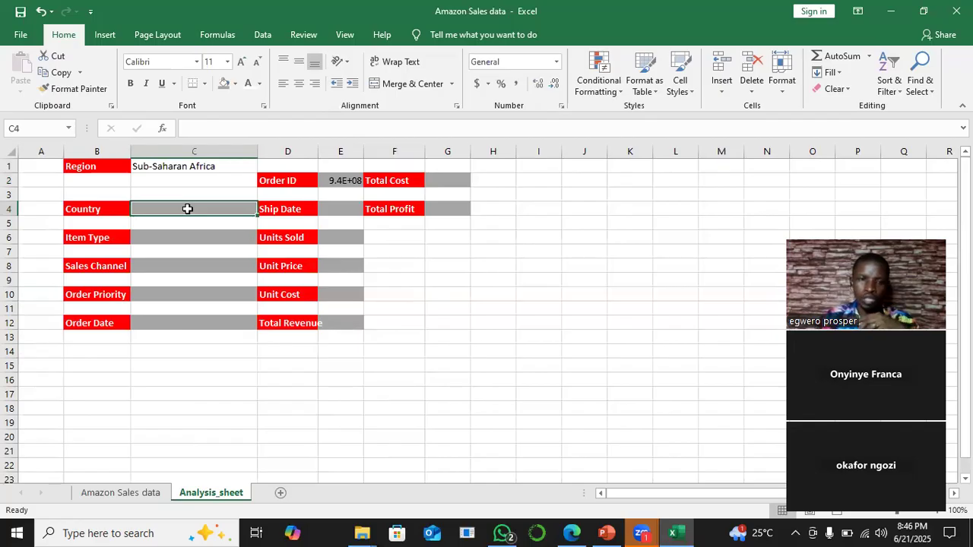
{"action": "type", "text": "="}
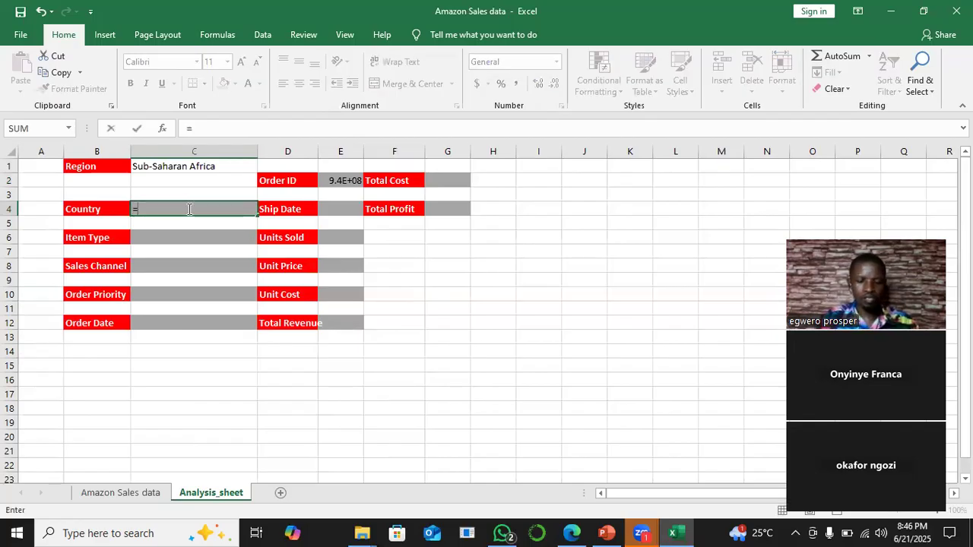
{"action": "type", "text": "xlo"}
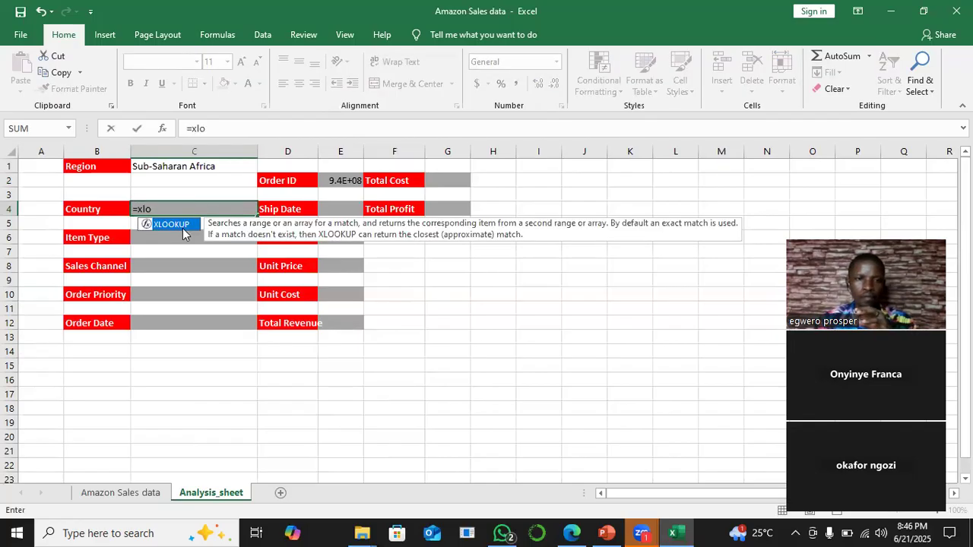
{"action": "double_click", "coordinate": [182, 225]}
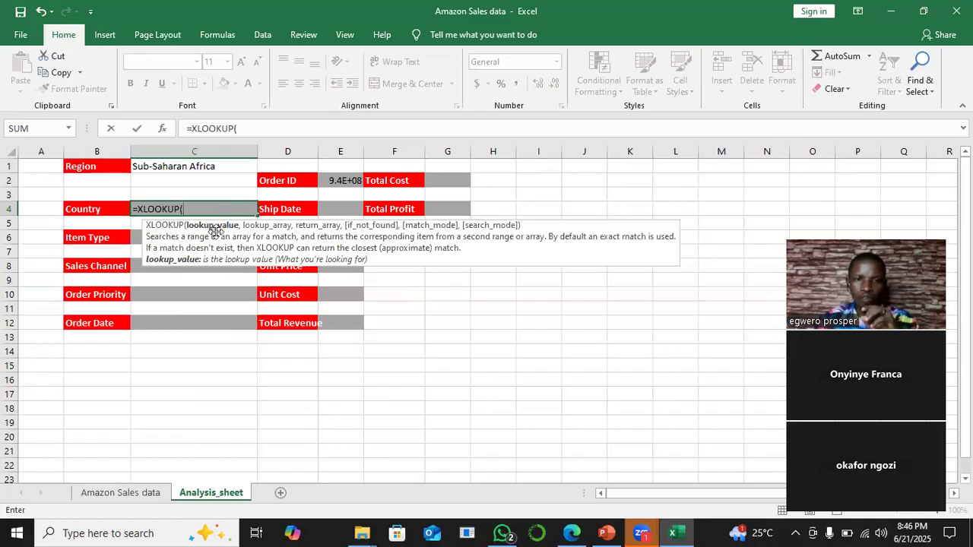
{"action": "left_click", "coordinate": [334, 179]}
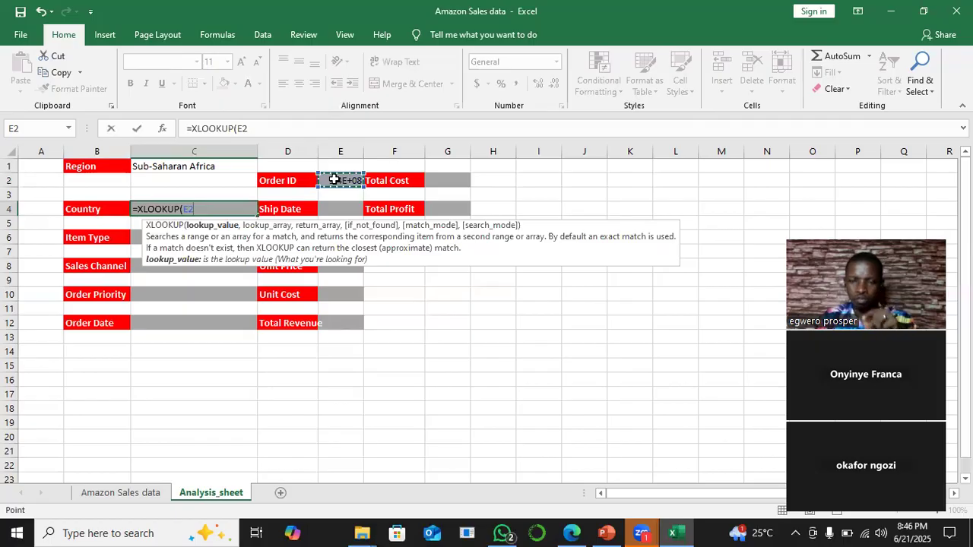
{"action": "type", "text": ",'Amazon Sales data'!"}
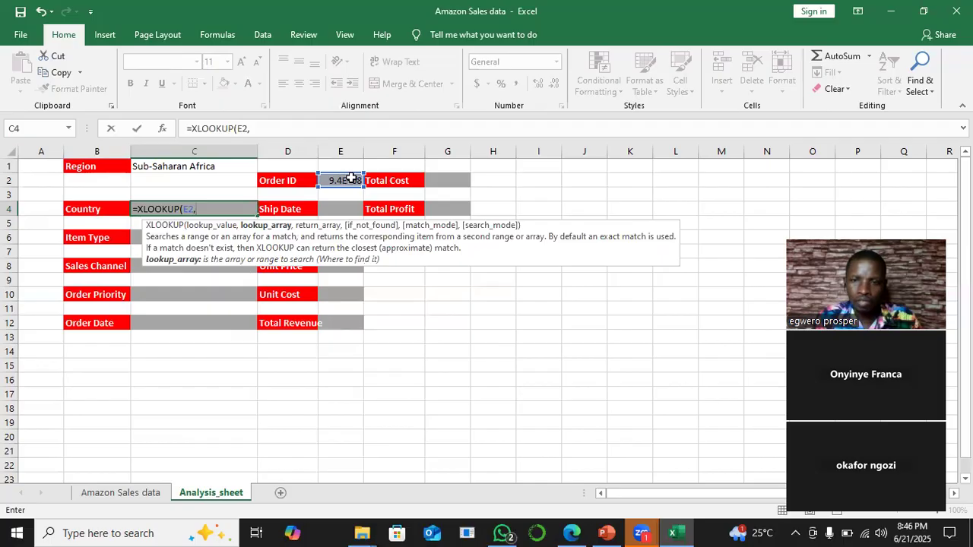
- Set the Country formula's lookup array to column G:G and its return array to column B:B of the Amazon Sales data sheet
{"action": "left_click", "coordinate": [121, 493]}
{"action": "left_click", "coordinate": [327, 151]}
{"action": "type", "text": ","}
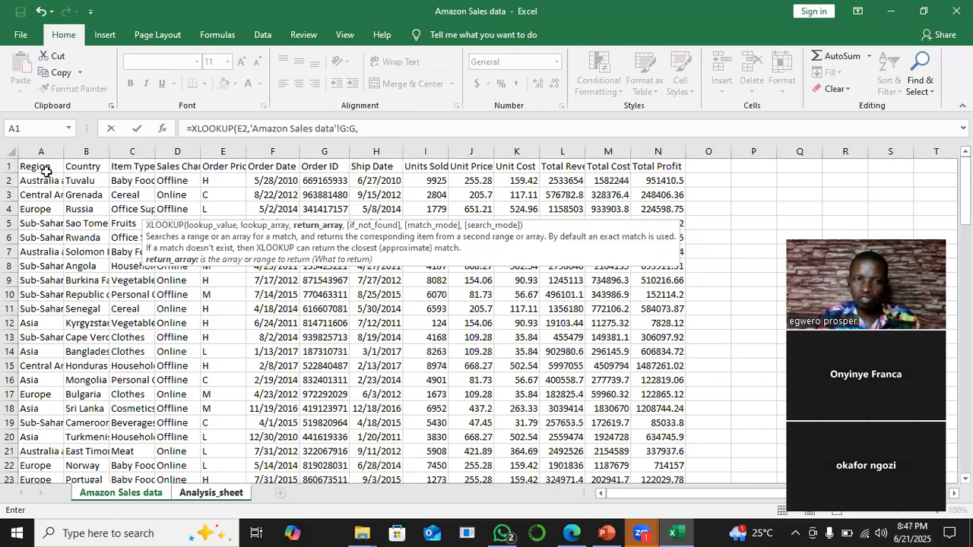
{"action": "left_click", "coordinate": [88, 151]}
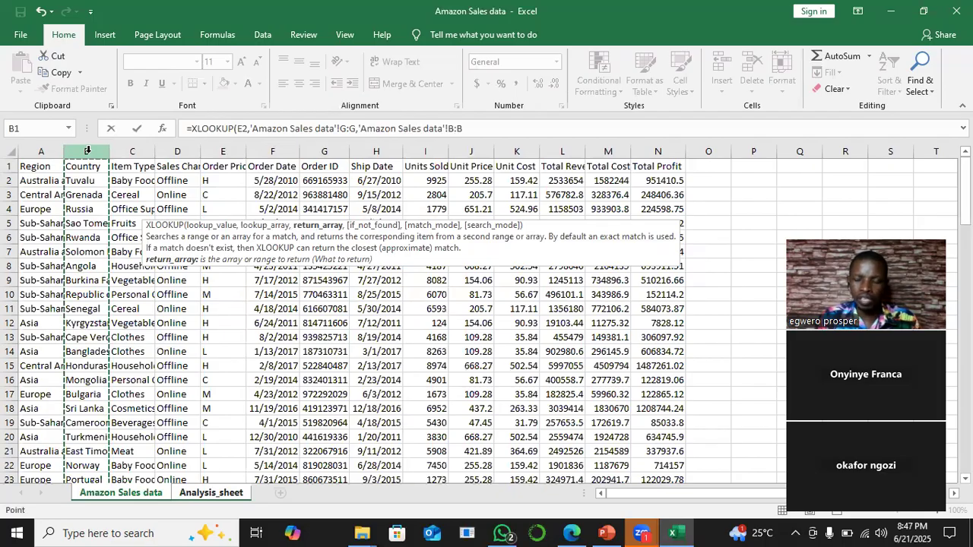
- Add the not-found text "NOT AVAILABLE" to the end of the Country XLOOKUP formula and try to enter it
{"action": "left_click", "coordinate": [468, 128]}
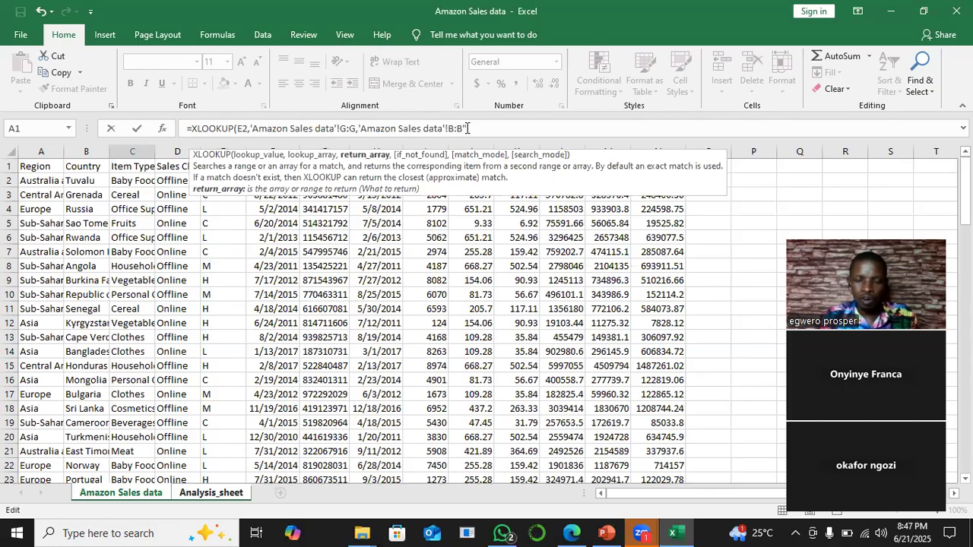
{"action": "type", "text": ",\"NOT "}
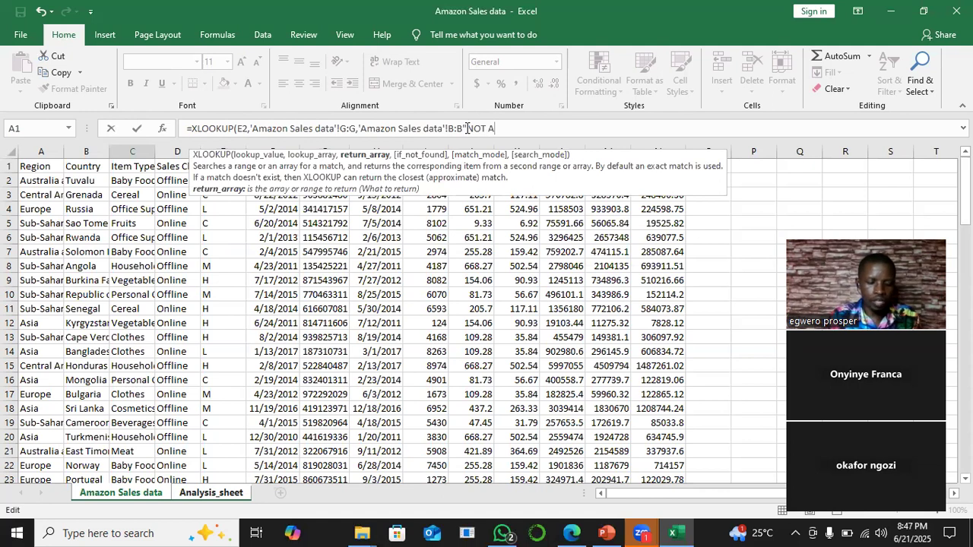
{"action": "type", "text": "AVAIL"}
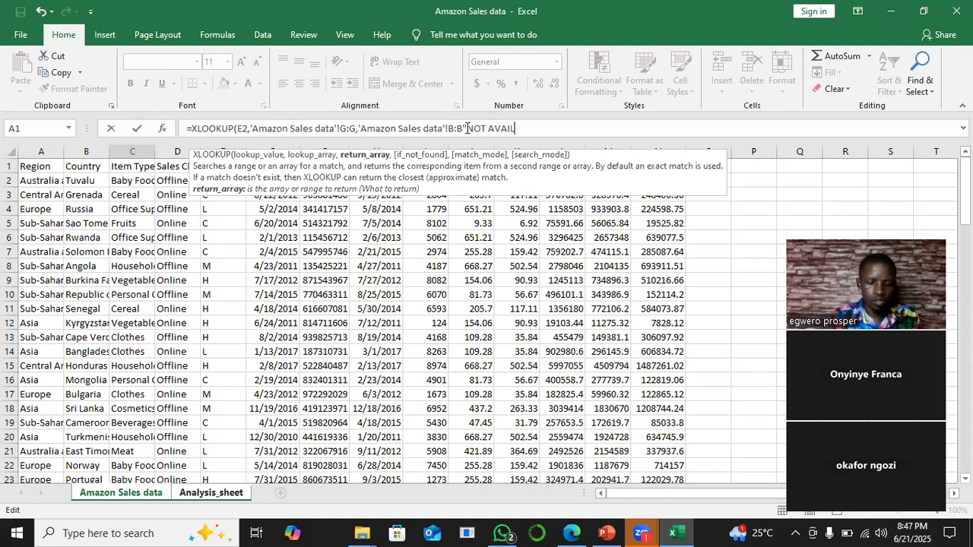
{"action": "type", "text": "ABLE"}
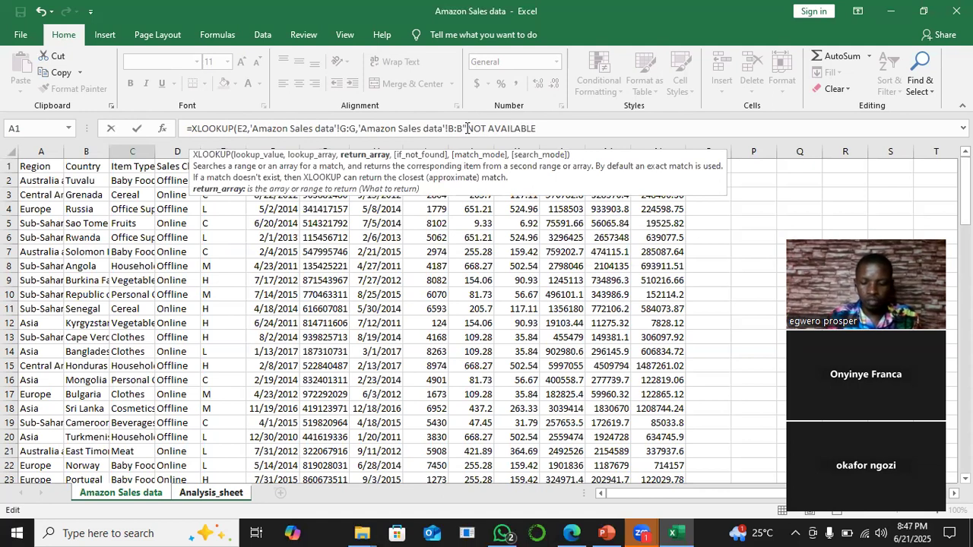
{"action": "type", "text": "\""}
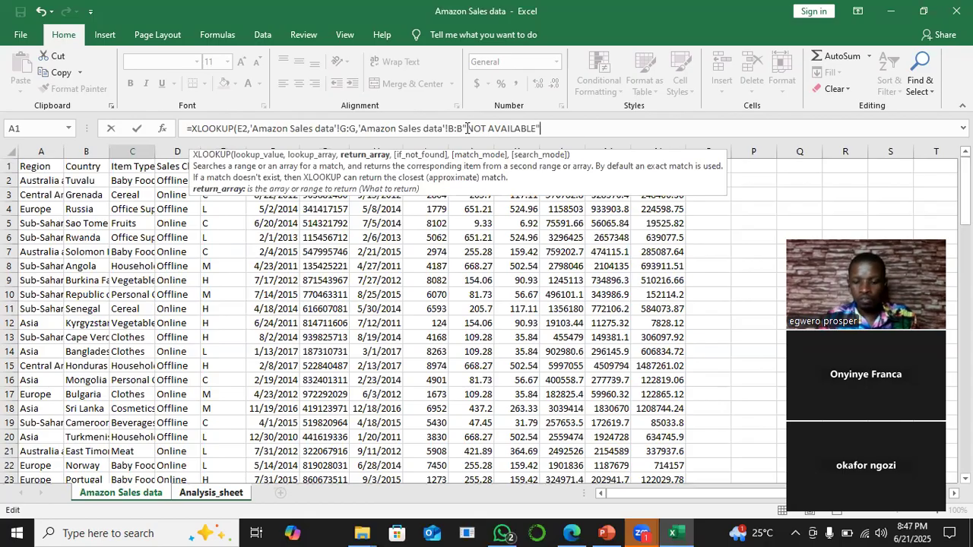
{"action": "key", "text": "Return"}
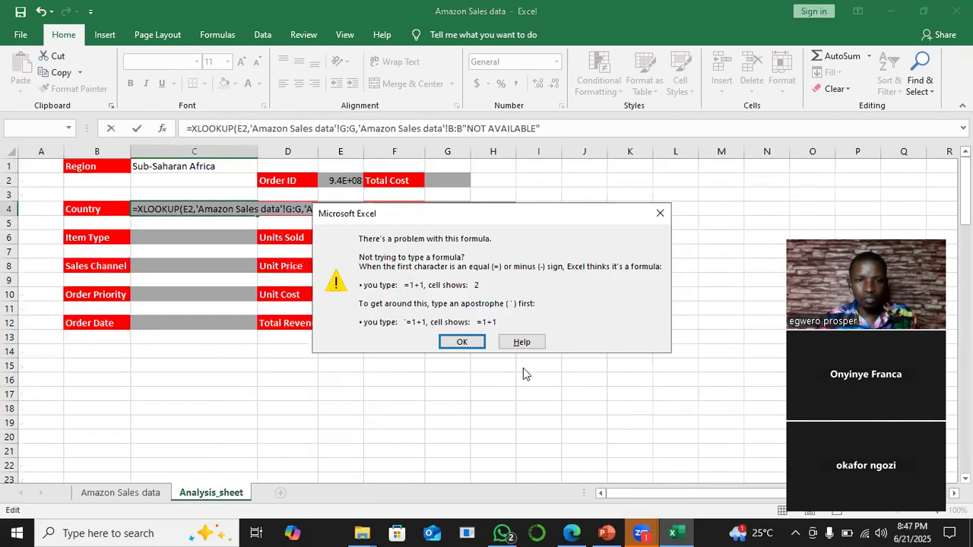
- Insert the missing comma before "NOT AVAILABLE" in the Country formula in C4 and enter the corrected formula
{"action": "left_click", "coordinate": [463, 343]}
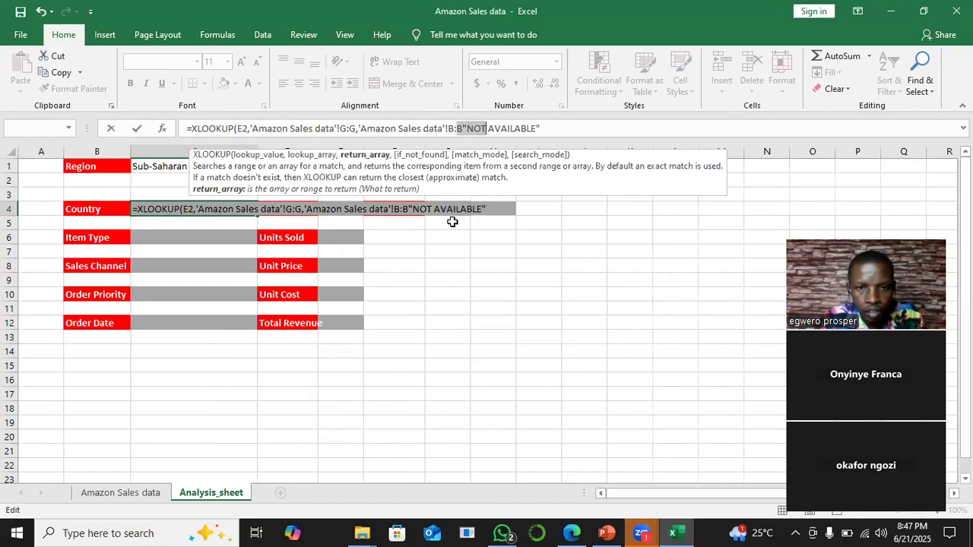
{"action": "left_click", "coordinate": [410, 209]}
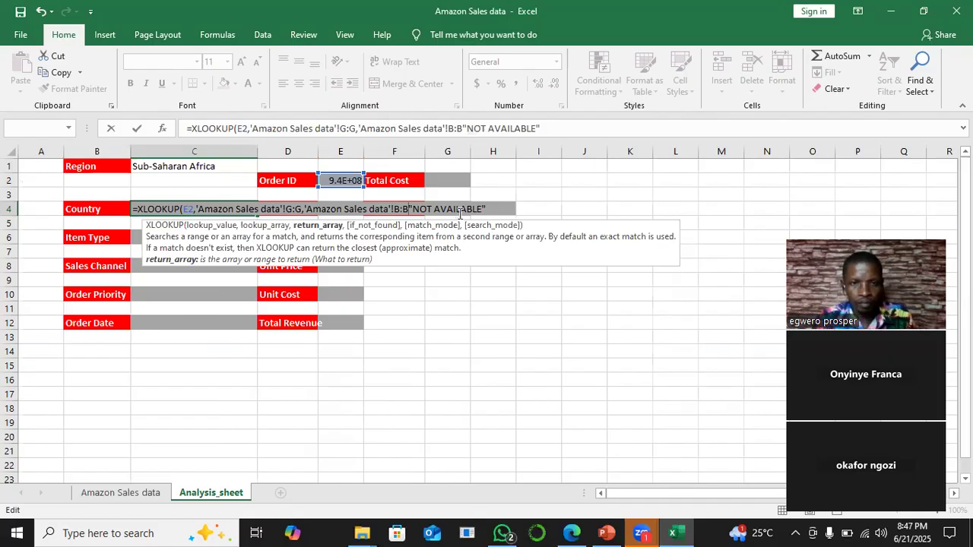
{"action": "type", "text": ","}
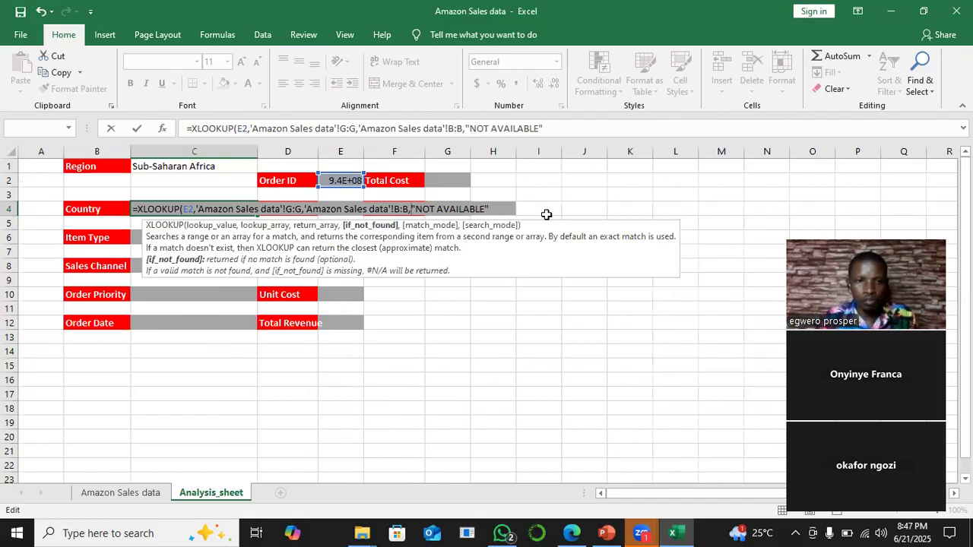
{"action": "key", "text": "Return"}
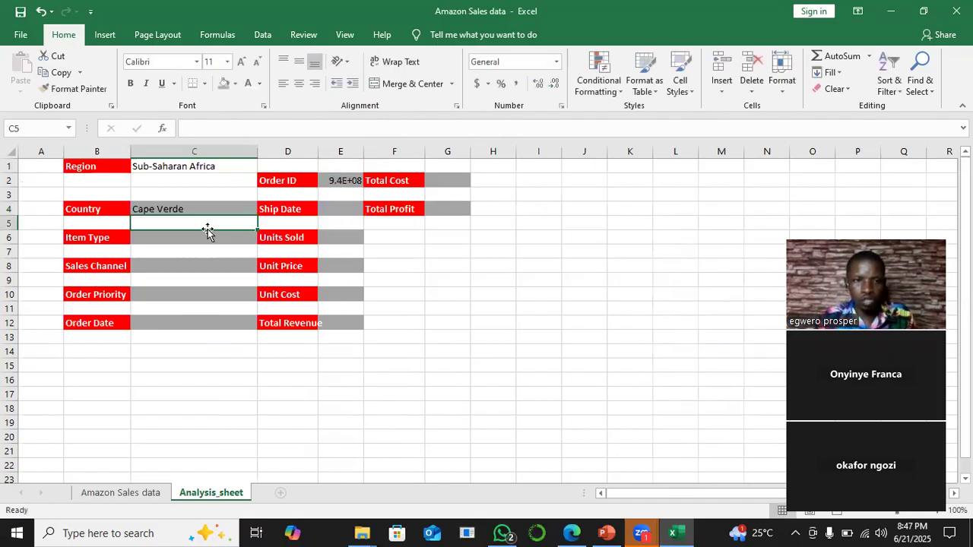
- Test the Country lookup by choosing a different order ID from the dropdown in E2
{"action": "left_click", "coordinate": [350, 180]}
{"action": "left_click", "coordinate": [370, 180]}
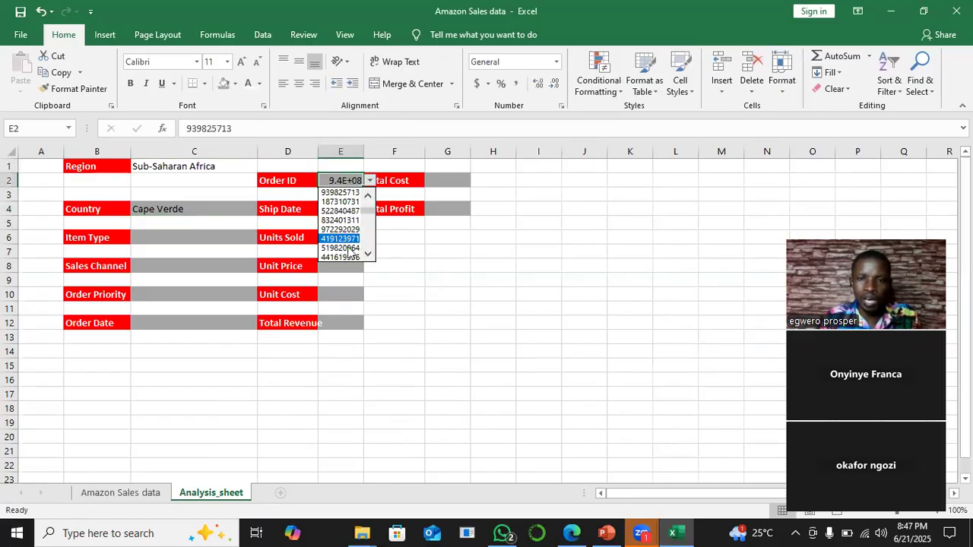
{"action": "left_click", "coordinate": [340, 247]}
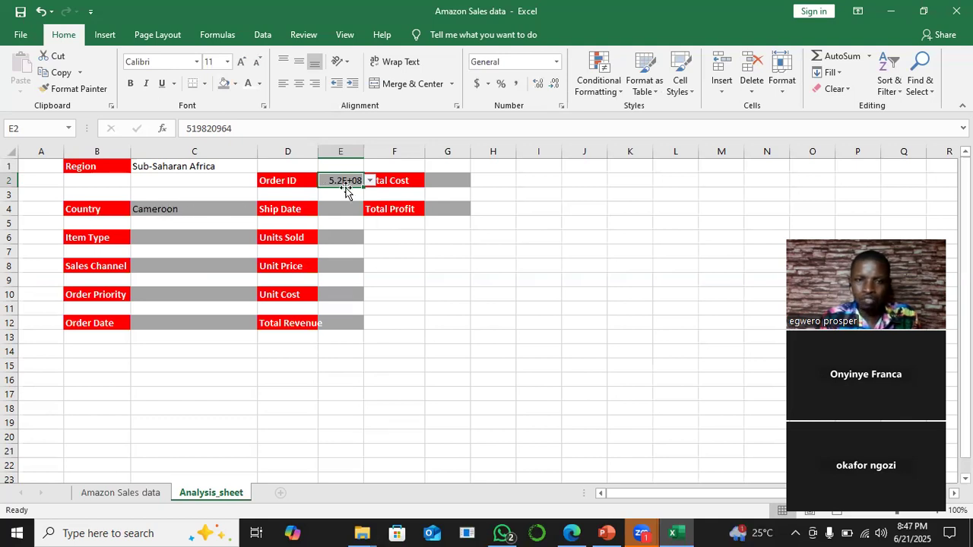
- Try to fill the Country formula from C4 down to C13, and undo the fill
{"action": "left_click", "coordinate": [165, 237]}
{"action": "left_click", "coordinate": [184, 209]}
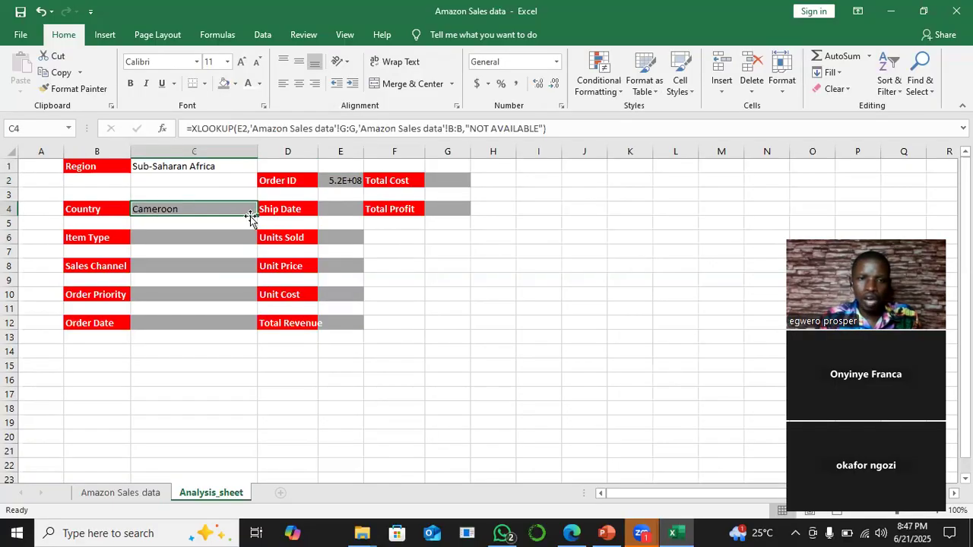
{"action": "left_click_drag", "start_coordinate": [257, 215], "coordinate": [247, 337]}
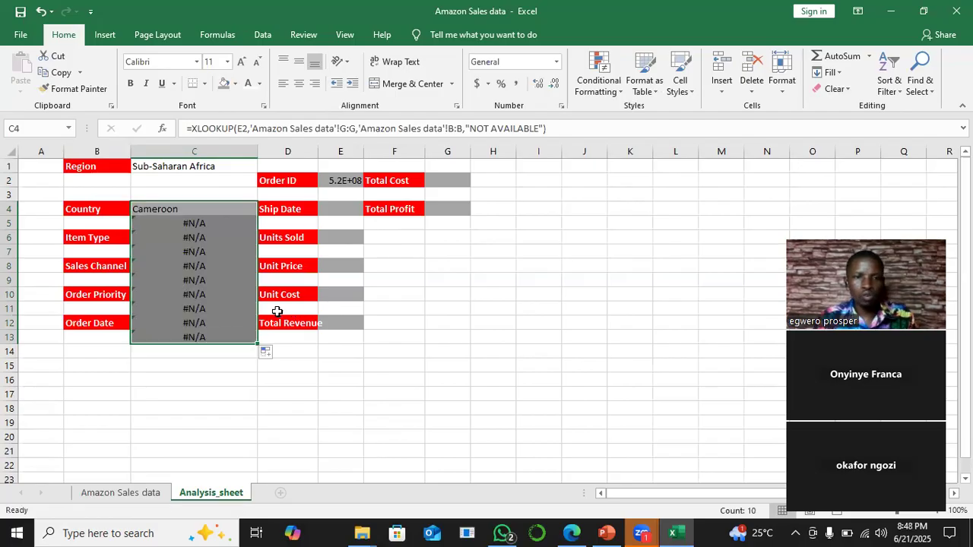
{"action": "key", "text": "ctrl+z"}
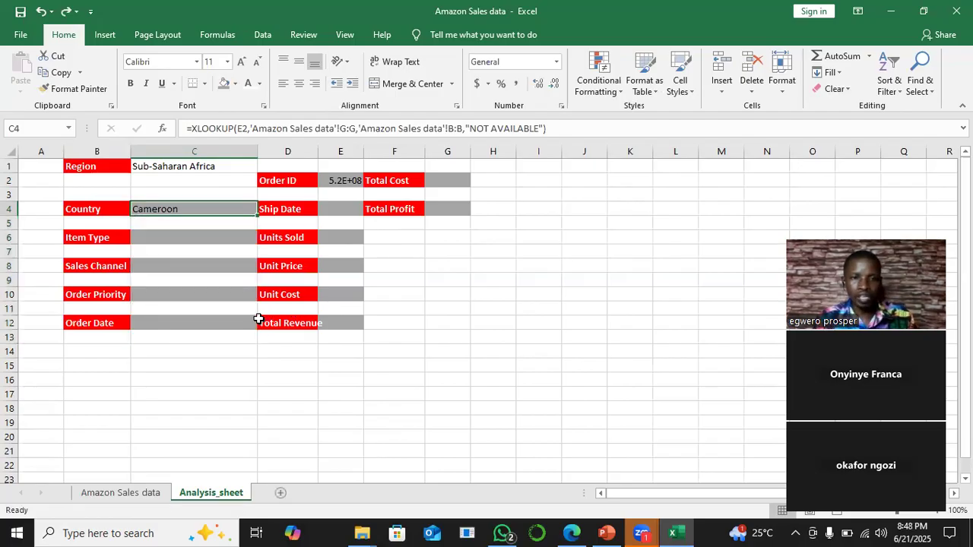
- Start an XLOOKUP formula in the Item Type result cell C6, with E2 as the lookup value
{"action": "left_click", "coordinate": [184, 233]}
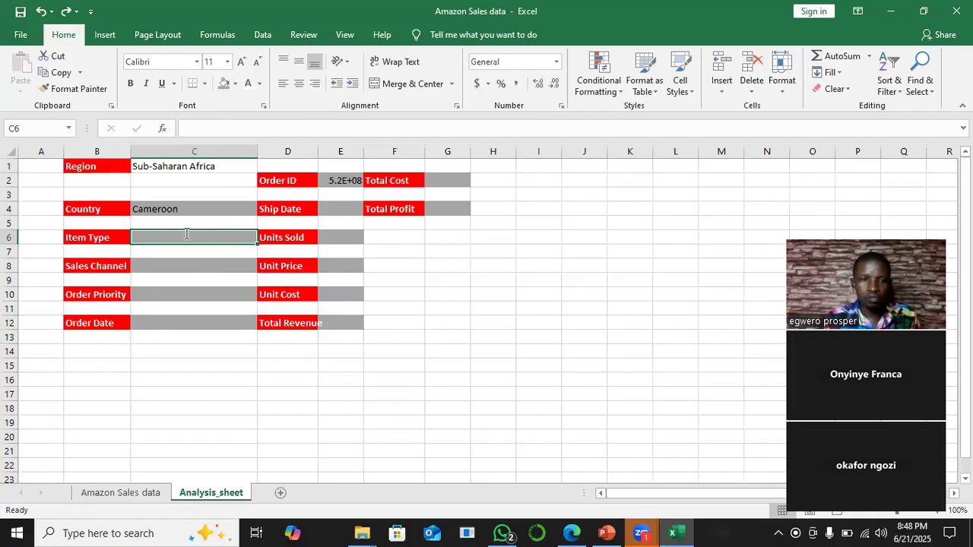
{"action": "type", "text": "=x"}
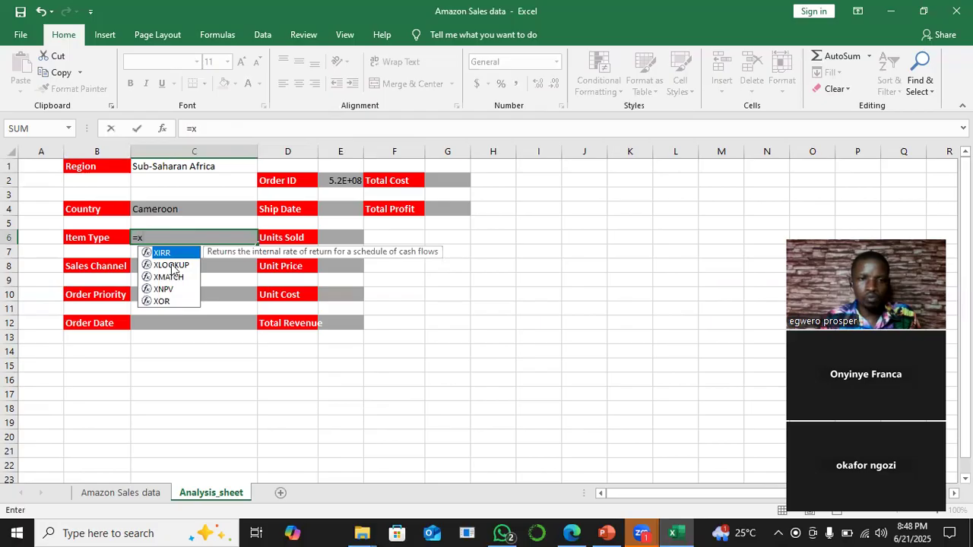
{"action": "double_click", "coordinate": [172, 265]}
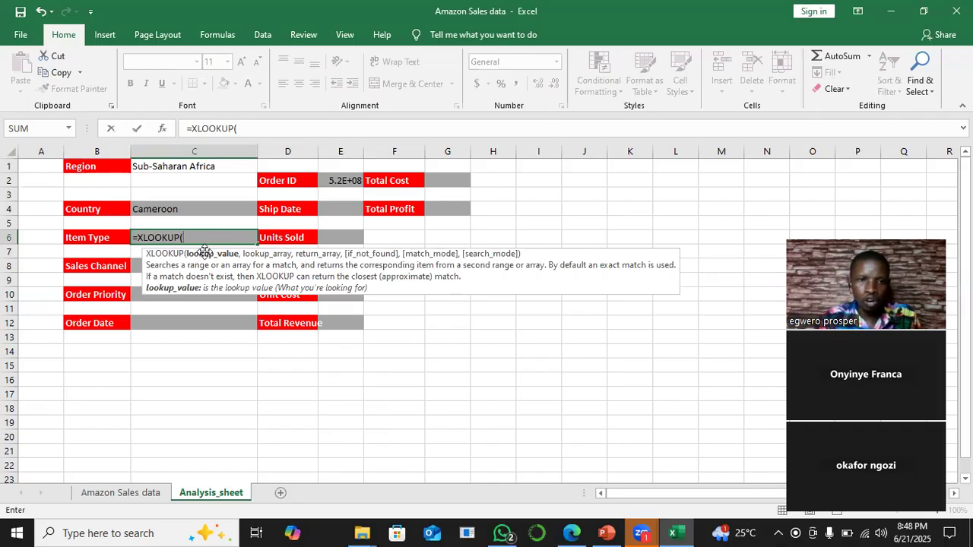
{"action": "left_click", "coordinate": [340, 180]}
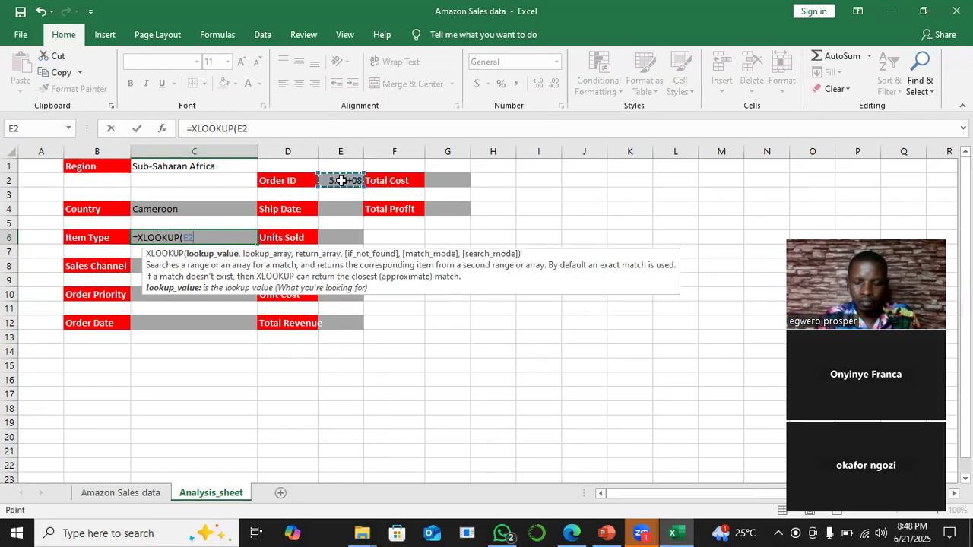
{"action": "type", "text": ","}
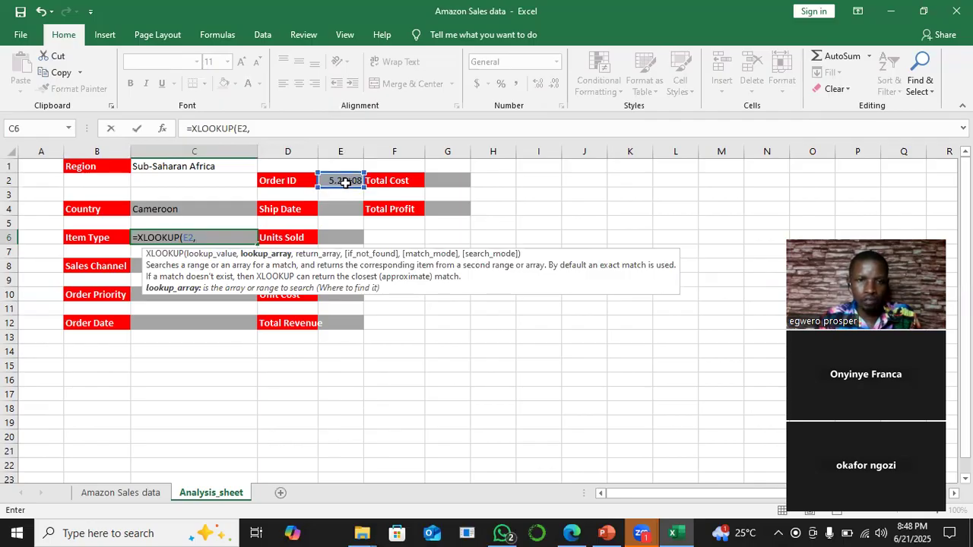
- Complete the Item Type formula with lookup array G:G and return array C:C from the Amazon Sales data sheet
{"action": "left_click", "coordinate": [117, 492]}
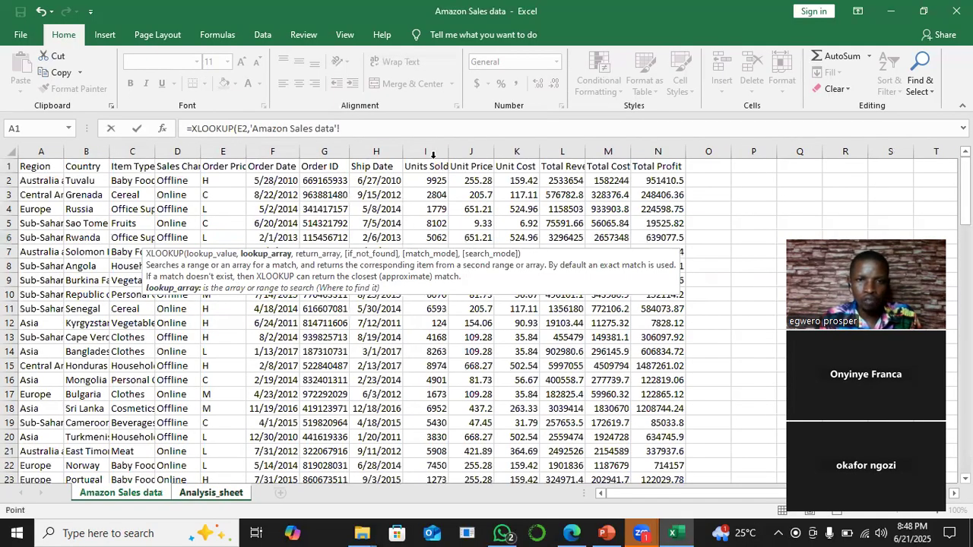
{"action": "left_click", "coordinate": [331, 147]}
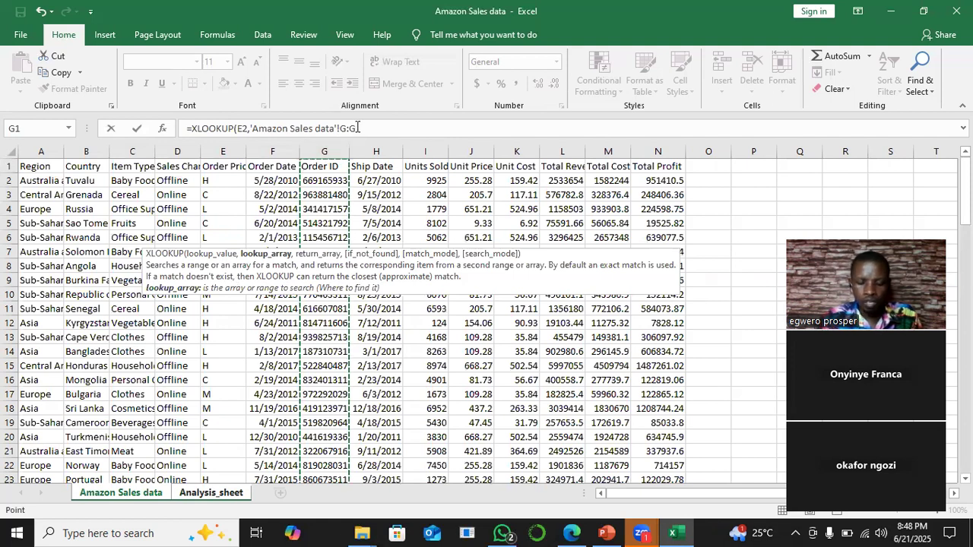
{"action": "type", "text": ","}
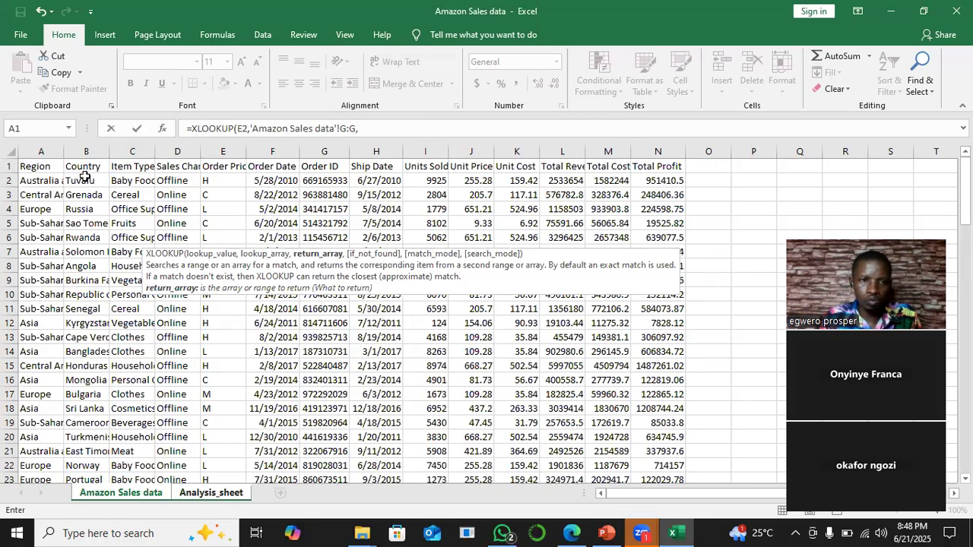
{"action": "left_click", "coordinate": [132, 150]}
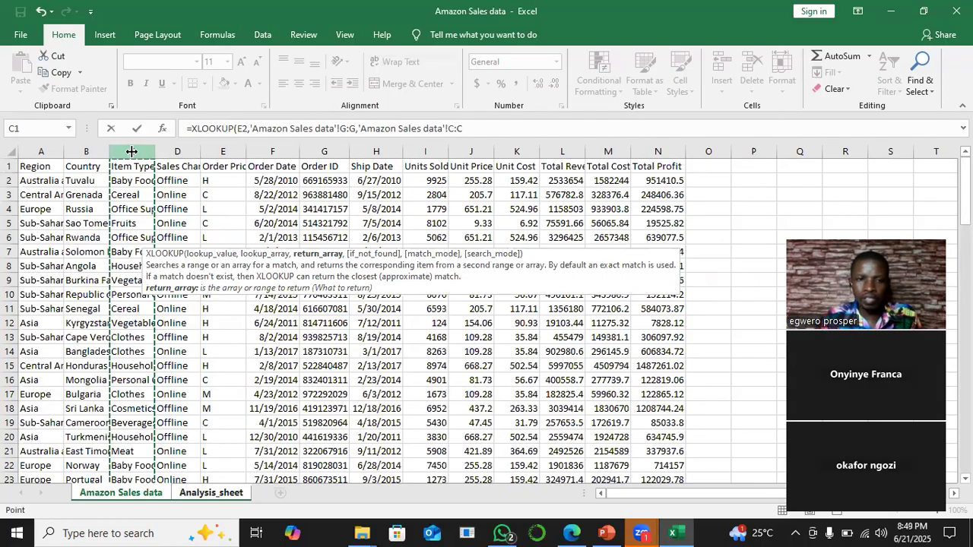
{"action": "key", "text": "Return"}
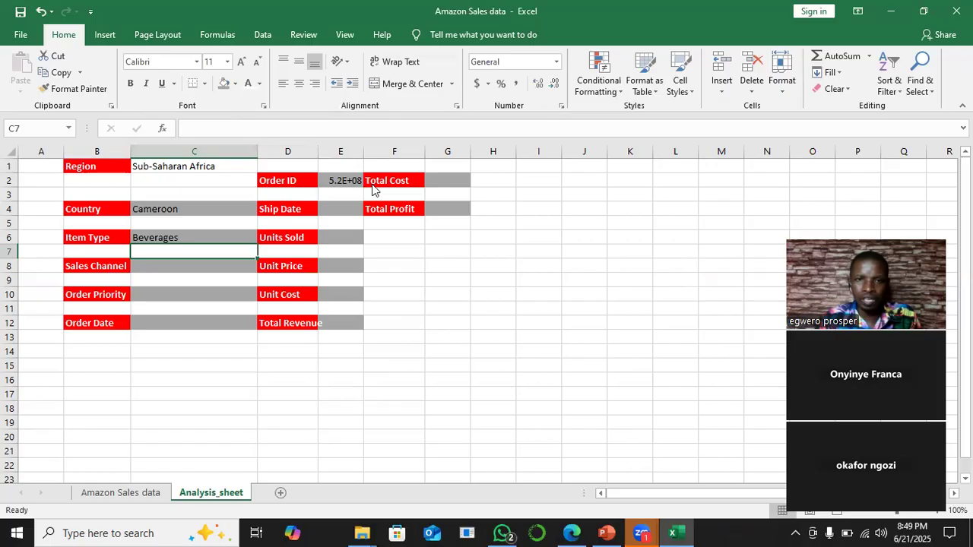
- Test the Item Type lookup by selecting another order ID from the dropdown in E2
{"action": "left_click", "coordinate": [360, 182]}
{"action": "left_click", "coordinate": [370, 180]}
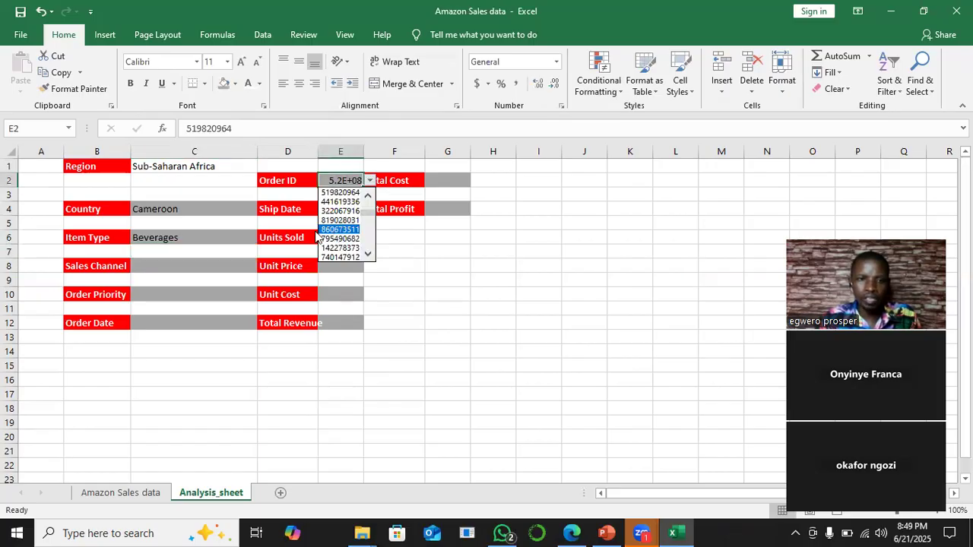
{"action": "left_click", "coordinate": [339, 236]}
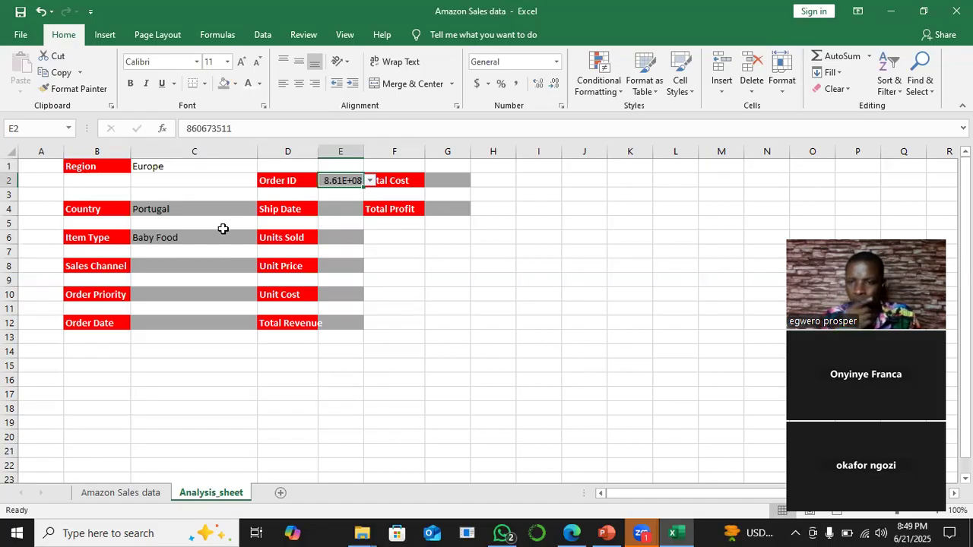
- Copy the full text of the Item Type XLOOKUP formula from cell C6
{"action": "left_click", "coordinate": [158, 236]}
{"action": "left_click", "coordinate": [481, 130]}
{"action": "left_click", "coordinate": [186, 128], "text": "shift"}
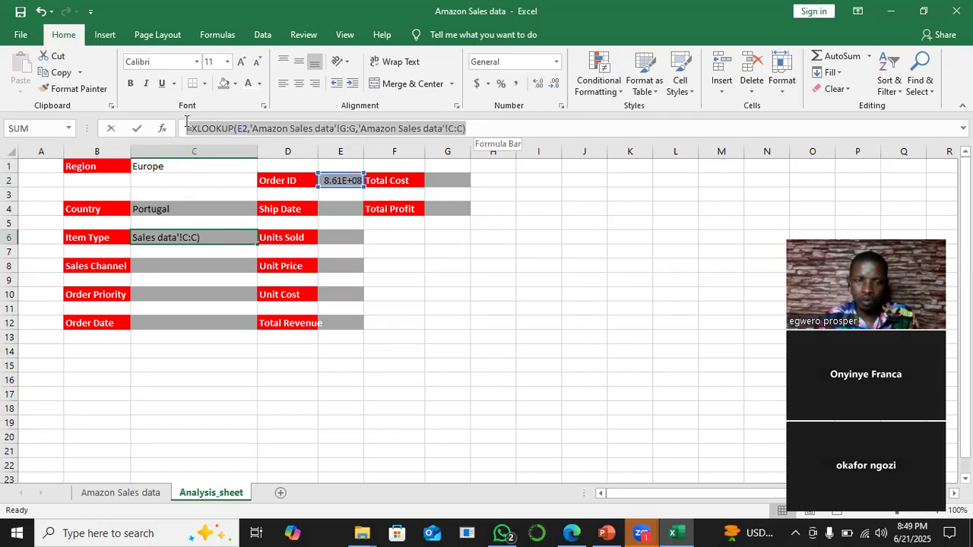
{"action": "right_click", "coordinate": [228, 127]}
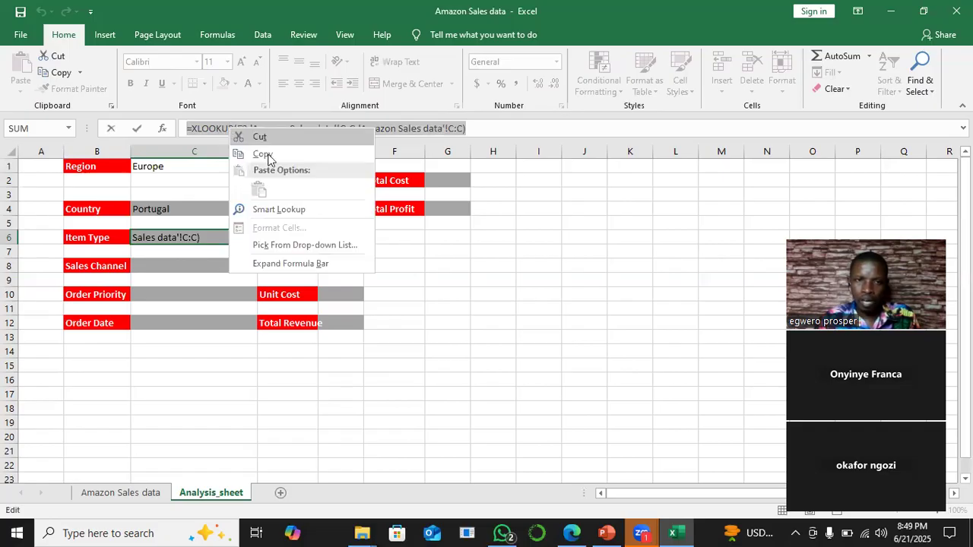
{"action": "type", "text": "c"}
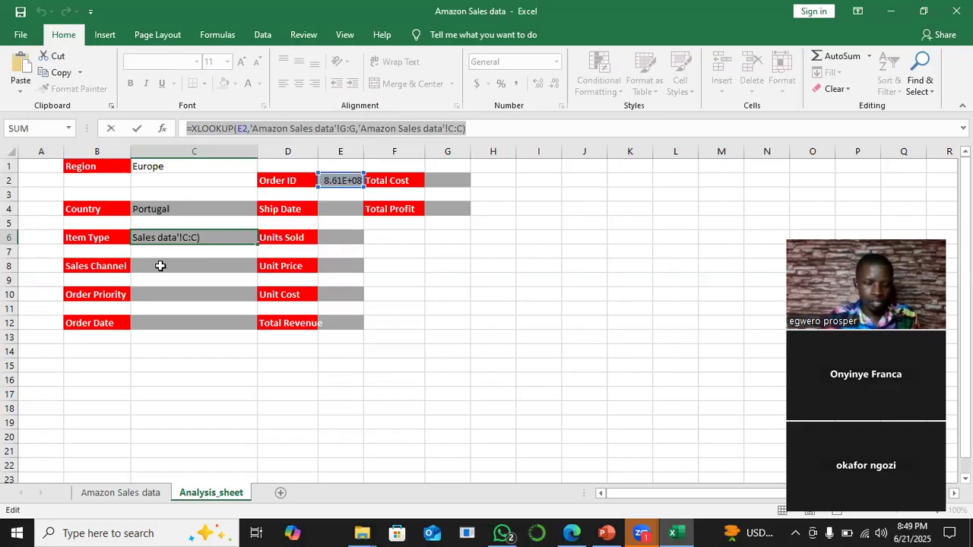
{"action": "type", "text": "="}
{"action": "left_click", "coordinate": [159, 265]}
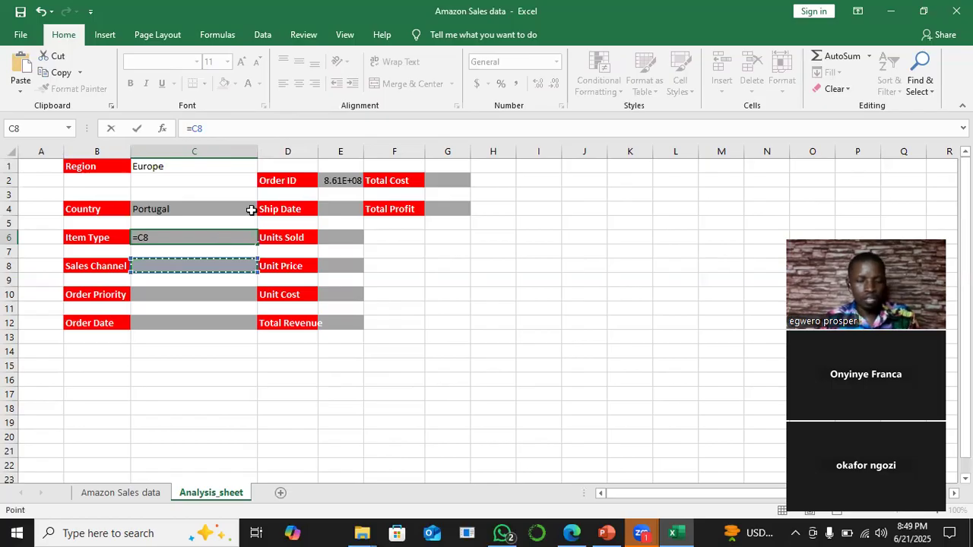
{"action": "key", "text": "Escape"}
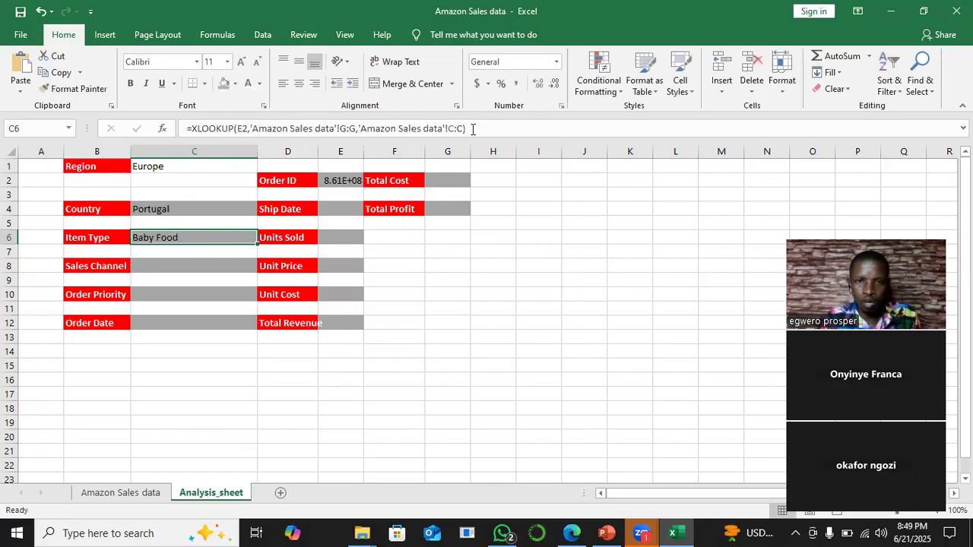
- Copy the C6 formula text unchanged into the Sales Channel, Order Priority and Order Date result cells C8, C10 and C12
{"action": "left_click", "coordinate": [469, 128]}
{"action": "key", "text": "ctrl+a"}
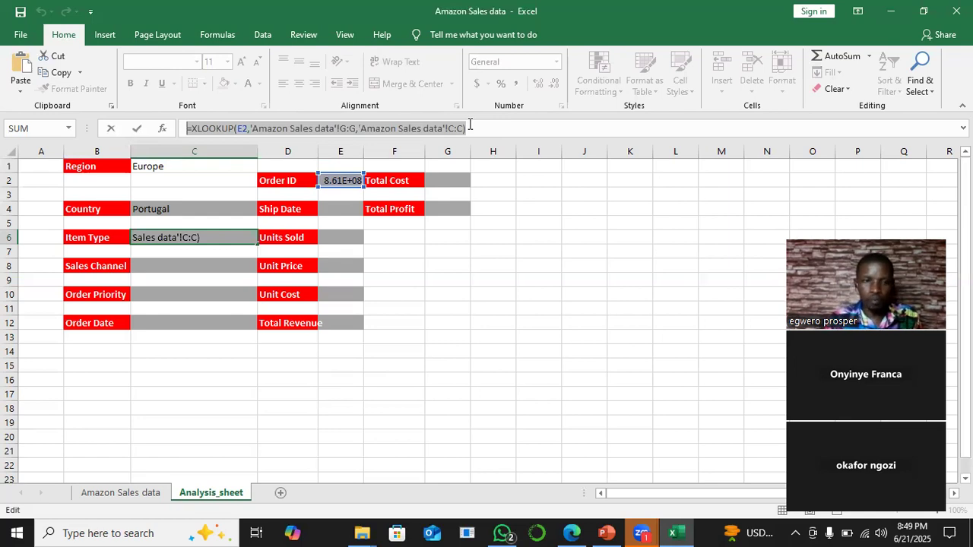
{"action": "key", "text": "Return"}
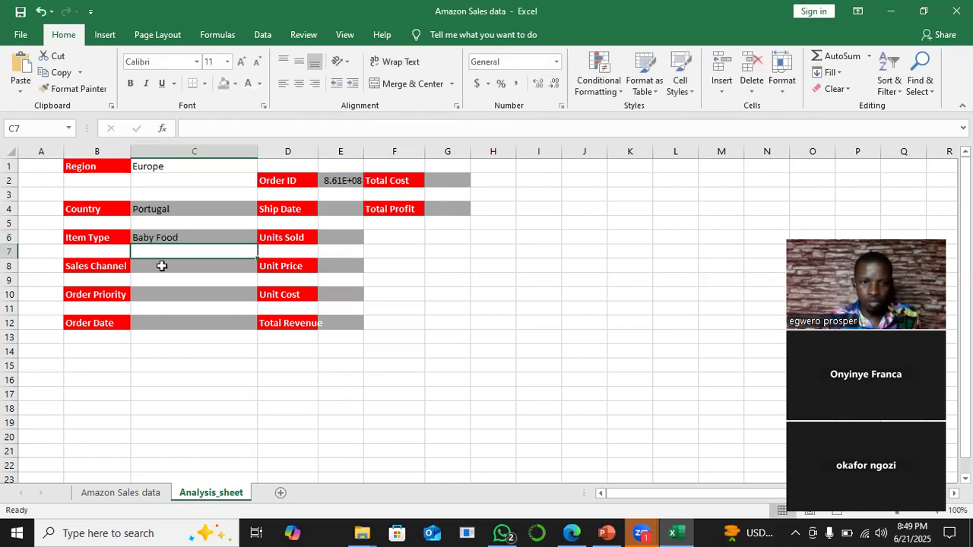
{"action": "left_click", "coordinate": [162, 265]}
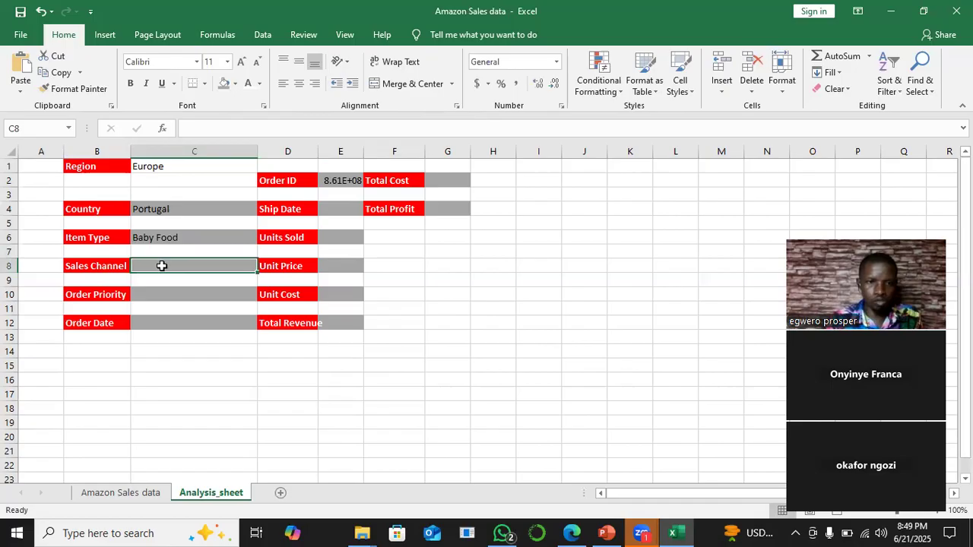
{"action": "key", "text": "ctrl+v"}
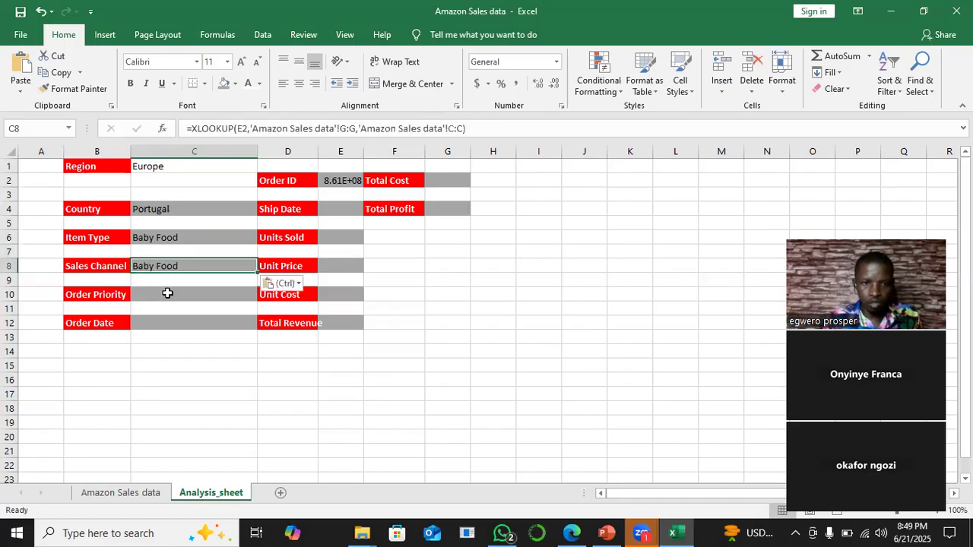
{"action": "left_click", "coordinate": [165, 297]}
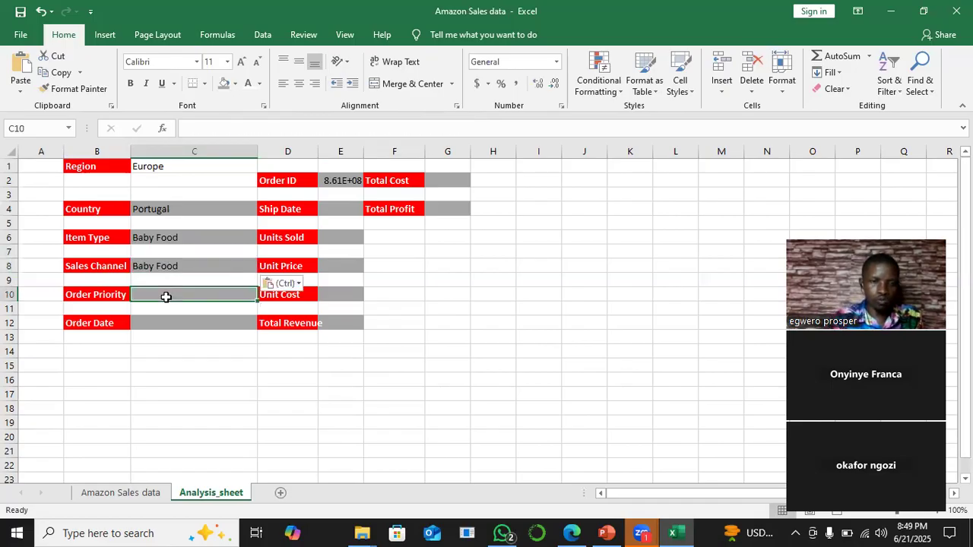
{"action": "key", "text": "ctrl+v"}
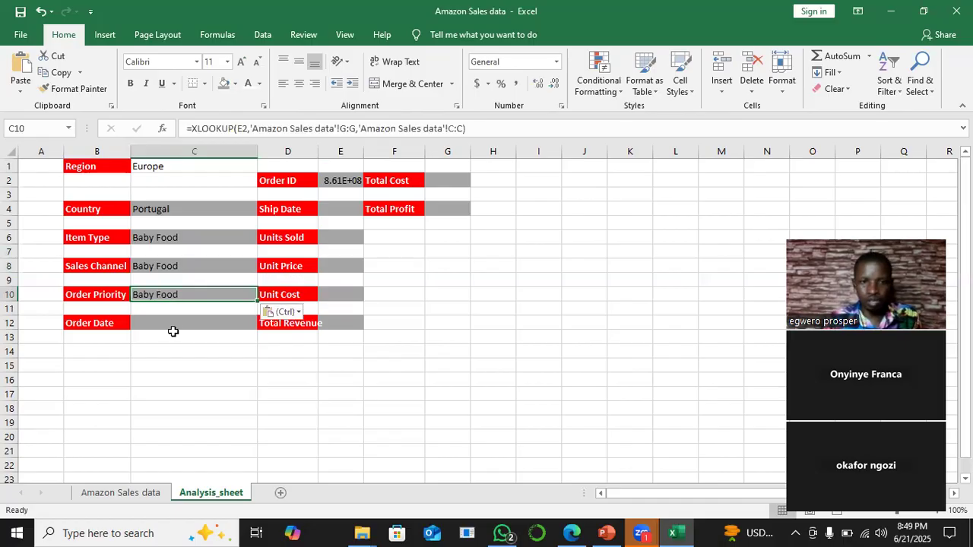
{"action": "left_click", "coordinate": [174, 326]}
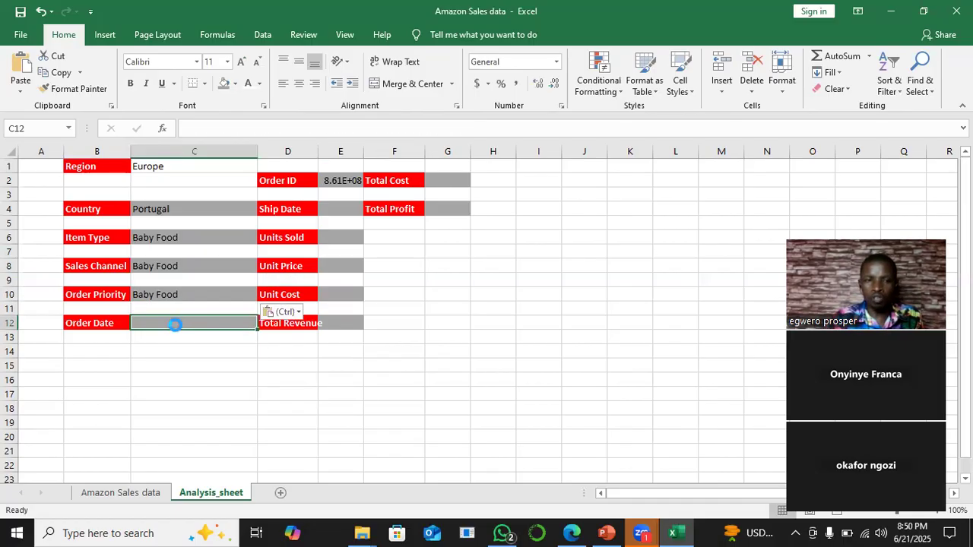
{"action": "key", "text": "ctrl+v"}
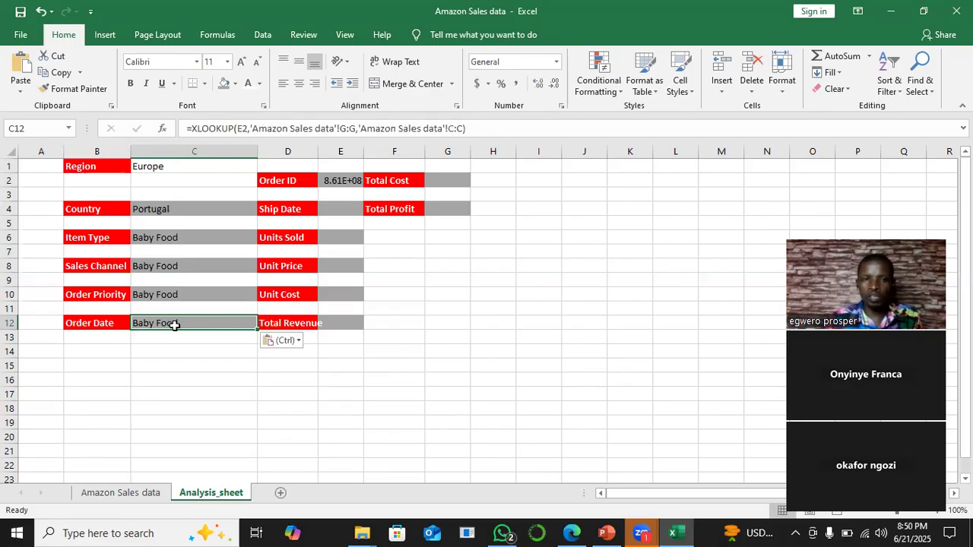
- Paste the same XLOOKUP formula into E4, E6, E8, E10 and E12, from Ship Date down to Total Revenue
{"action": "left_click", "coordinate": [338, 209]}
{"action": "key", "text": "ctrl+v"}
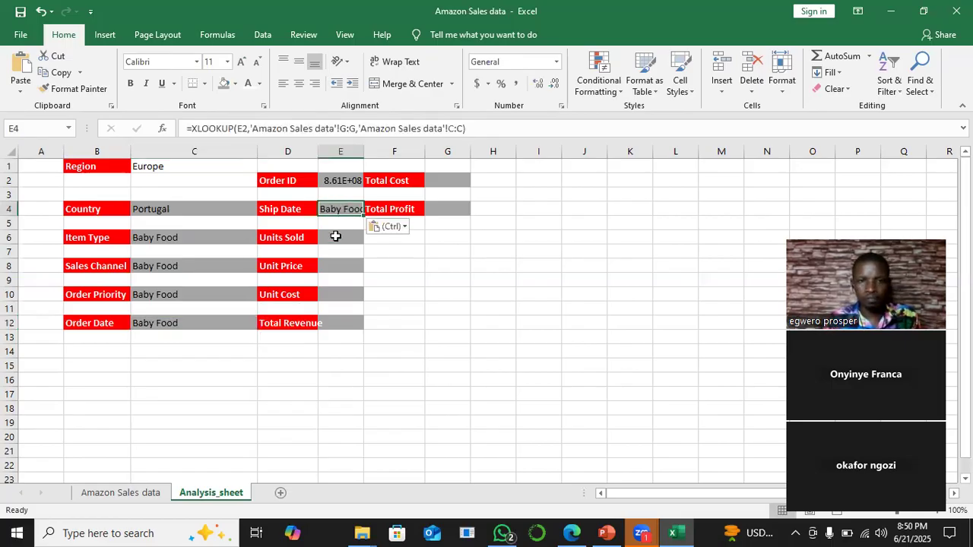
{"action": "left_click", "coordinate": [335, 237]}
{"action": "key", "text": "ctrl+v"}
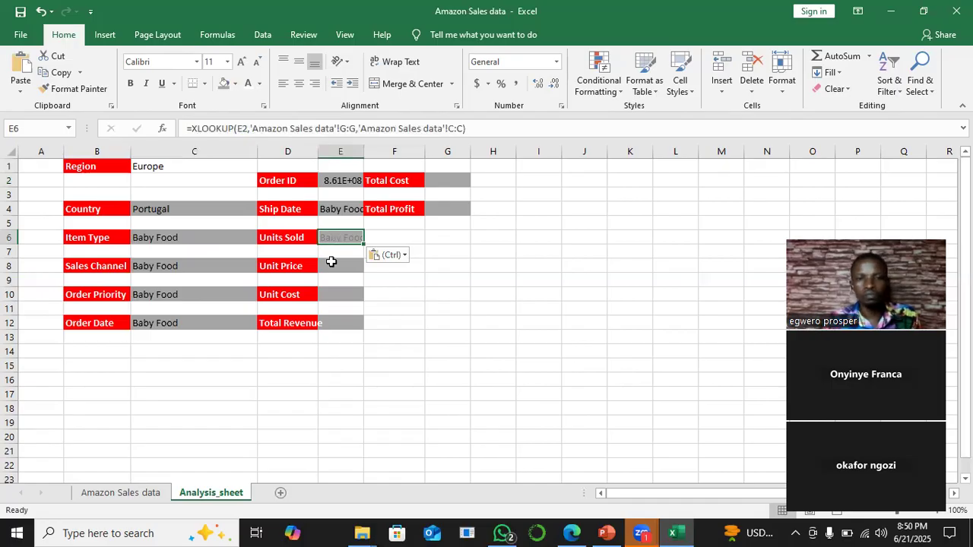
{"action": "left_click", "coordinate": [331, 262]}
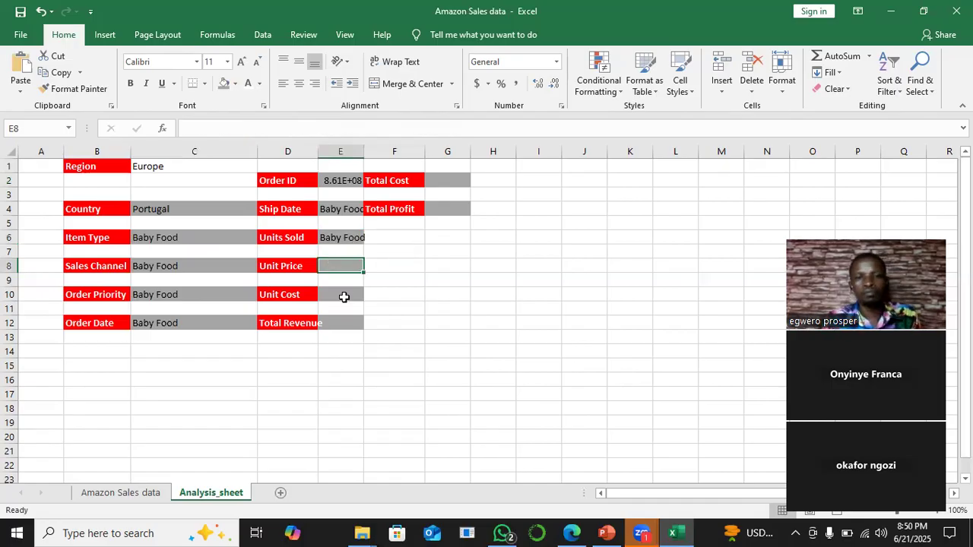
{"action": "key", "text": "ctrl+v"}
{"action": "left_click", "coordinate": [343, 292]}
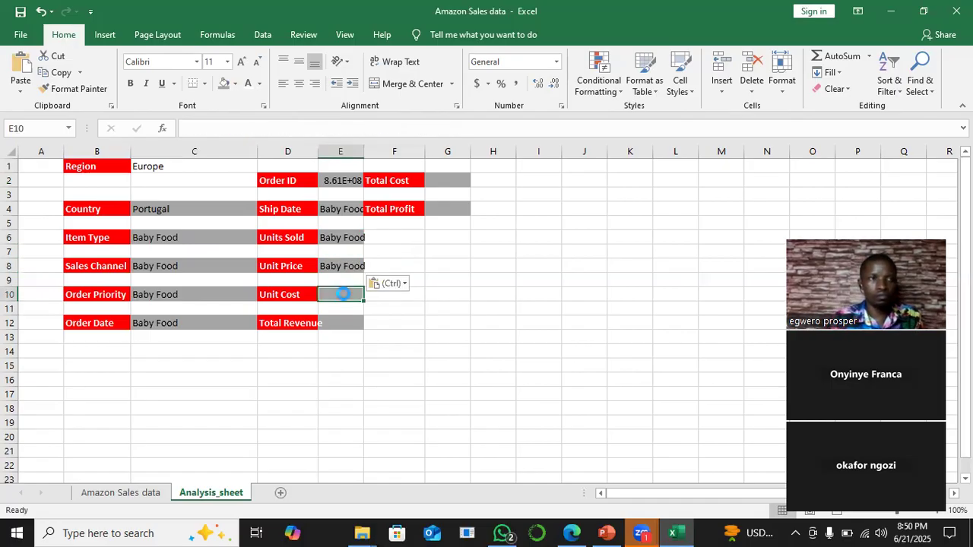
{"action": "key", "text": "ctrl+v"}
{"action": "left_click", "coordinate": [342, 321]}
{"action": "key", "text": "ctrl+v"}
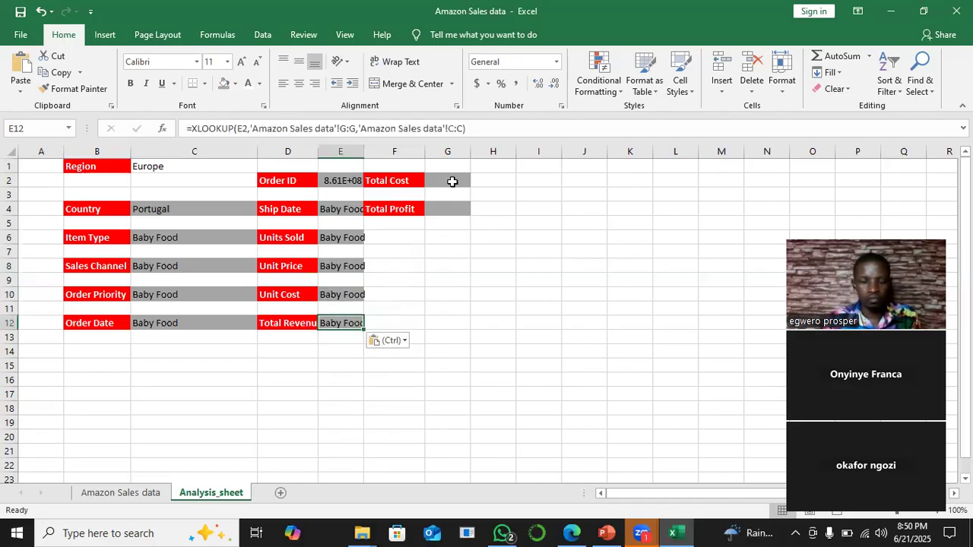
- Paste the same XLOOKUP formula into the Total Cost and Total Profit cells G2 and G4, and review G4's array references
{"action": "left_click", "coordinate": [452, 182]}
{"action": "key", "text": "ctrl+v"}
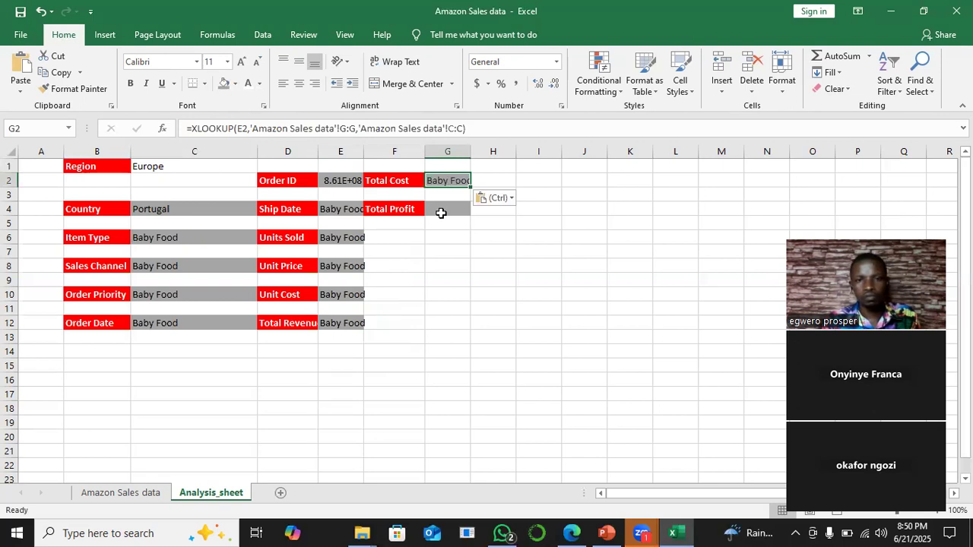
{"action": "left_click", "coordinate": [441, 213]}
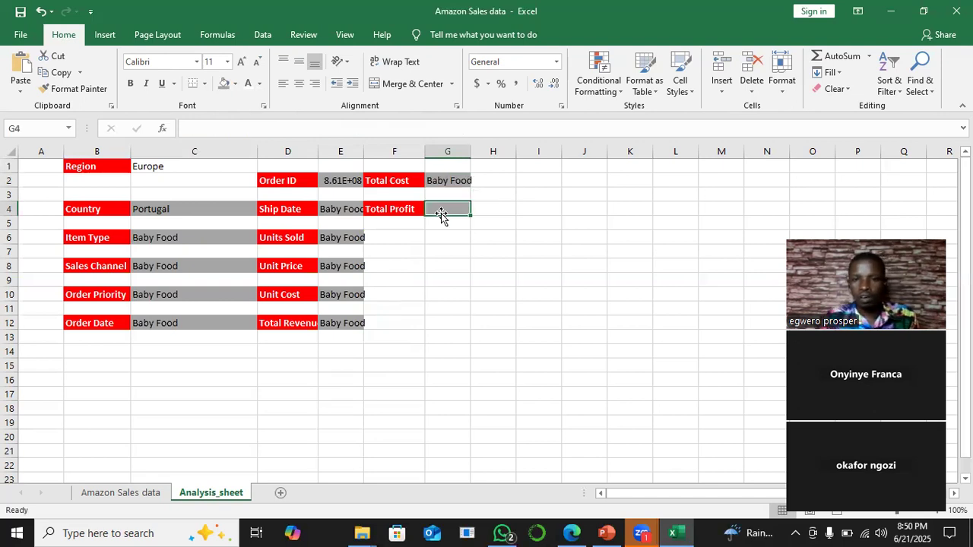
{"action": "key", "text": "ctrl+v"}
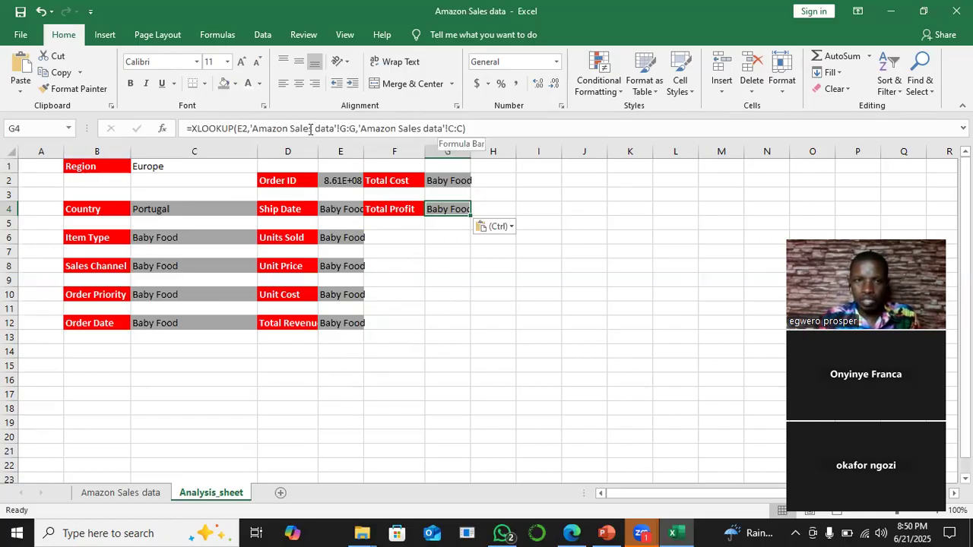
{"action": "left_click_drag", "start_coordinate": [355, 129], "coordinate": [334, 130]}
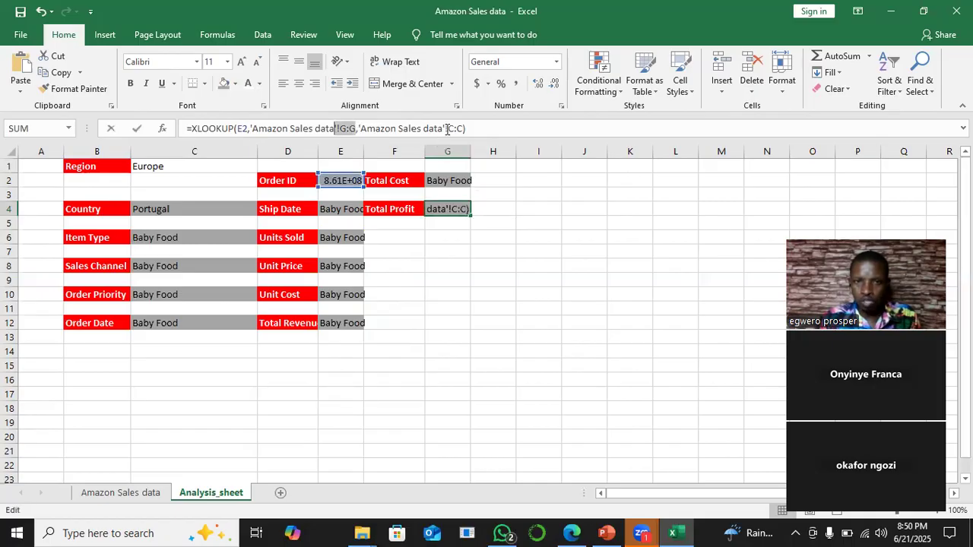
{"action": "left_click_drag", "start_coordinate": [450, 129], "coordinate": [464, 130]}
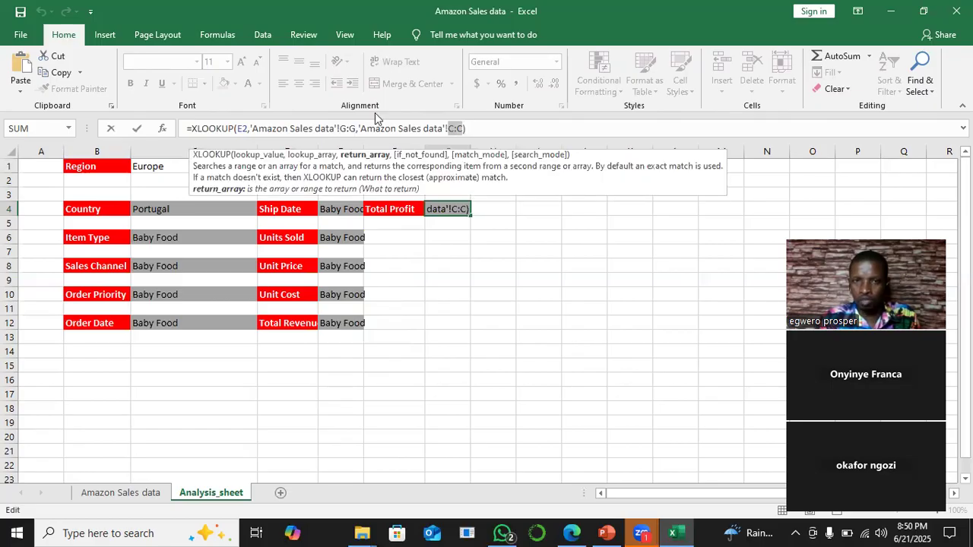
{"action": "left_click", "coordinate": [479, 128]}
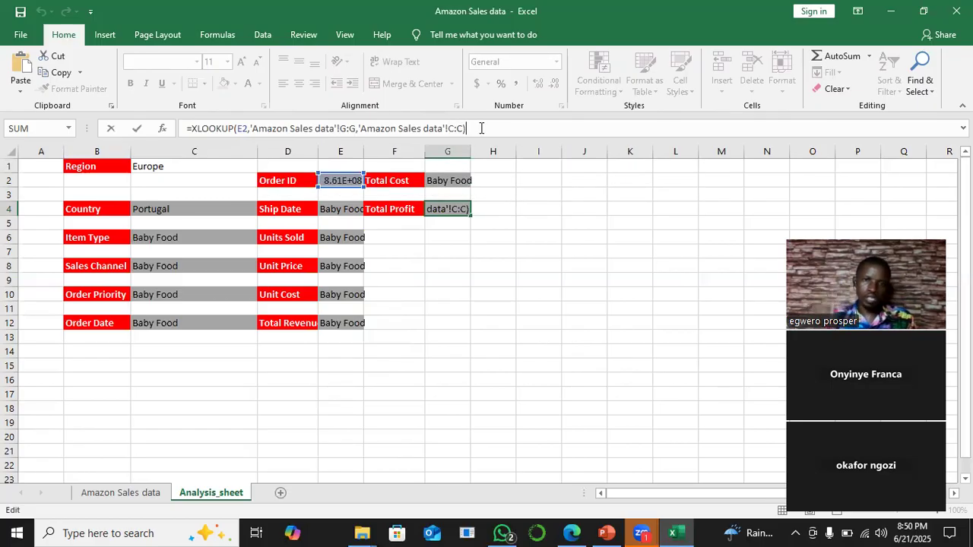
{"action": "key", "text": "Return"}
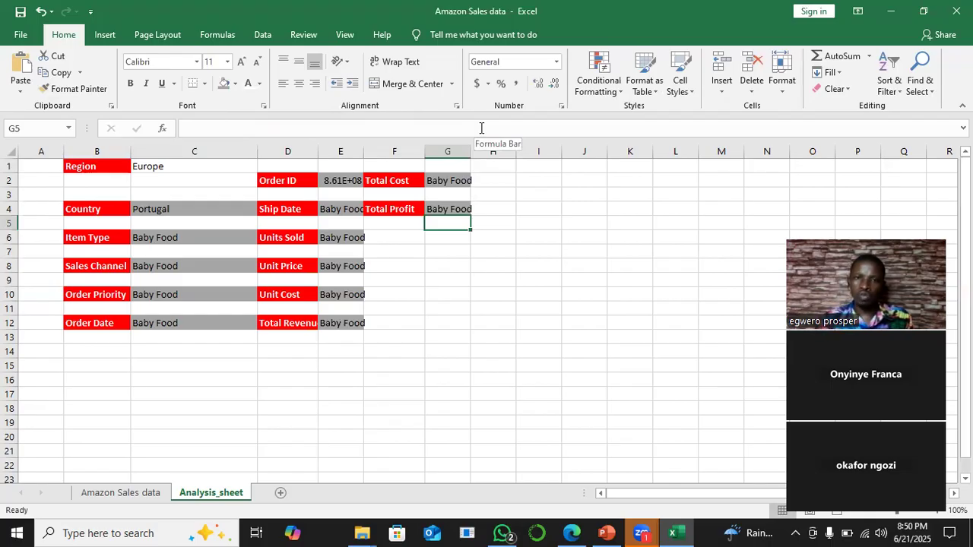
{"action": "left_click", "coordinate": [329, 180]}
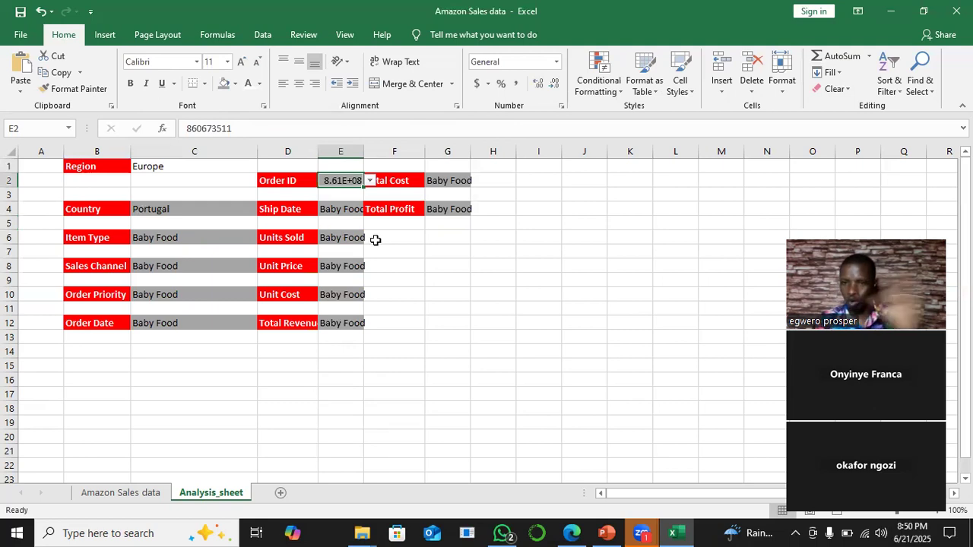
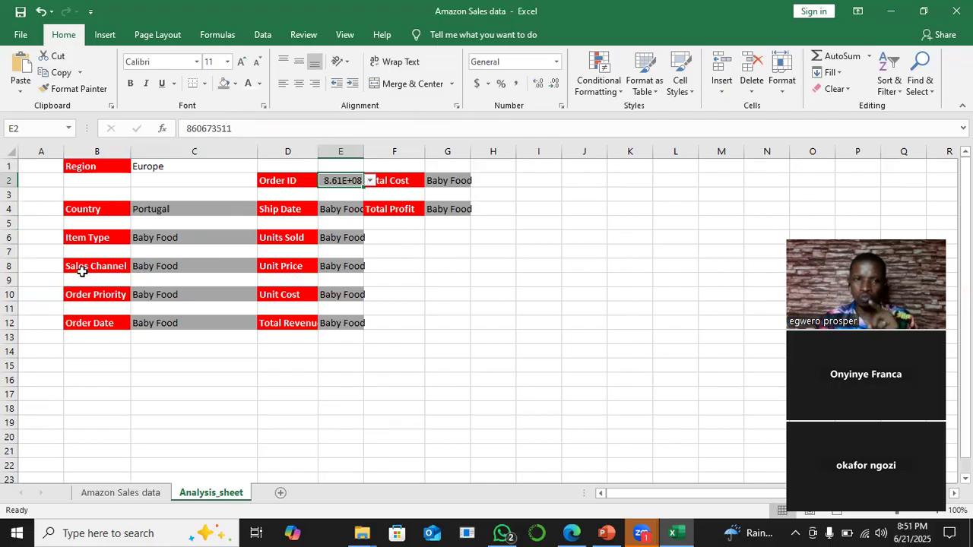
- Auto-fit the Sales Channel column D on the Amazon Sales data sheet to show its full header
{"action": "left_click", "coordinate": [133, 495]}
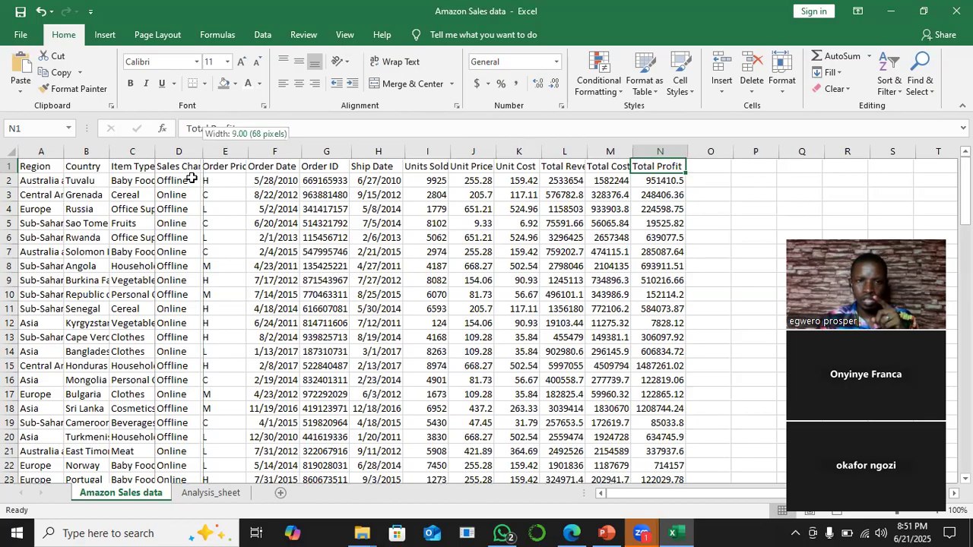
{"action": "double_click", "coordinate": [201, 151]}
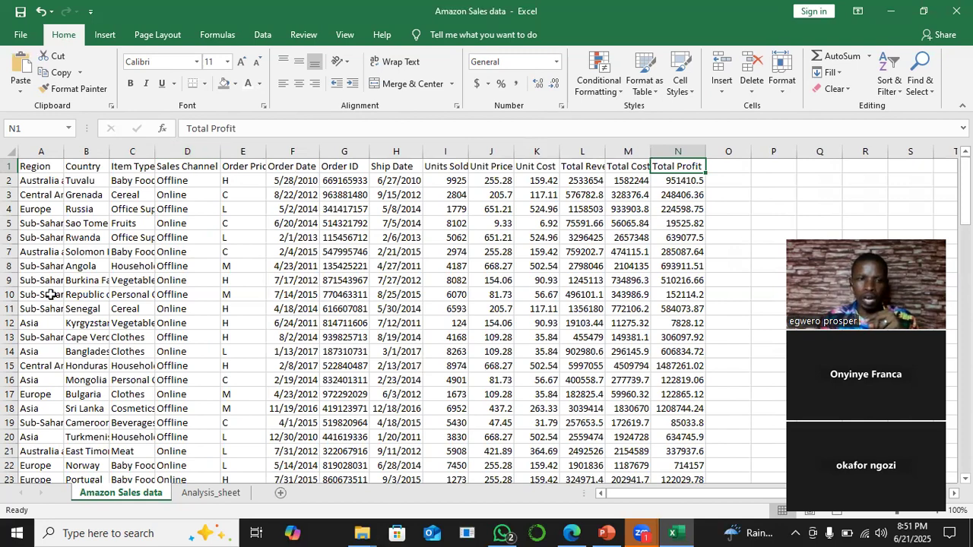
{"action": "key", "text": "ctrl+Page_Down"}
- Change the return array of the Sales Channel formula in Analysis_sheet cell C8 to D:D
{"action": "left_click", "coordinate": [173, 266]}
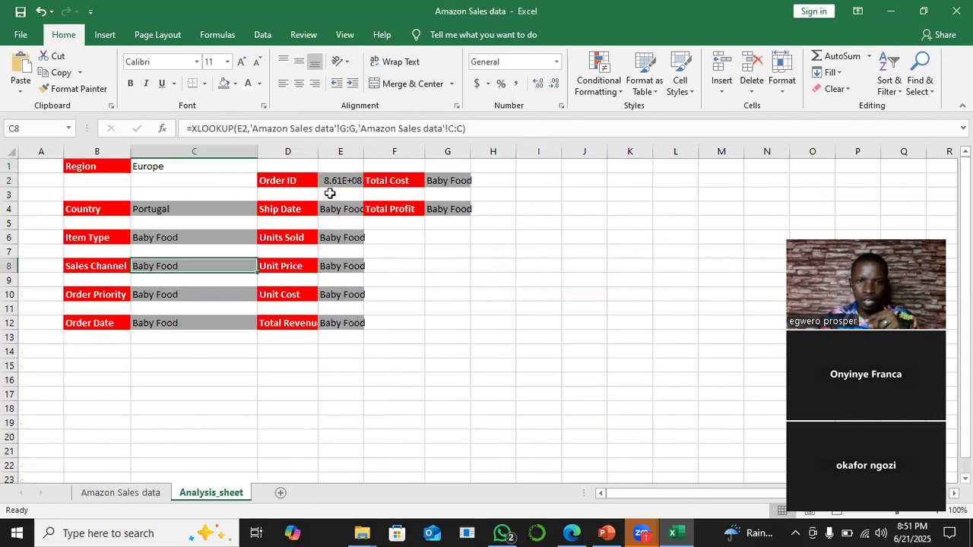
{"action": "left_click", "coordinate": [451, 128]}
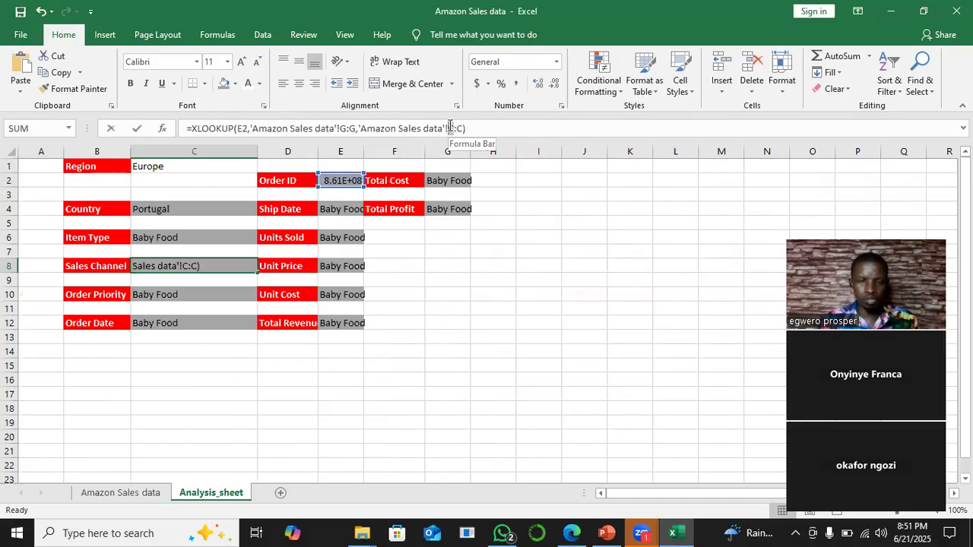
{"action": "type", "text": "d"}
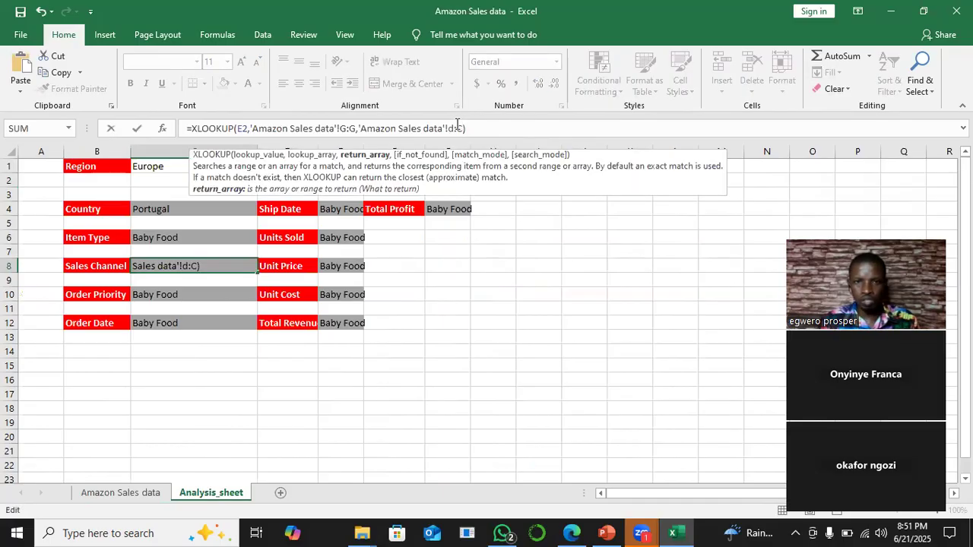
{"action": "left_click_drag", "start_coordinate": [462, 126], "coordinate": [457, 123]}
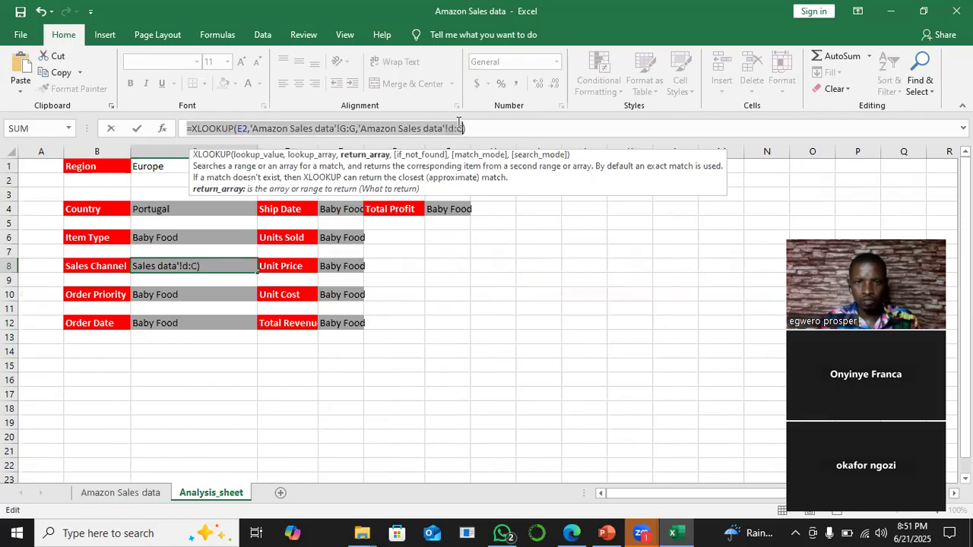
{"action": "left_click", "coordinate": [454, 124]}
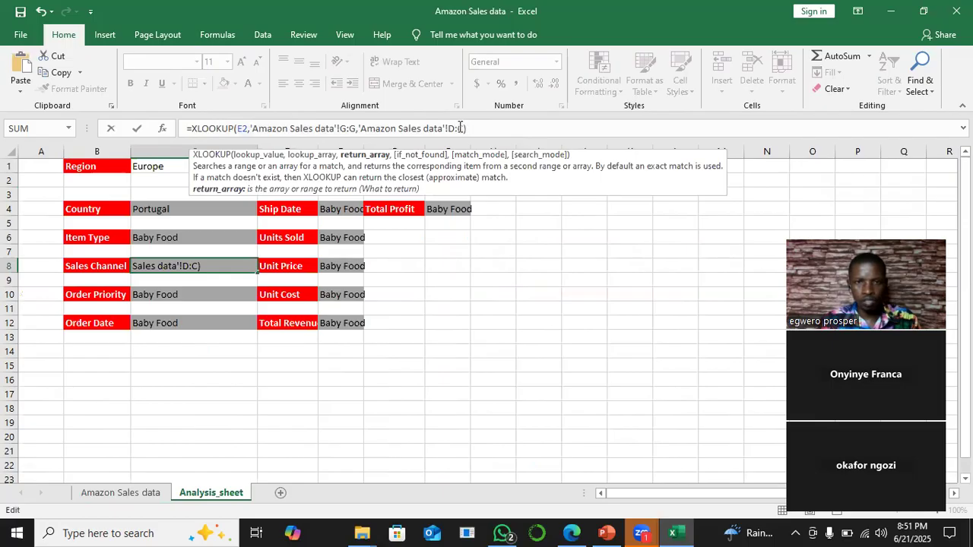
{"action": "key", "text": "shift+Home"}
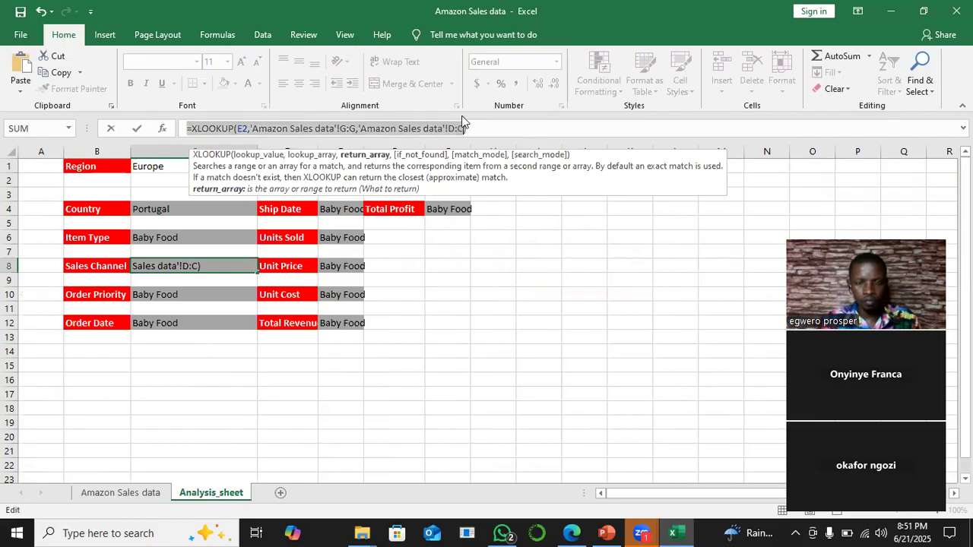
{"action": "left_click", "coordinate": [462, 122]}
{"action": "key", "text": "BackSpace"}
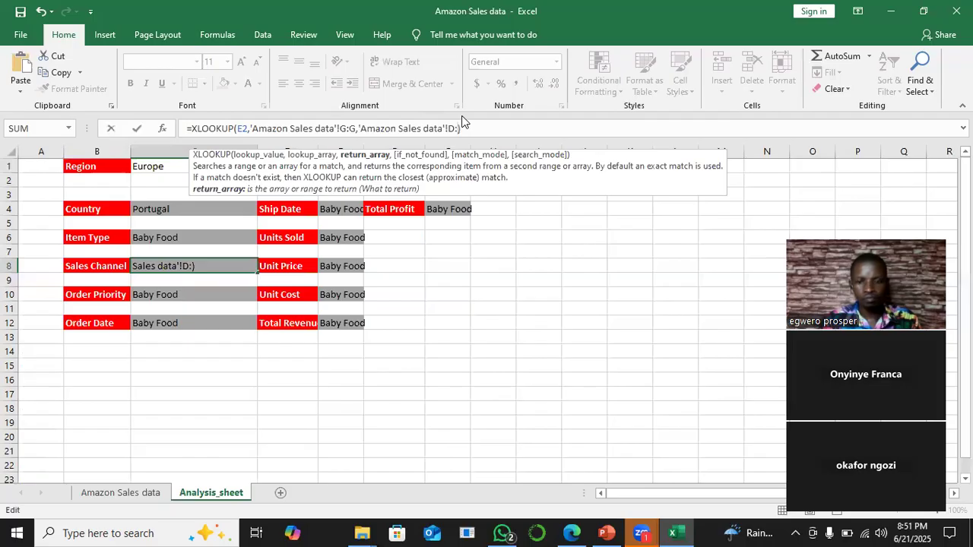
{"action": "type", "text": "D"}
{"action": "key", "text": "Return"}
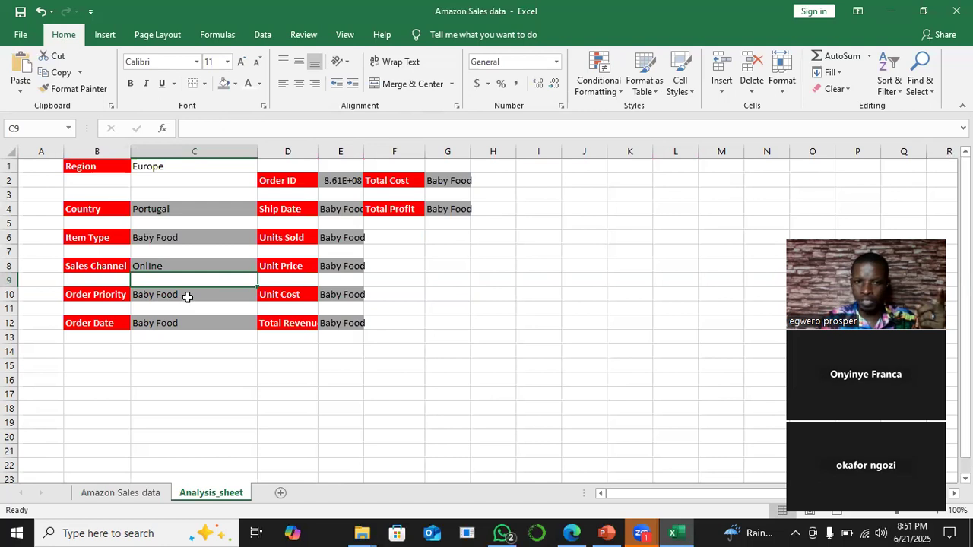
- Auto-fit the Order Priority column E on the Amazon Sales data sheet and return to Analysis_sheet
{"action": "left_click", "coordinate": [122, 492]}
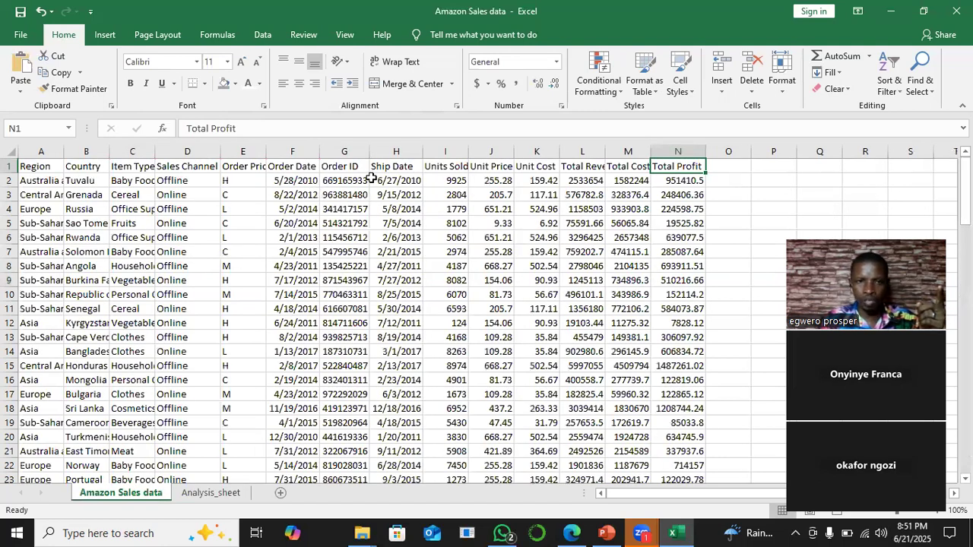
{"action": "double_click", "coordinate": [267, 152]}
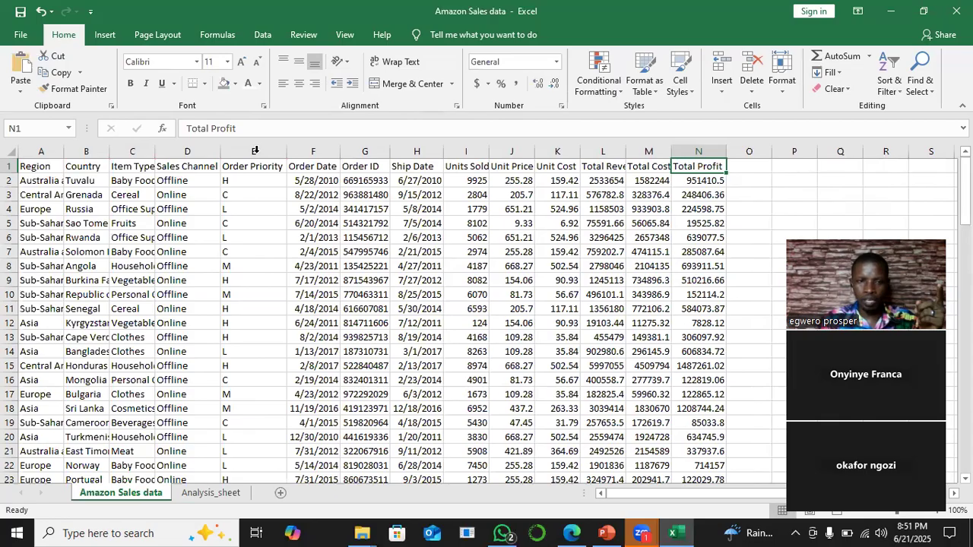
{"action": "left_click", "coordinate": [210, 492]}
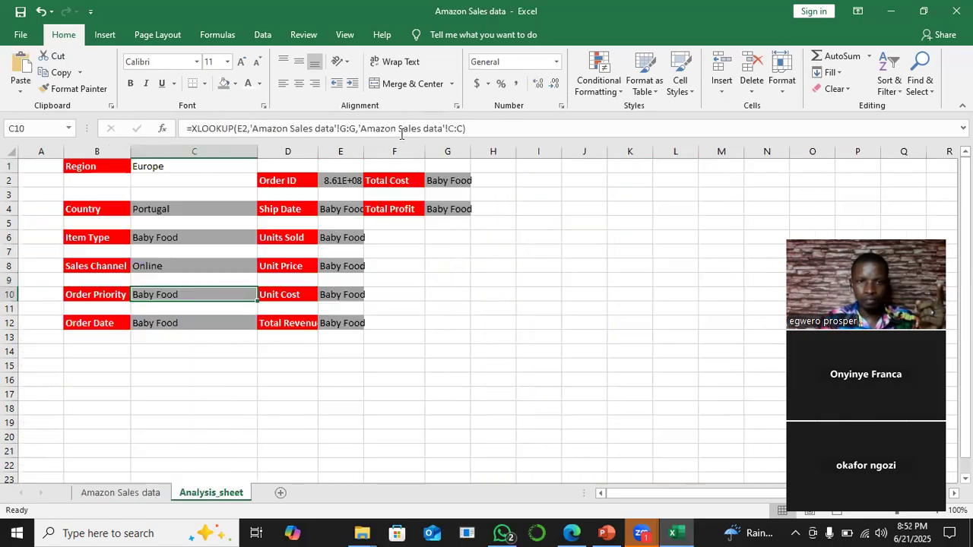
- Change the return array of the Order Priority formula in Analysis_sheet cell C10 to E:E
{"action": "left_click", "coordinate": [456, 128]}
{"action": "key", "text": "BackSpace"}
{"action": "type", "text": "E"}
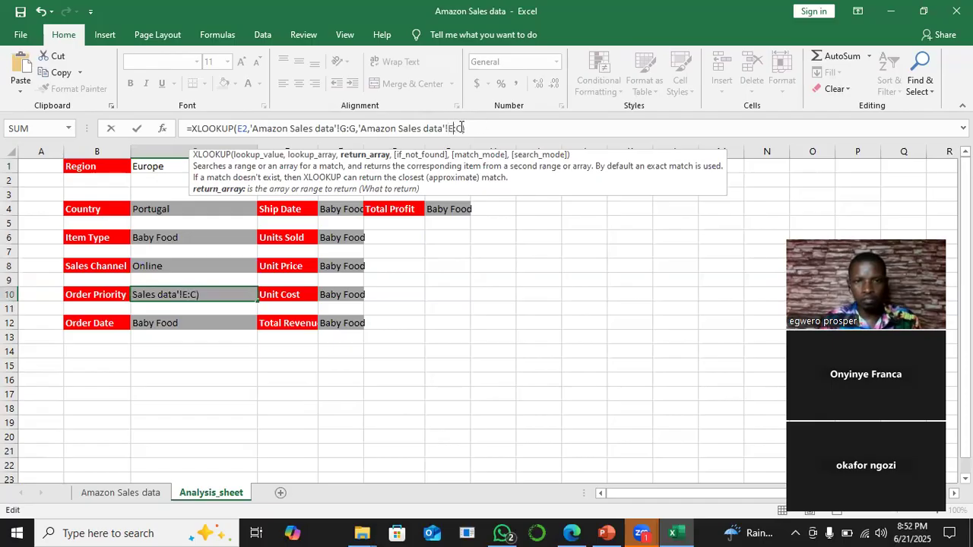
{"action": "key", "text": "BackSpace"}
{"action": "type", "text": "E"}
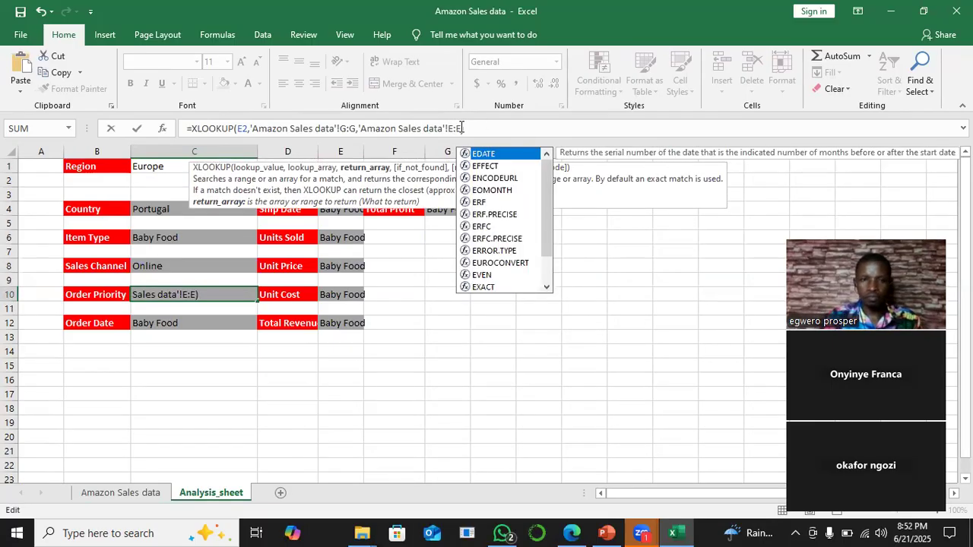
{"action": "key", "text": "Return"}
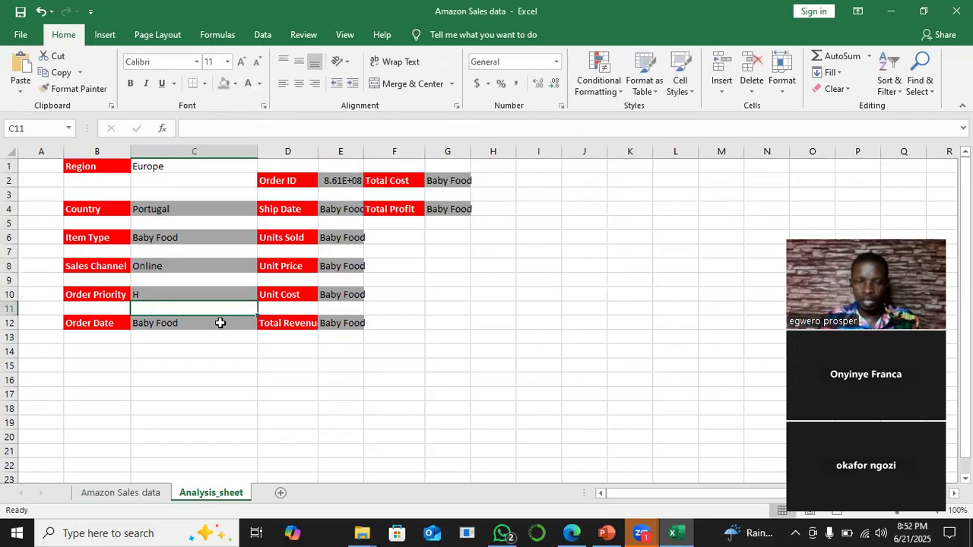
- Check the Order Date column on the Amazon Sales data sheet and change the return array of the formula in C12 to F:F
{"action": "left_click", "coordinate": [217, 323]}
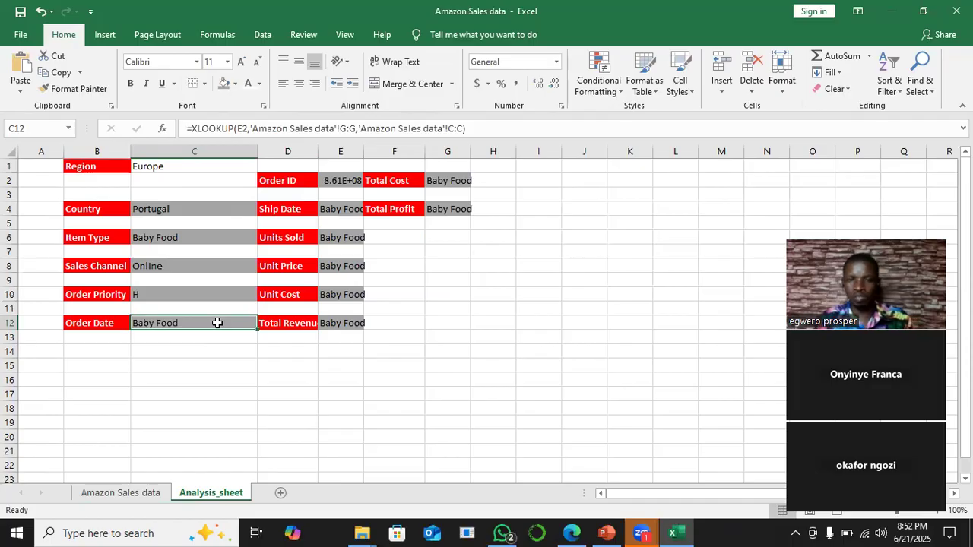
{"action": "left_click", "coordinate": [121, 493]}
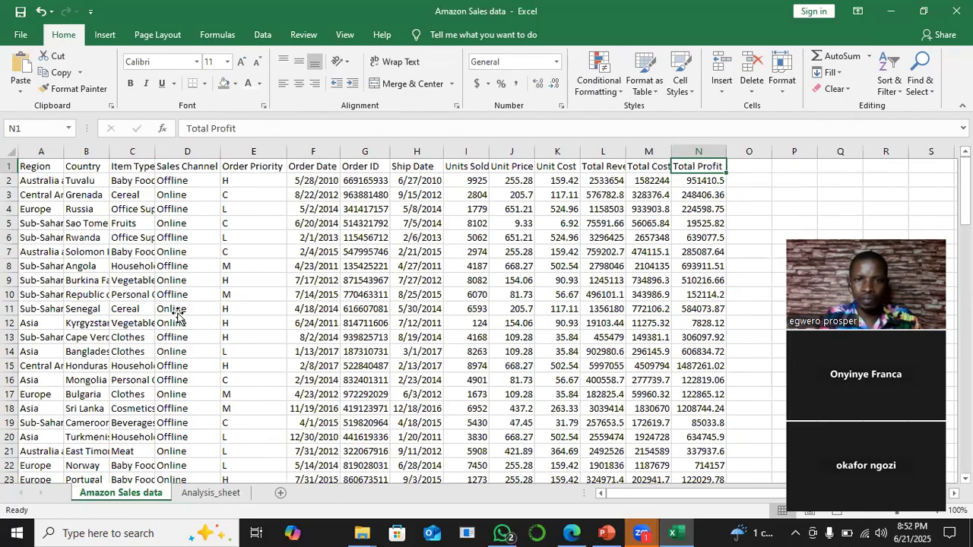
{"action": "key", "text": "ctrl+Page_Down"}
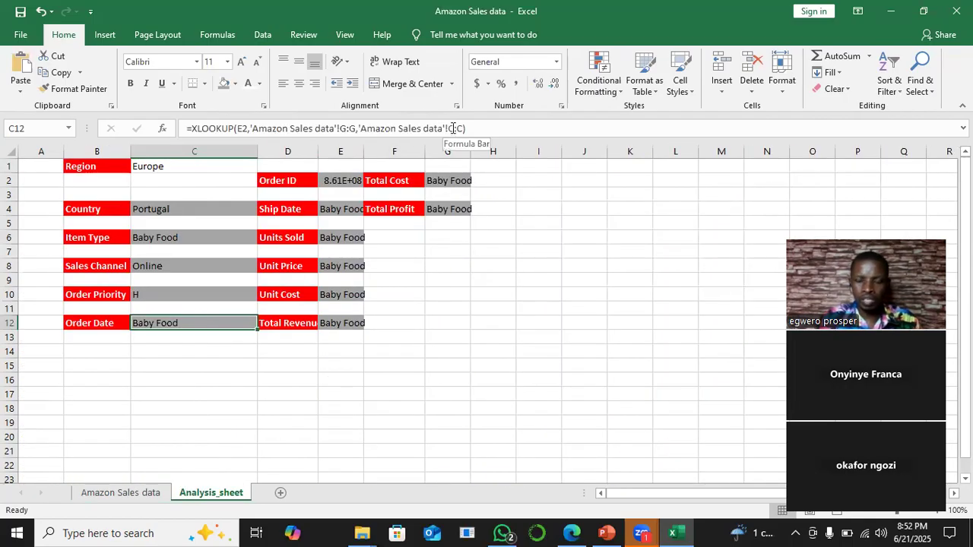
{"action": "left_click", "coordinate": [453, 128]}
{"action": "key", "text": "Delete"}
{"action": "type", "text": "F"}
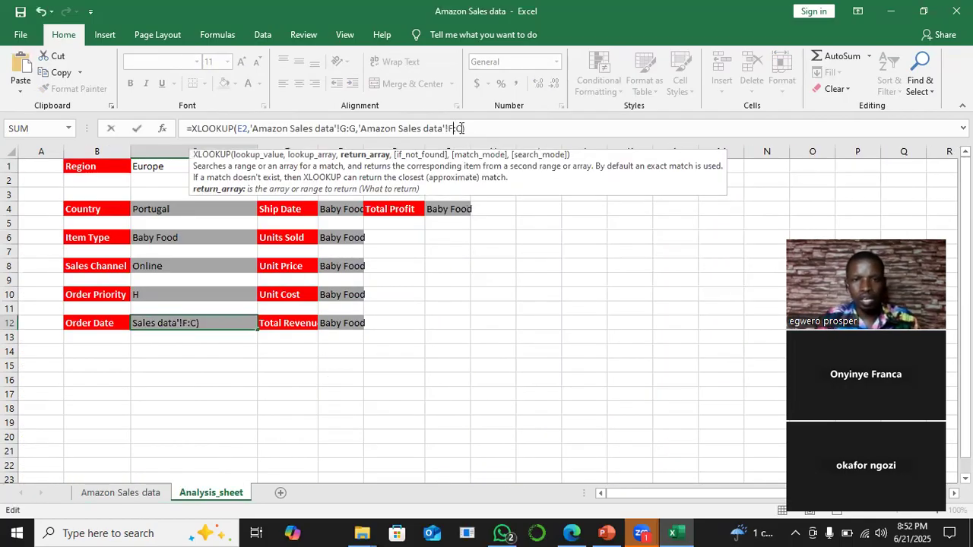
{"action": "key", "text": "BackSpace"}
{"action": "type", "text": "F"}
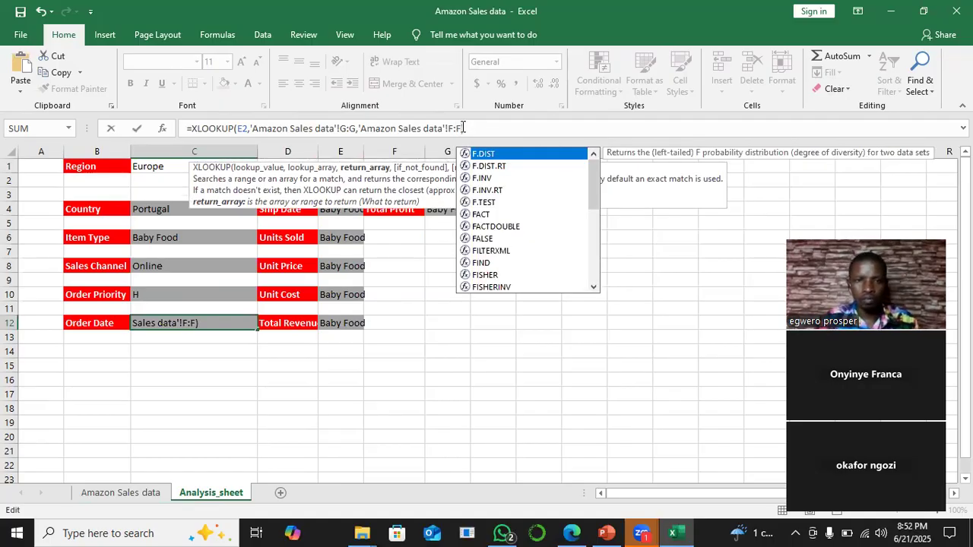
{"action": "key", "text": "Return"}
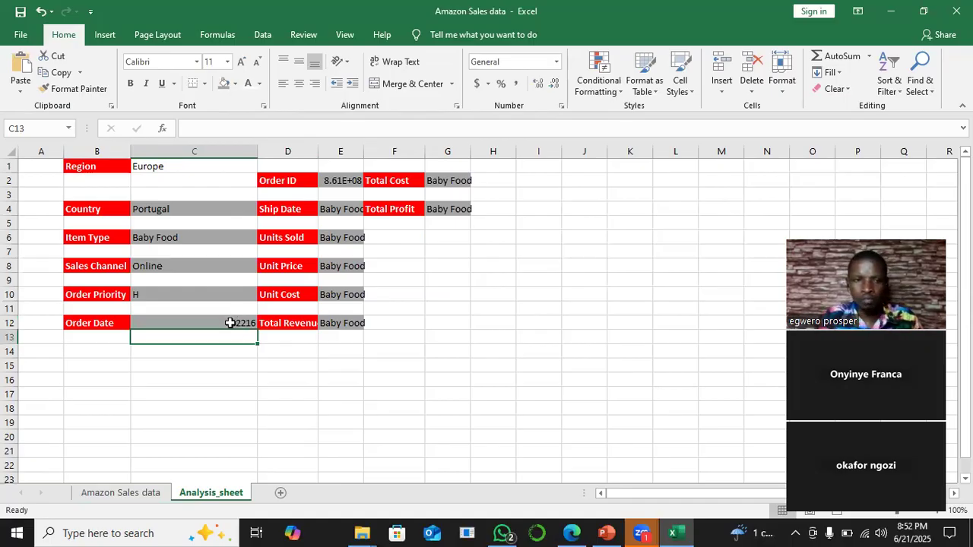
- Format the Order Date cell C12 as a Date with the *3/14/2012 type
{"action": "left_click", "coordinate": [230, 323]}
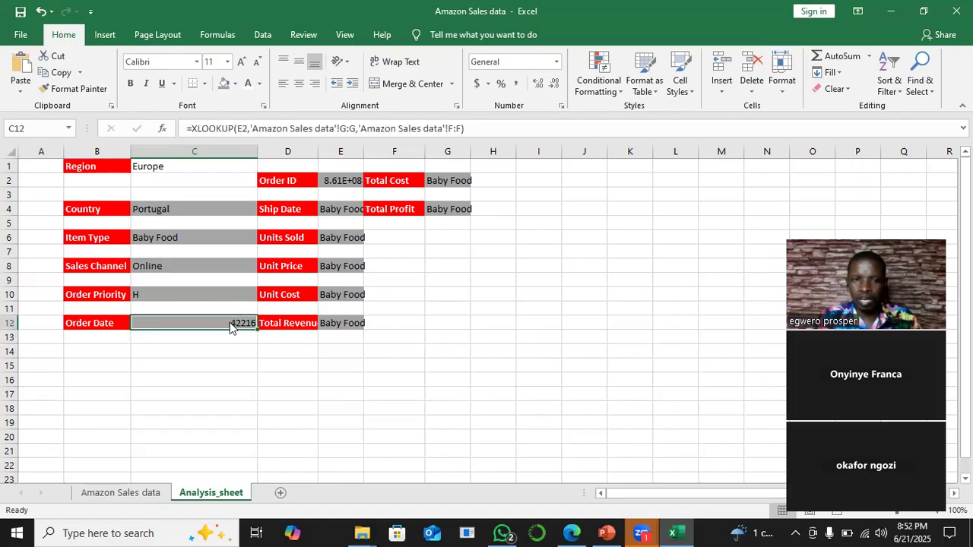
{"action": "right_click", "coordinate": [235, 323]}
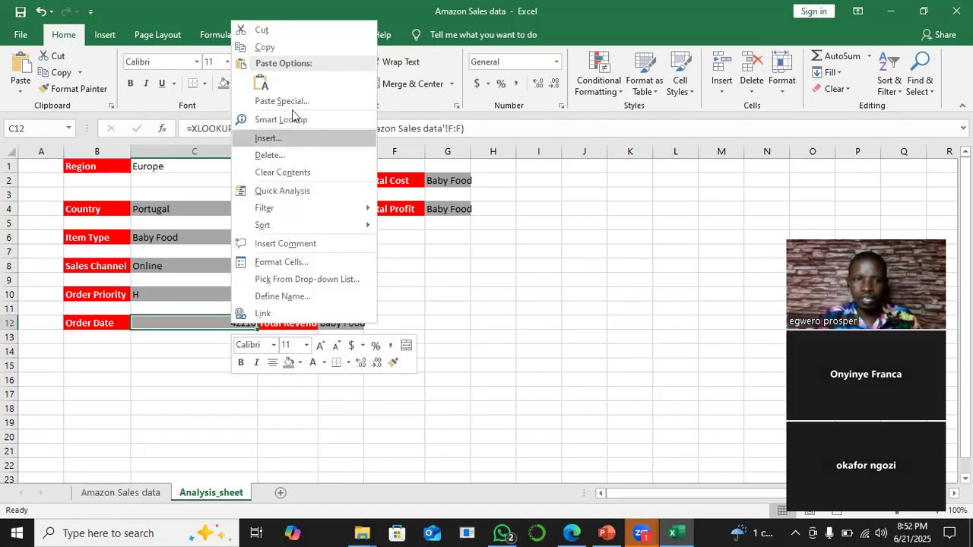
{"action": "left_click", "coordinate": [280, 261]}
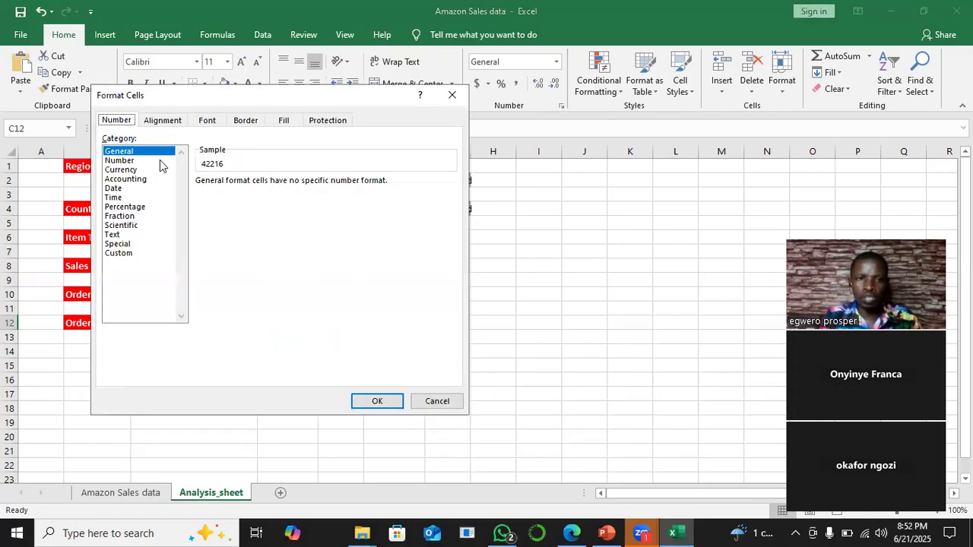
{"action": "left_click", "coordinate": [115, 189]}
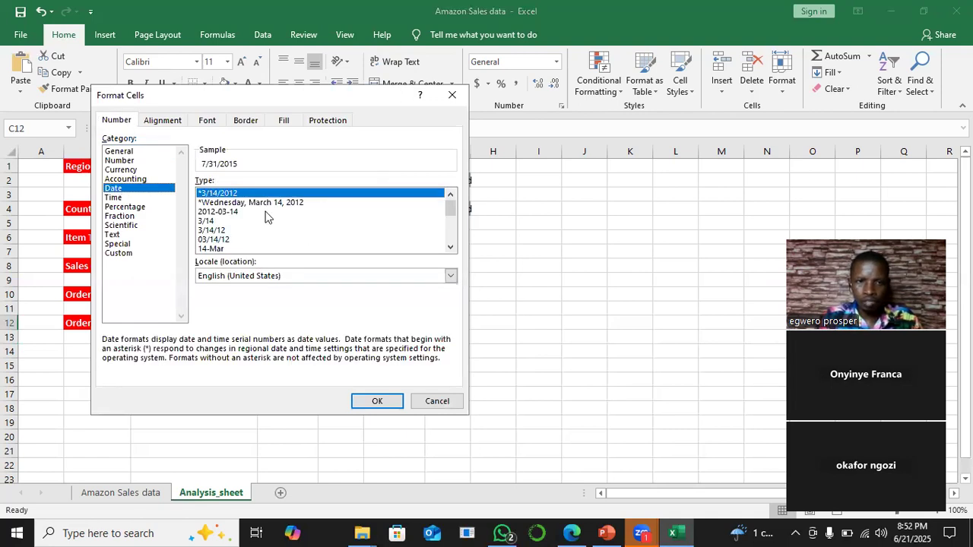
{"action": "left_click", "coordinate": [374, 402]}
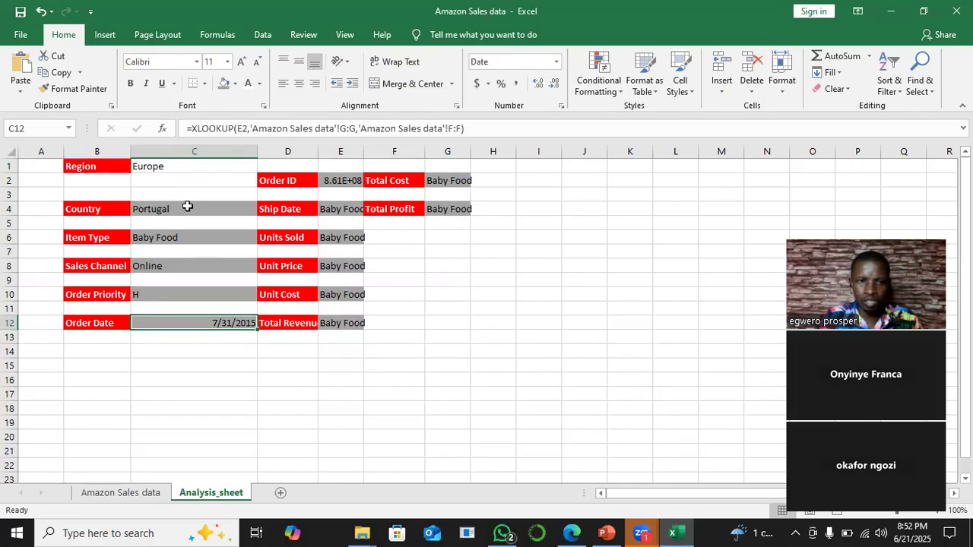
- Left-align the contents of cells C1 through C12 on Analysis_sheet
{"action": "left_click_drag", "start_coordinate": [193, 166], "coordinate": [193, 257]}
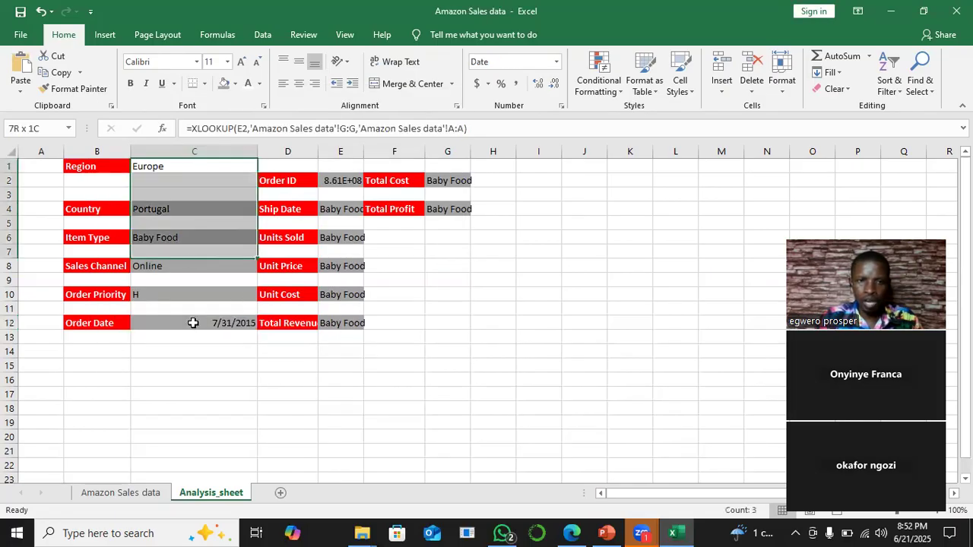
{"action": "left_click_drag", "start_coordinate": [193, 323], "coordinate": [193, 323]}
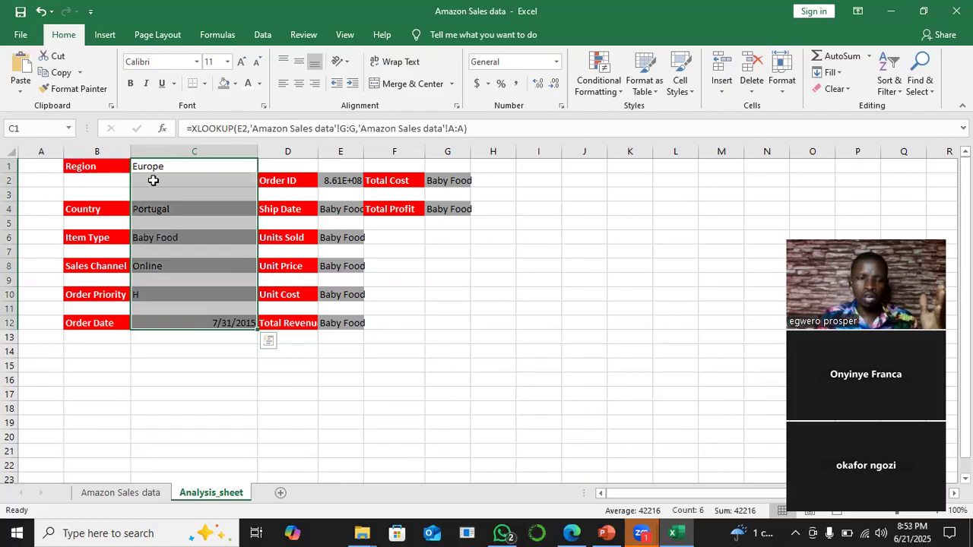
{"action": "left_click", "coordinate": [283, 85]}
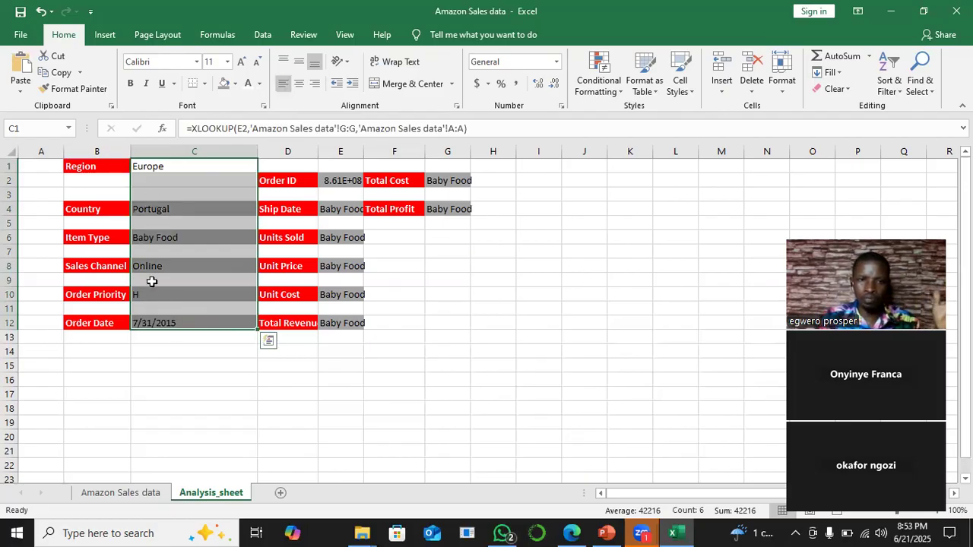
{"action": "left_click", "coordinate": [201, 363]}
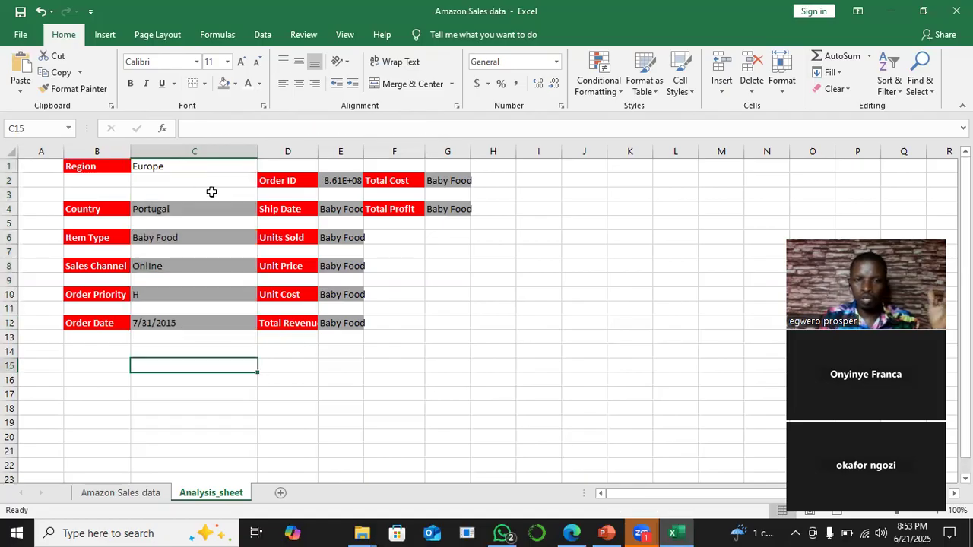
- Check the Ship Date column on the Amazon Sales data sheet and change the return array of the formula in E4 to H:H
{"action": "left_click", "coordinate": [338, 210]}
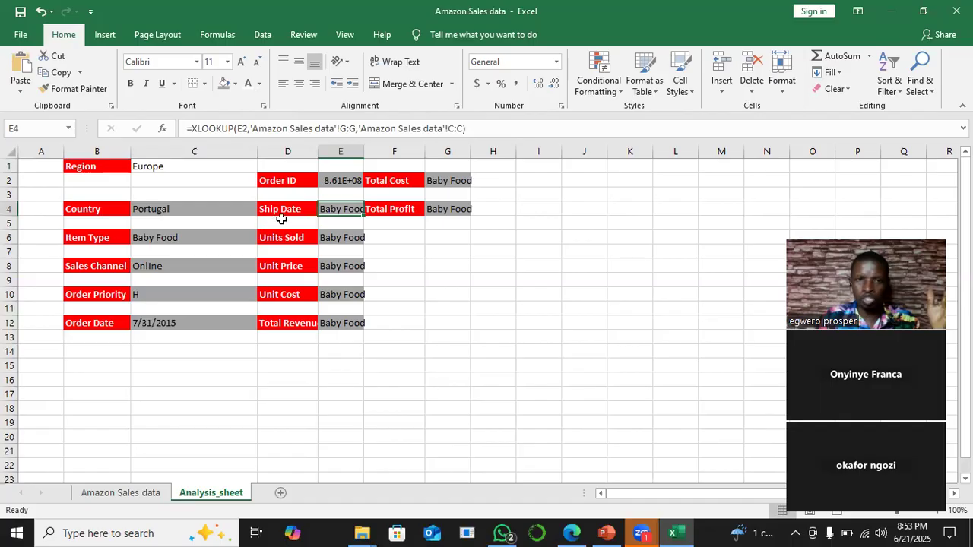
{"action": "left_click", "coordinate": [148, 494]}
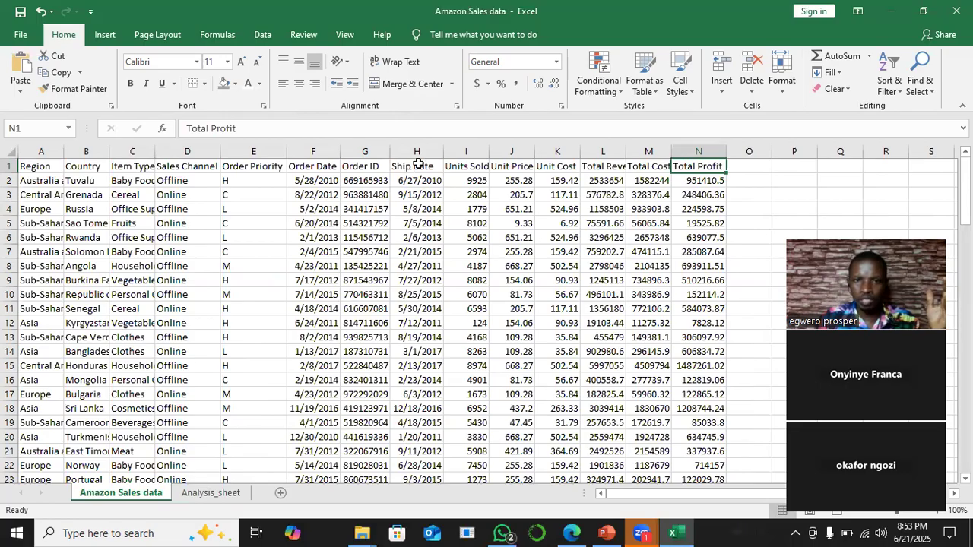
{"action": "left_click", "coordinate": [227, 493]}
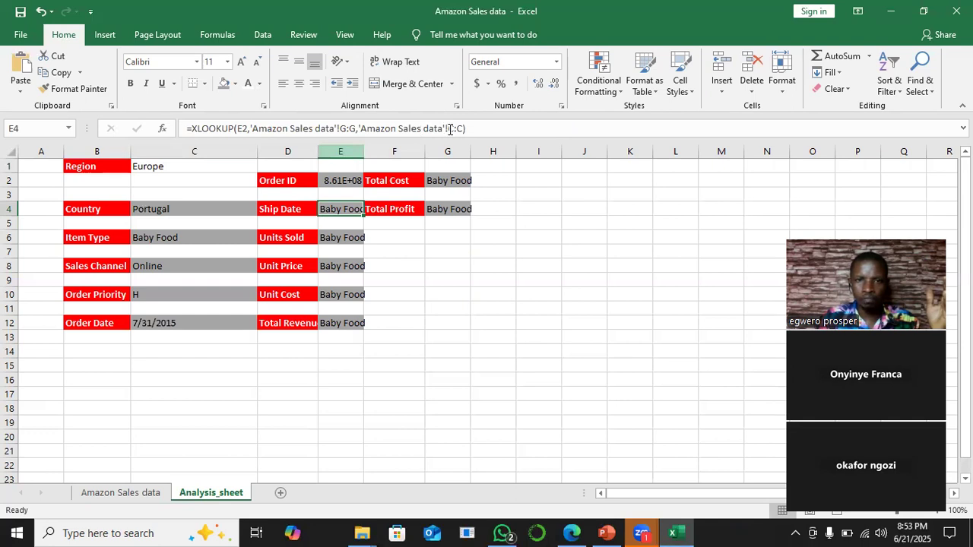
{"action": "left_click", "coordinate": [448, 125]}
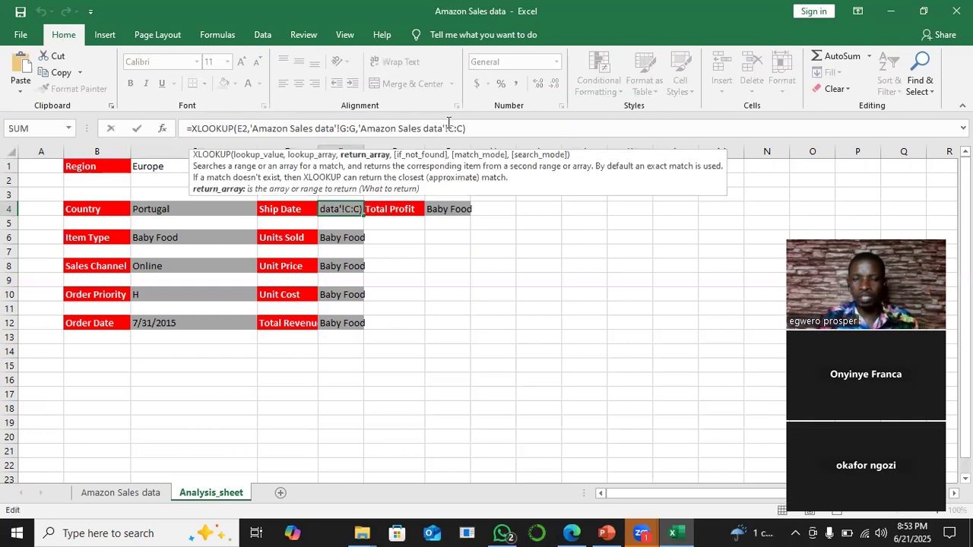
{"action": "key", "text": "BackSpace"}
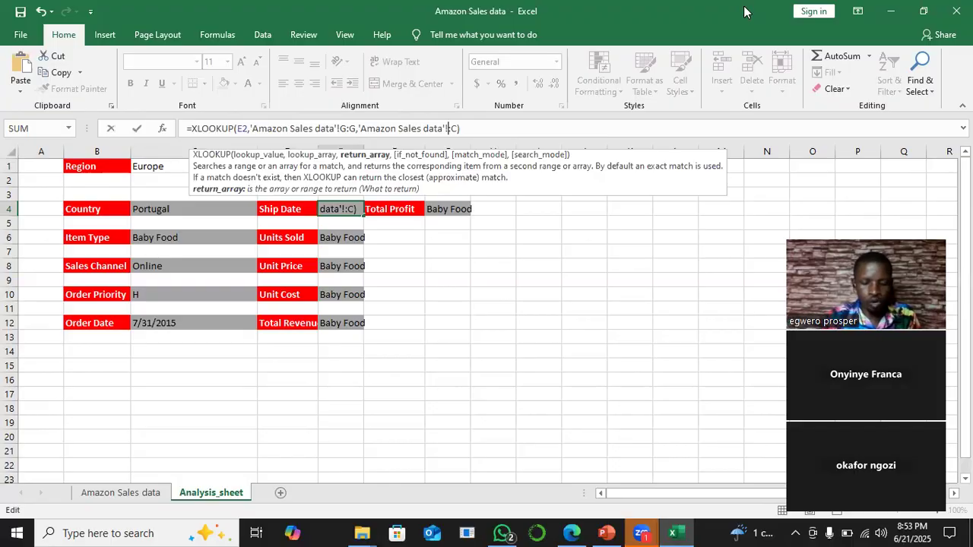
{"action": "type", "text": "H"}
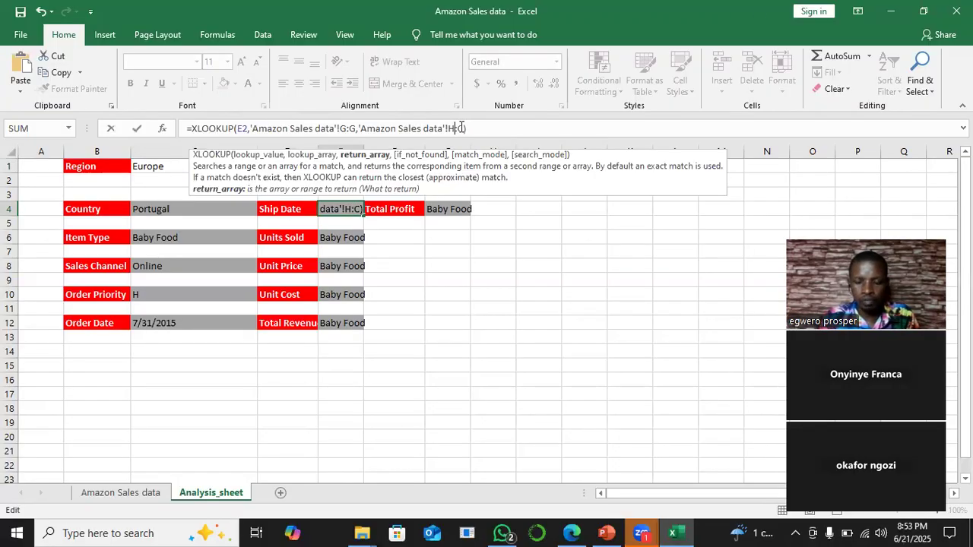
{"action": "key", "text": "BackSpace"}
{"action": "type", "text": "H"}
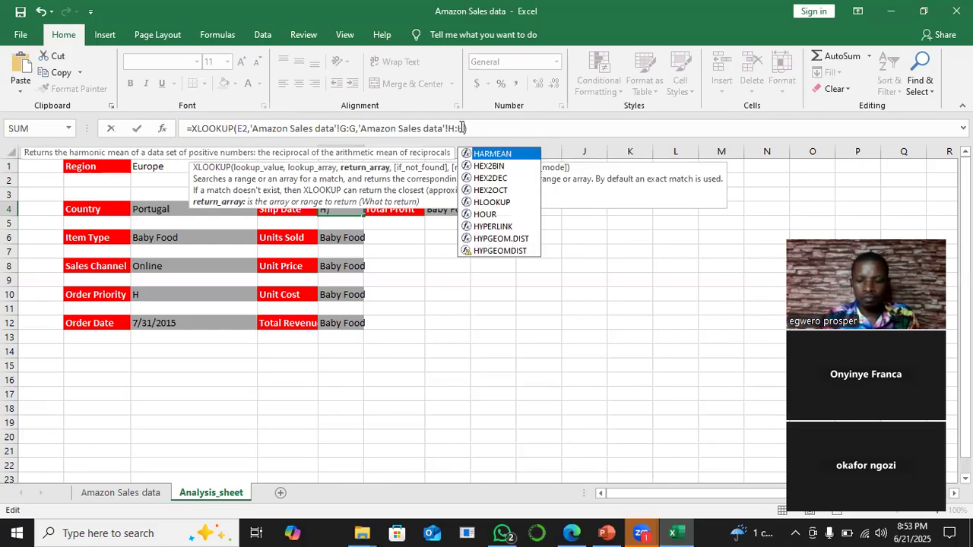
{"action": "key", "text": "Return"}
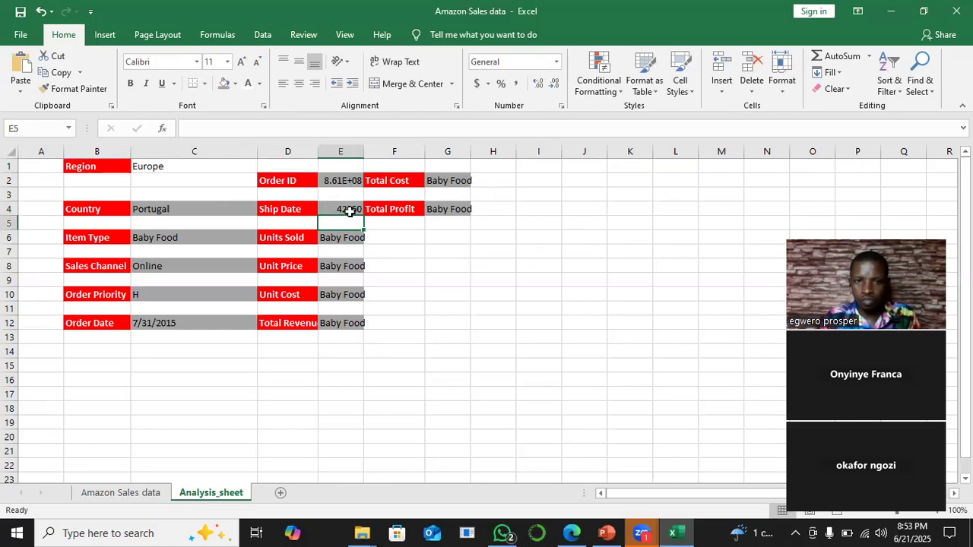
- Format the Ship Date cell E4 as a Date with the *3/14/2012 type
{"action": "left_click", "coordinate": [348, 208]}
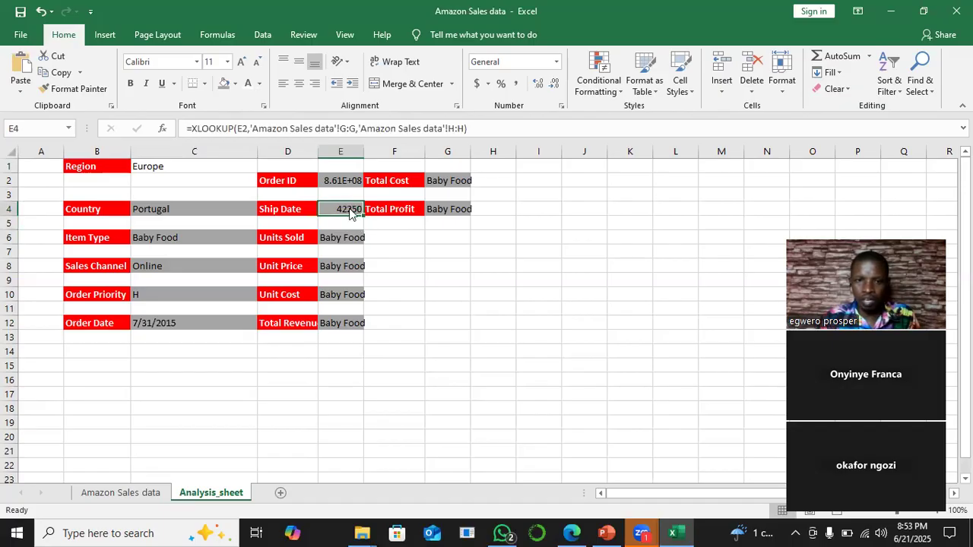
{"action": "right_click", "coordinate": [349, 208]}
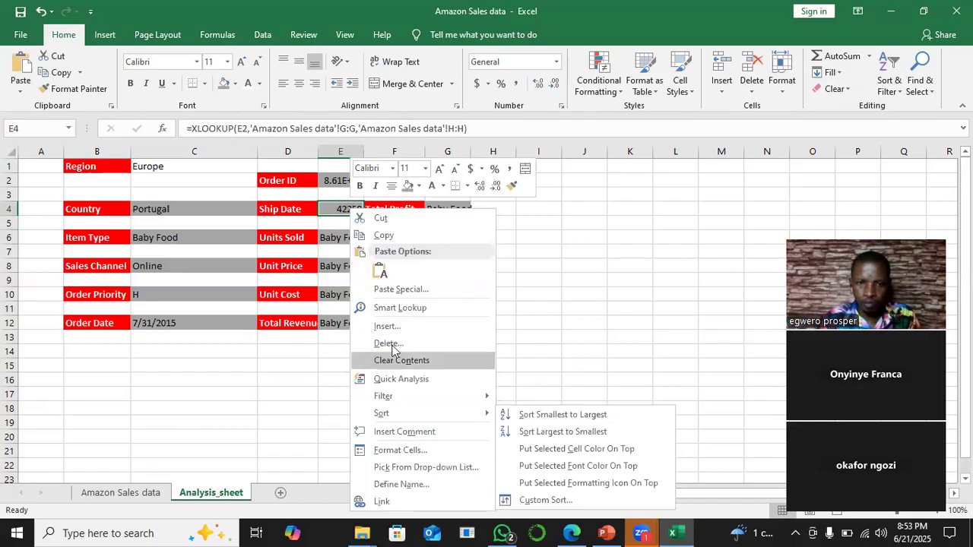
{"action": "left_click", "coordinate": [408, 451]}
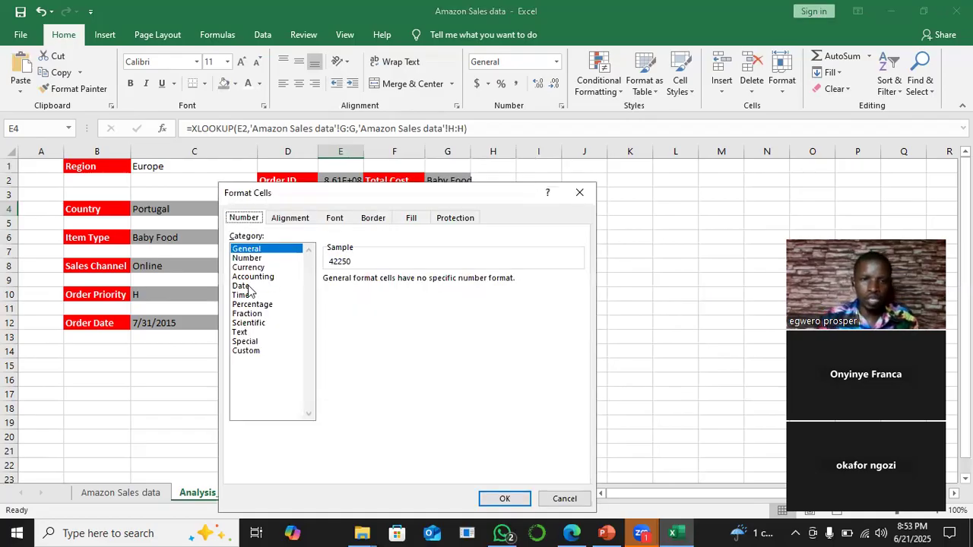
{"action": "left_click", "coordinate": [241, 285]}
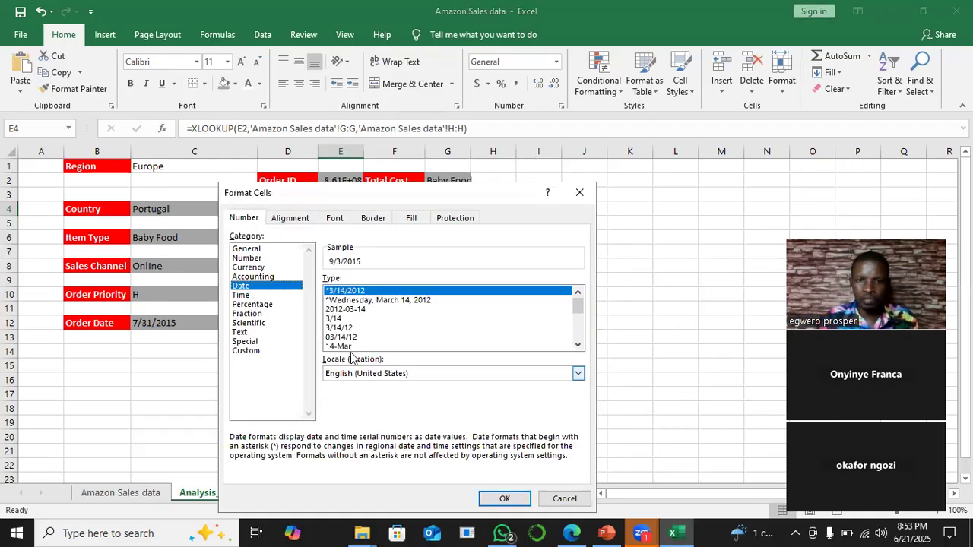
{"action": "left_click_drag", "start_coordinate": [498, 193], "coordinate": [549, 35]}
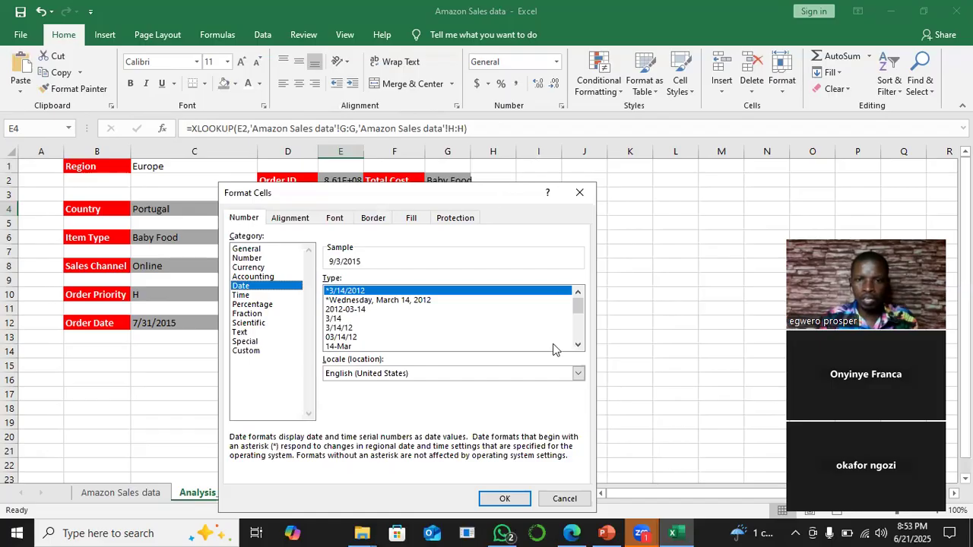
{"action": "left_click", "coordinate": [552, 344]}
- Check the Units Sold column on the Amazon Sales data sheet and change the return array of the formula in E6 to I:I
{"action": "left_click", "coordinate": [342, 237]}
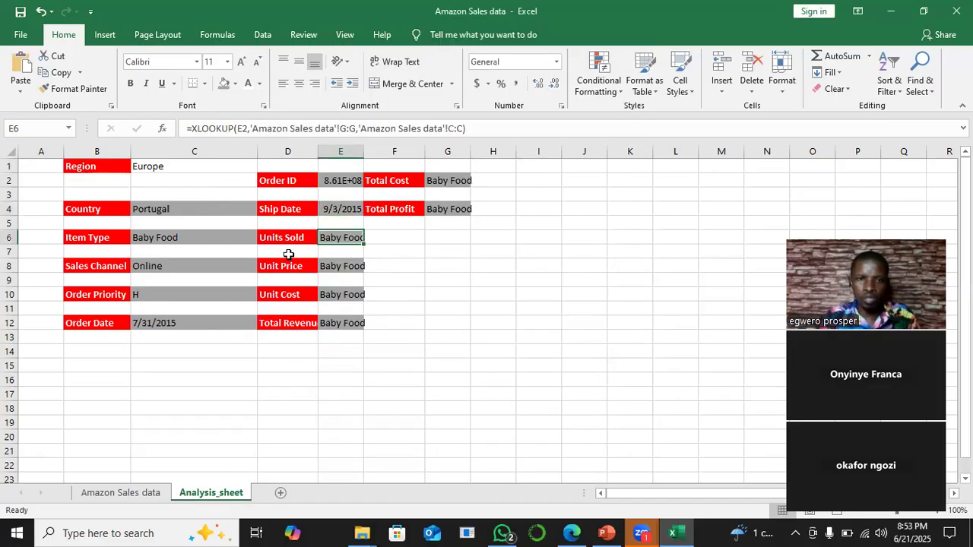
{"action": "left_click", "coordinate": [145, 493]}
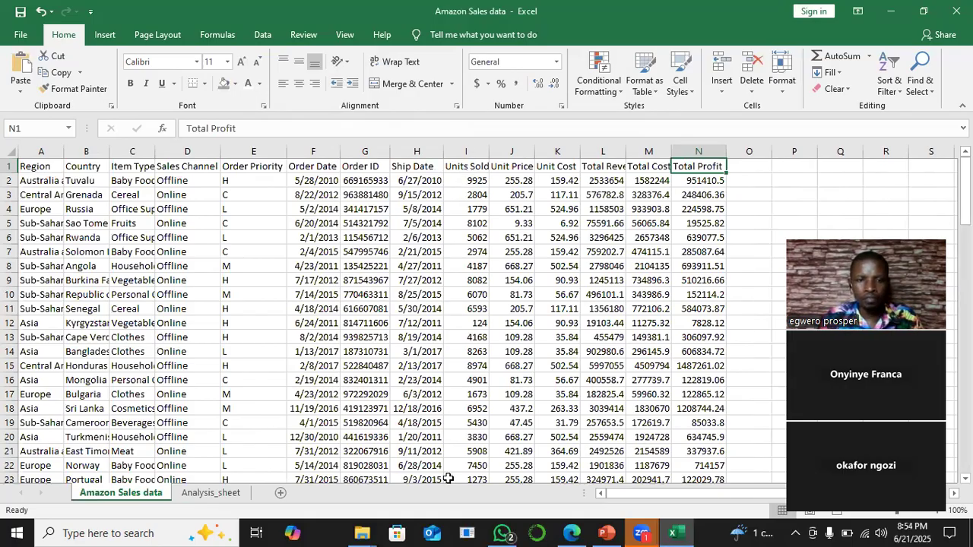
{"action": "left_click", "coordinate": [210, 494]}
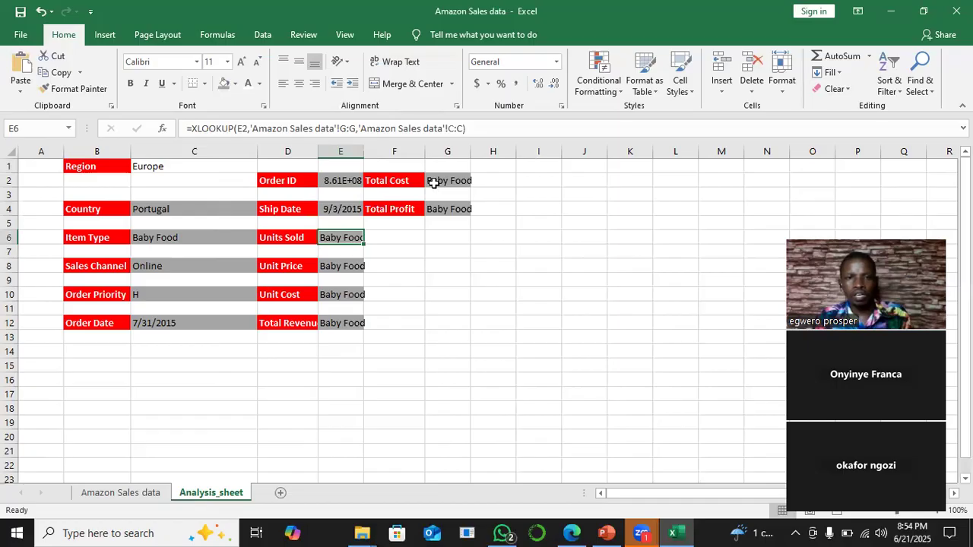
{"action": "left_click", "coordinate": [469, 130]}
{"action": "key", "text": "BackSpace"}
{"action": "type", "text": "I"}
{"action": "left_click", "coordinate": [459, 128]}
{"action": "key", "text": "BackSpace"}
{"action": "type", "text": "I"}
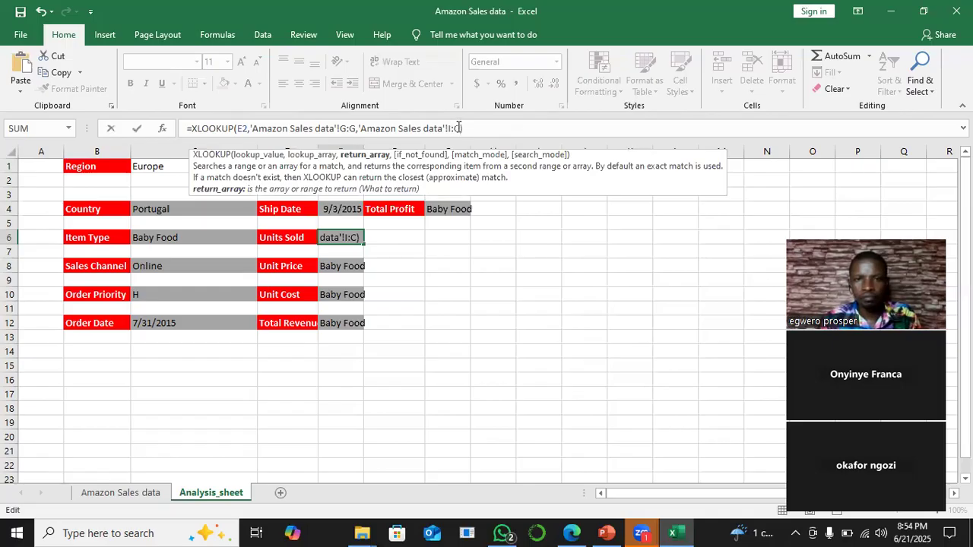
{"action": "key", "text": "BackSpace"}
{"action": "type", "text": "I"}
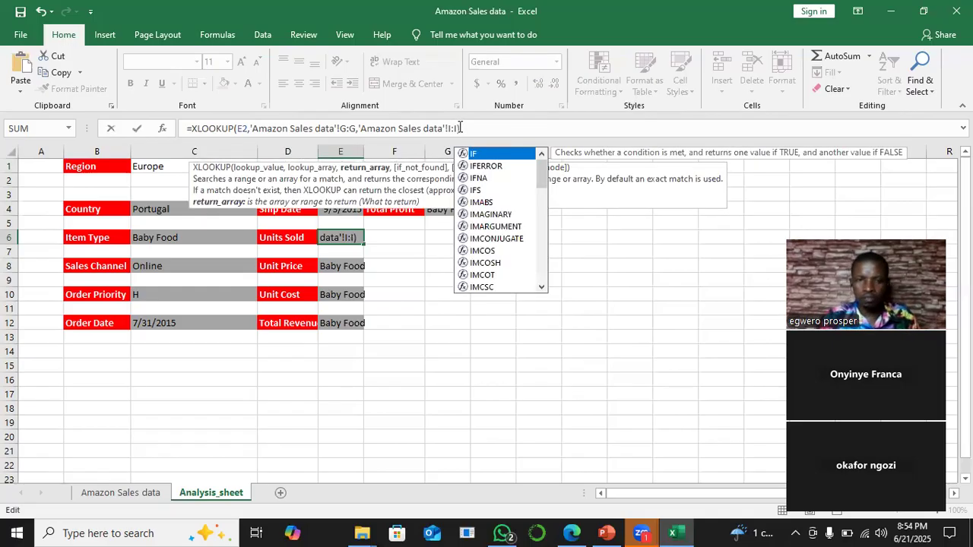
{"action": "key", "text": "Return"}
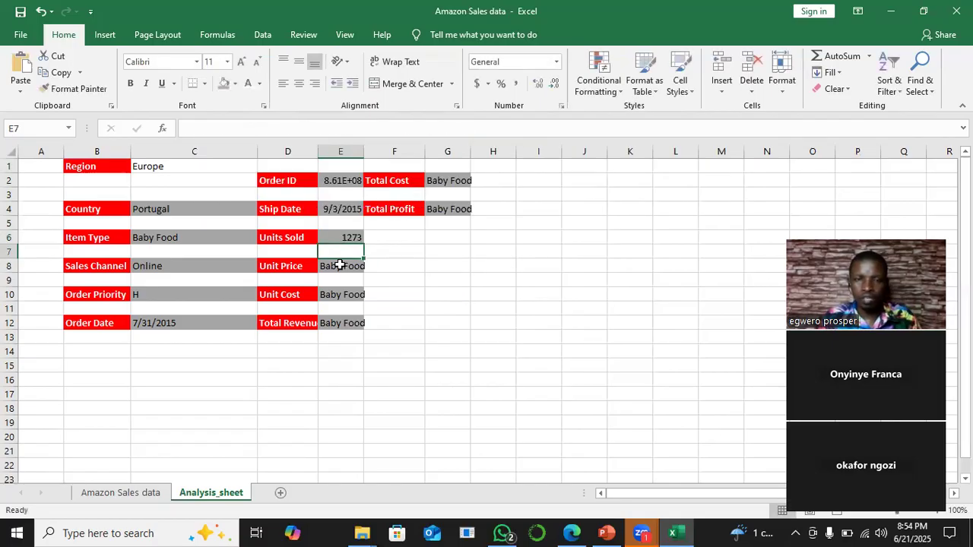
- Check the Unit Price column on the Amazon Sales data sheet and change the return array of the formula in E8 to J:J
{"action": "left_click", "coordinate": [340, 265]}
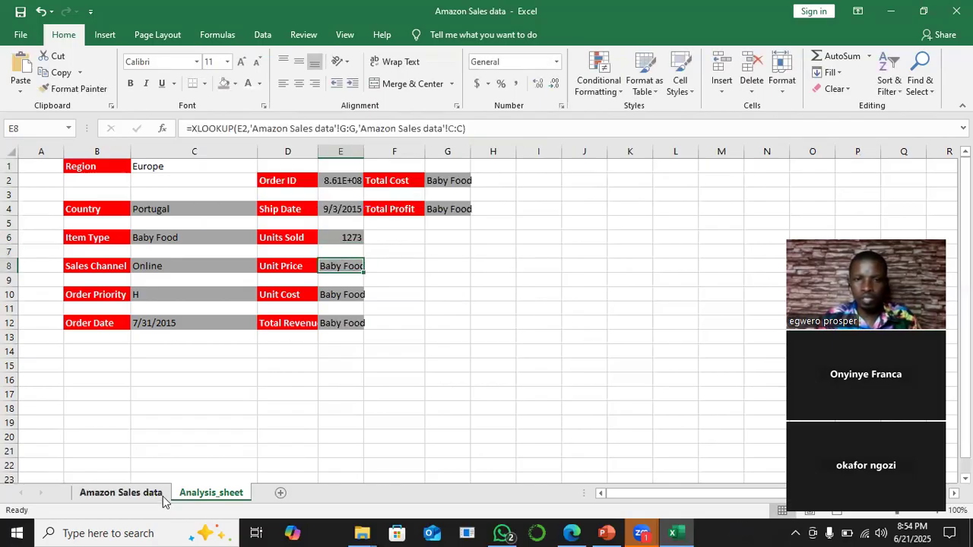
{"action": "left_click", "coordinate": [161, 494]}
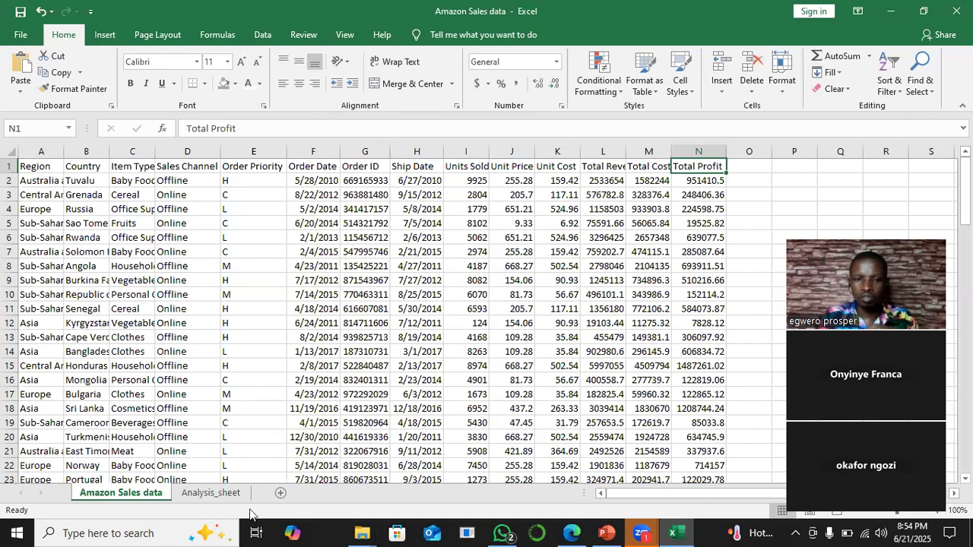
{"action": "left_click", "coordinate": [213, 494]}
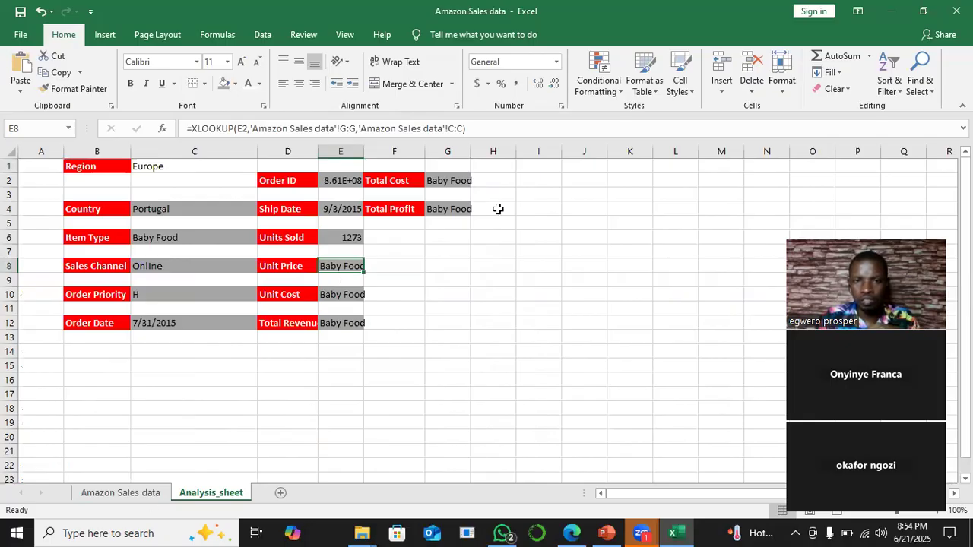
{"action": "key", "text": "ctrl+Page_Up"}
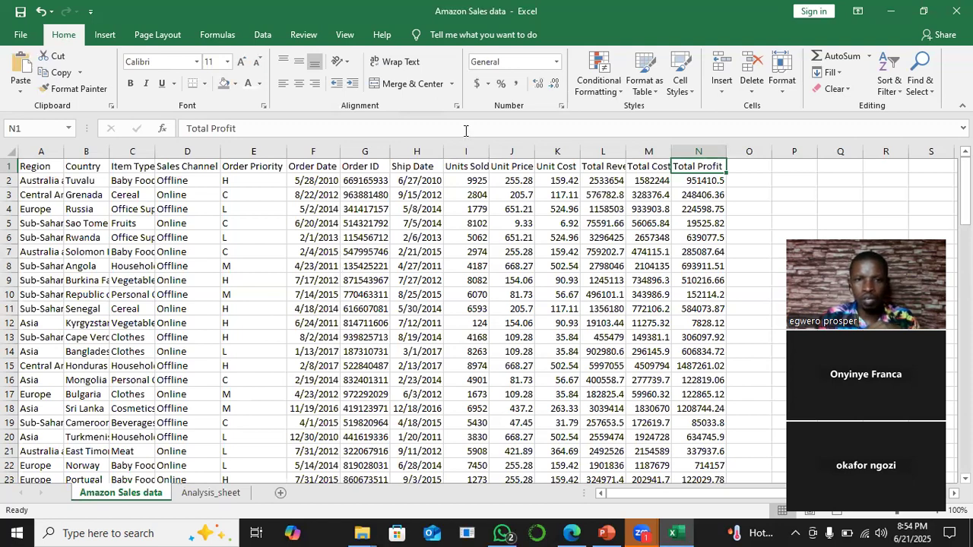
{"action": "key", "text": "ctrl+Page_Down"}
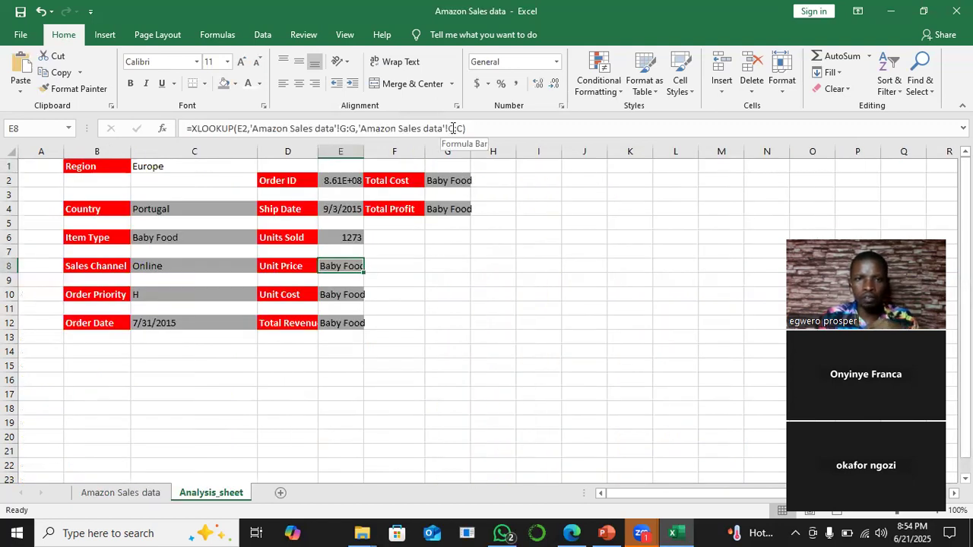
{"action": "left_click", "coordinate": [452, 128]}
{"action": "key", "text": "BackSpace"}
{"action": "type", "text": "J"}
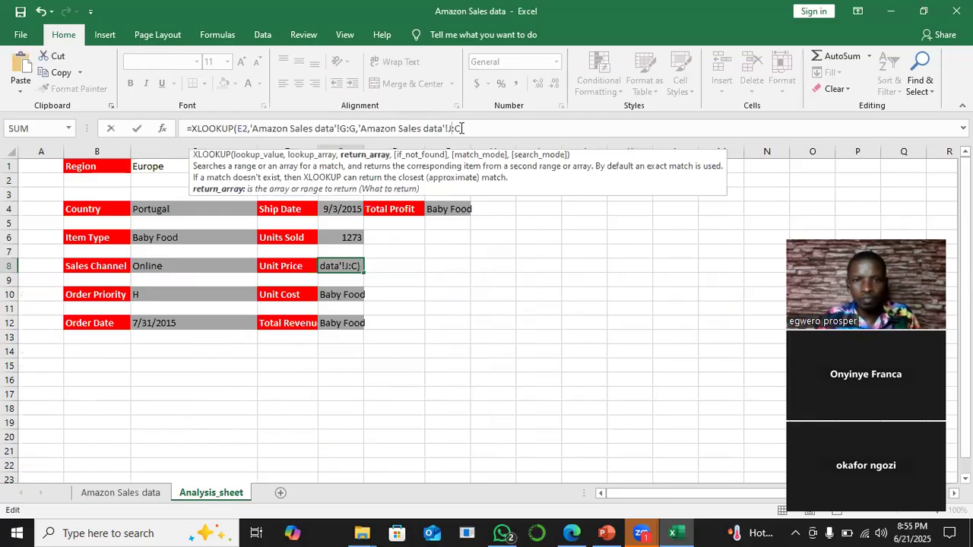
{"action": "key", "text": "BackSpace"}
{"action": "type", "text": "J"}
{"action": "key", "text": "Return"}
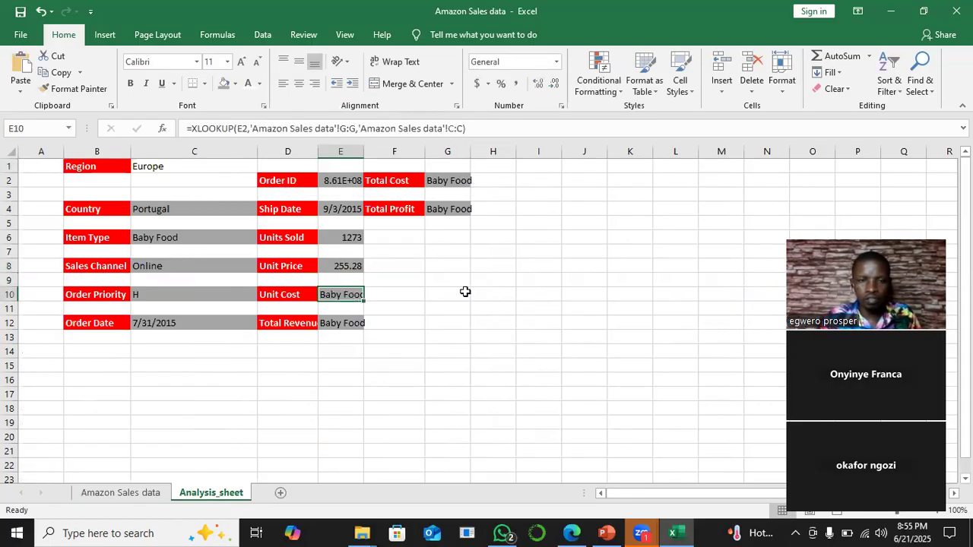
- Change the return array of the Unit Cost XLOOKUP formula in E10 to K:K
{"action": "left_click", "coordinate": [454, 128]}
{"action": "key", "text": "BackSpace"}
{"action": "type", "text": "K"}
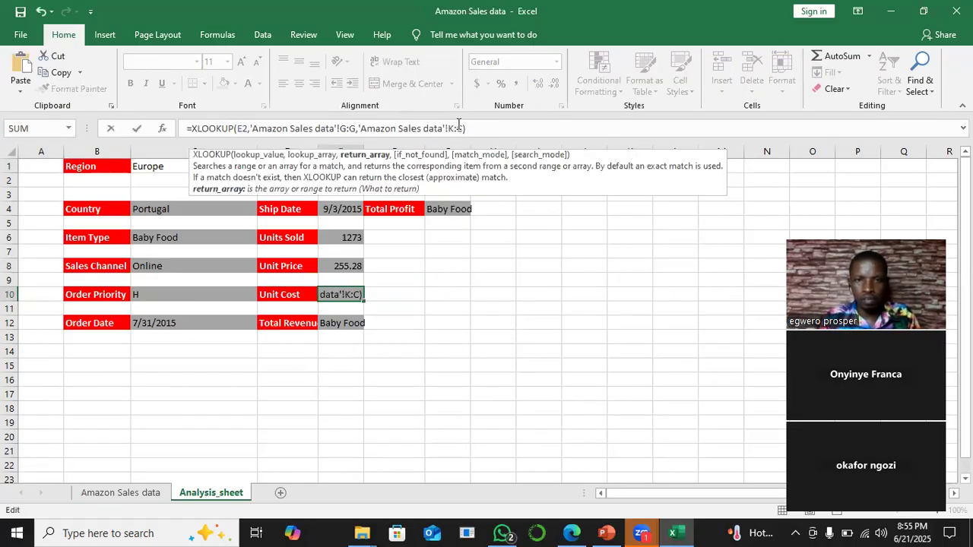
{"action": "left_click", "coordinate": [462, 128]}
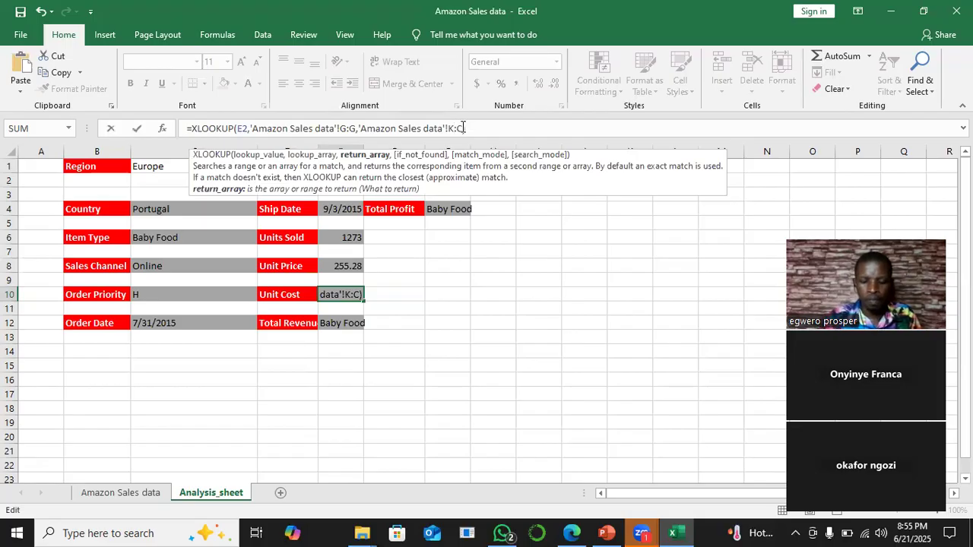
{"action": "key", "text": "BackSpace"}
{"action": "type", "text": "K"}
{"action": "key", "text": "Return"}
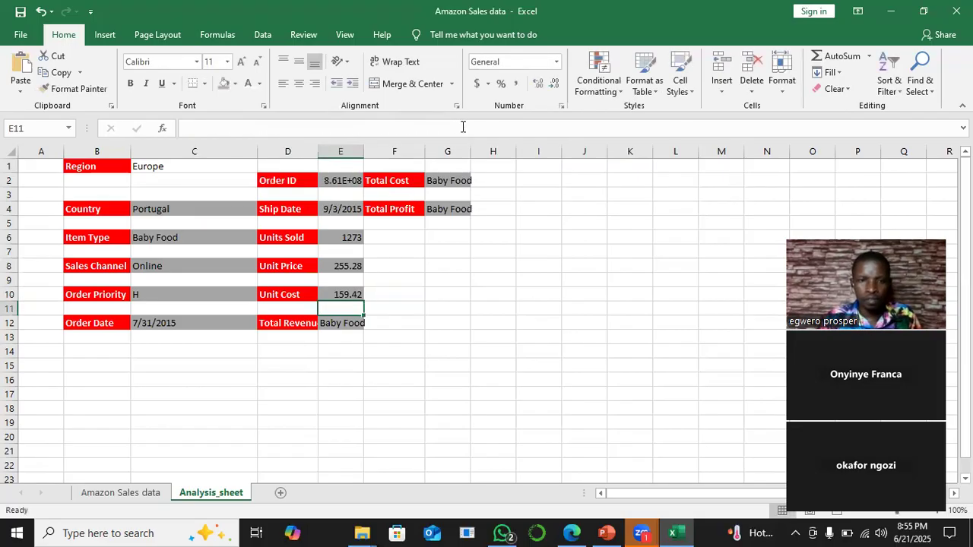
- Change the return array of the Total Revenue XLOOKUP formula in E12 to L:L
{"action": "left_click", "coordinate": [346, 320]}
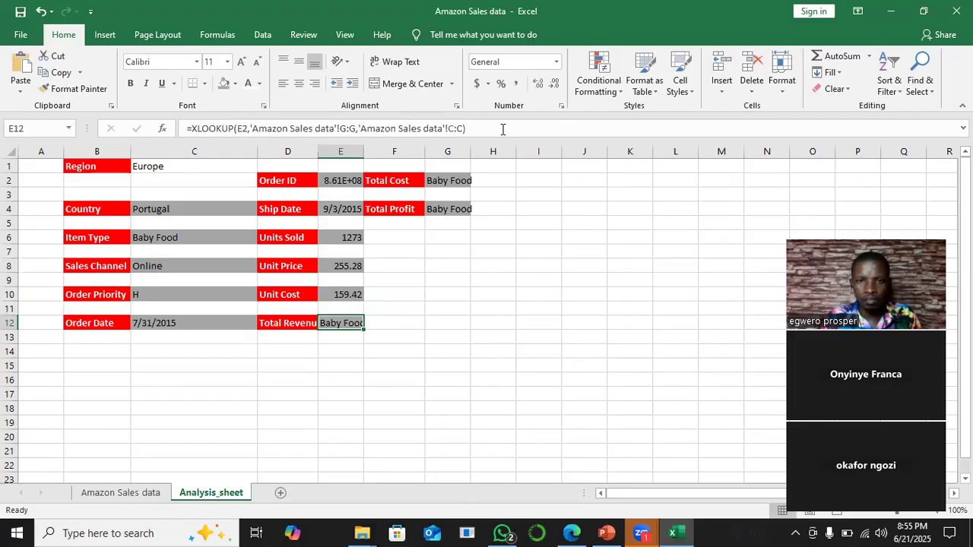
{"action": "left_click", "coordinate": [453, 130]}
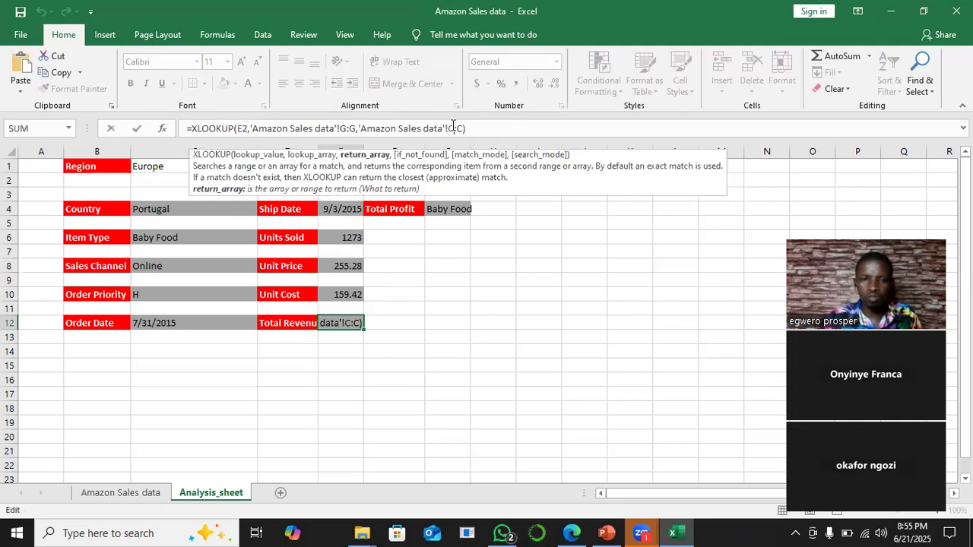
{"action": "key", "text": "BackSpace"}
{"action": "type", "text": "L"}
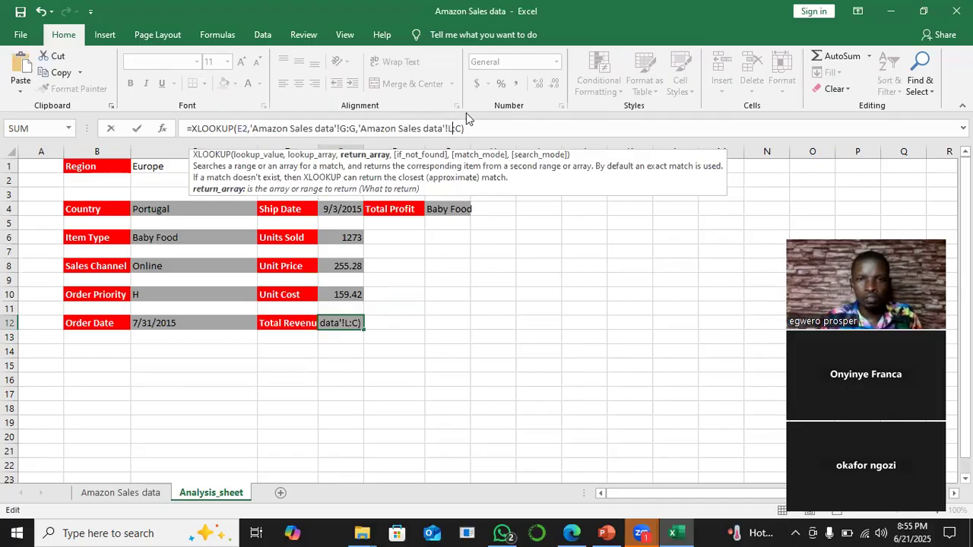
{"action": "key", "text": "BackSpace"}
{"action": "type", "text": "L"}
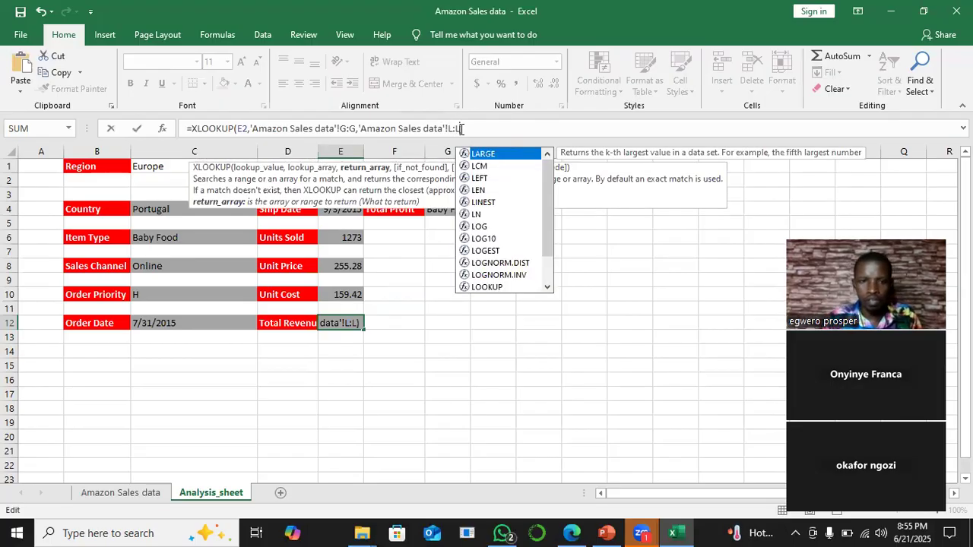
{"action": "key", "text": "Return"}
- Change the return array of the Total Cost XLOOKUP formula in G2 to M:M
{"action": "left_click", "coordinate": [453, 180]}
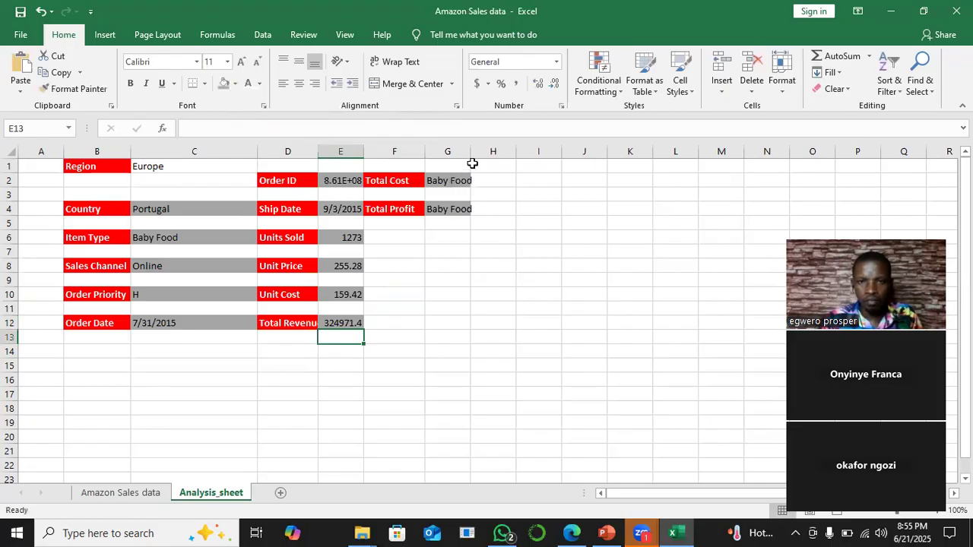
{"action": "left_click", "coordinate": [453, 128]}
{"action": "key", "text": "Delete"}
{"action": "type", "text": "M"}
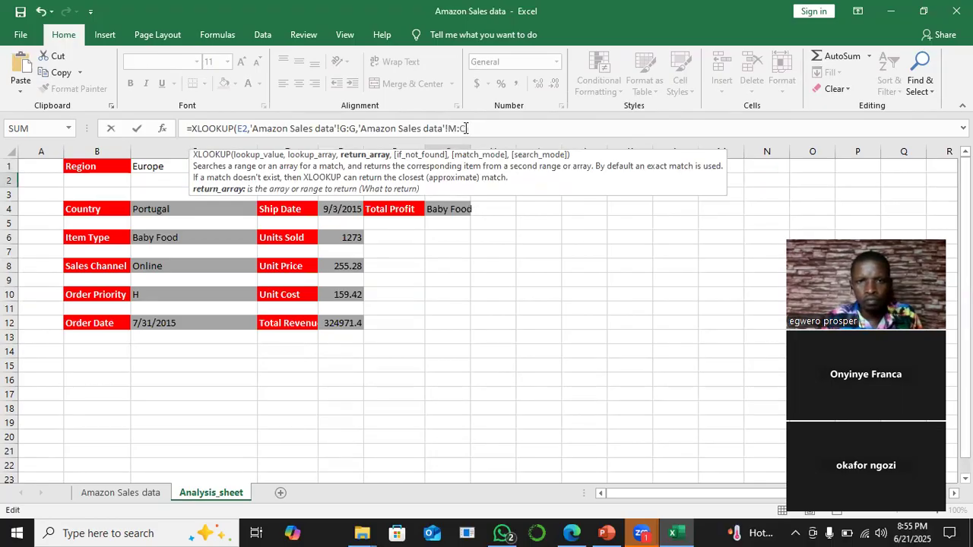
{"action": "key", "text": "BackSpace"}
{"action": "type", "text": "M"}
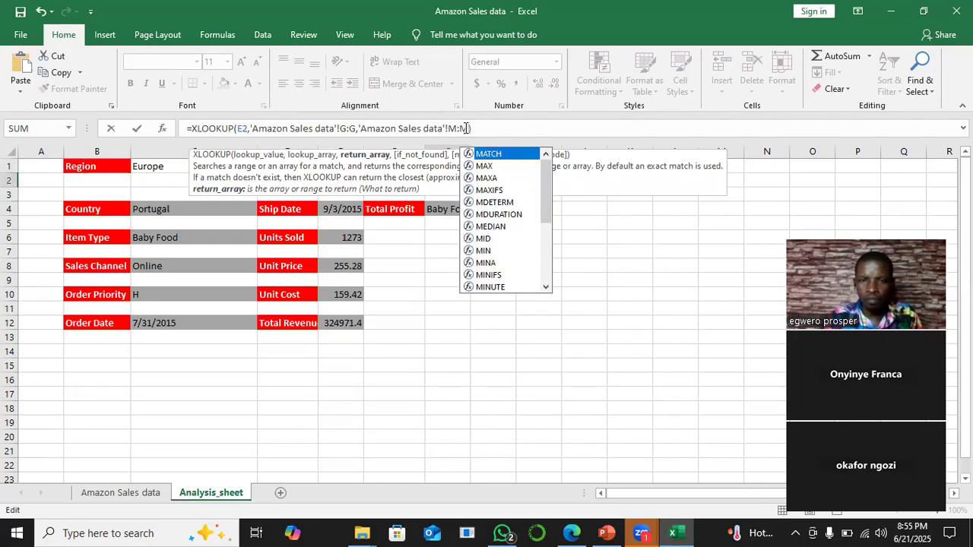
{"action": "key", "text": "Return"}
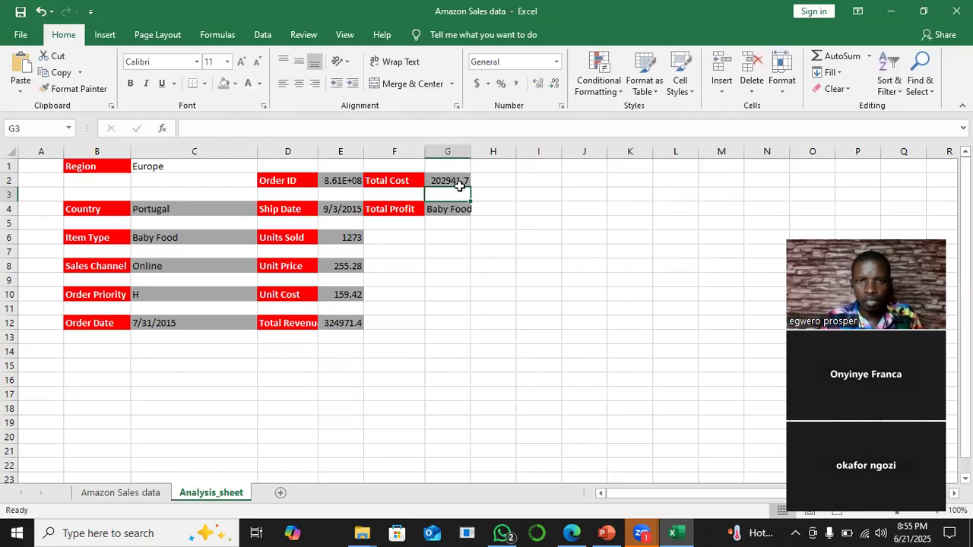
- Change the return array of the Total Profit XLOOKUP formula in G4 to N:N
{"action": "left_click", "coordinate": [446, 208]}
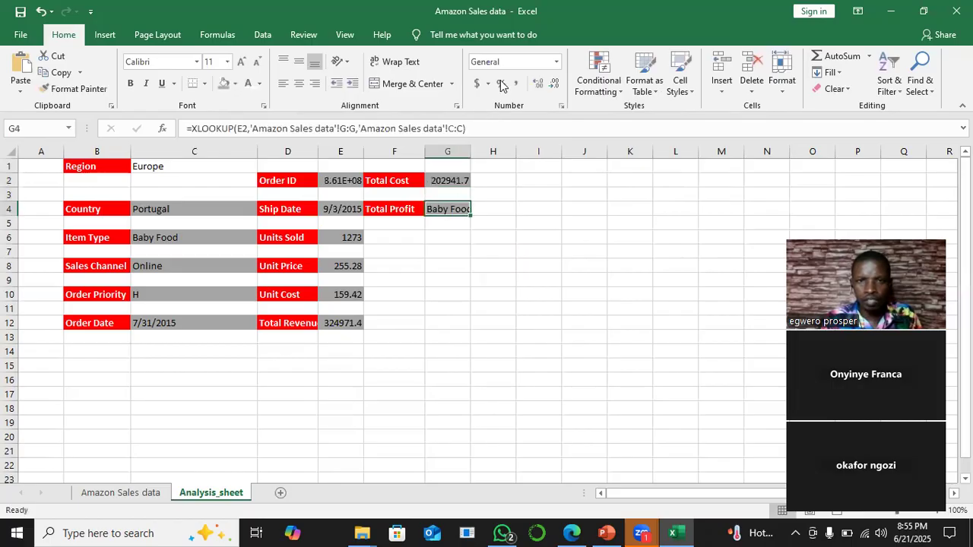
{"action": "left_click", "coordinate": [453, 128]}
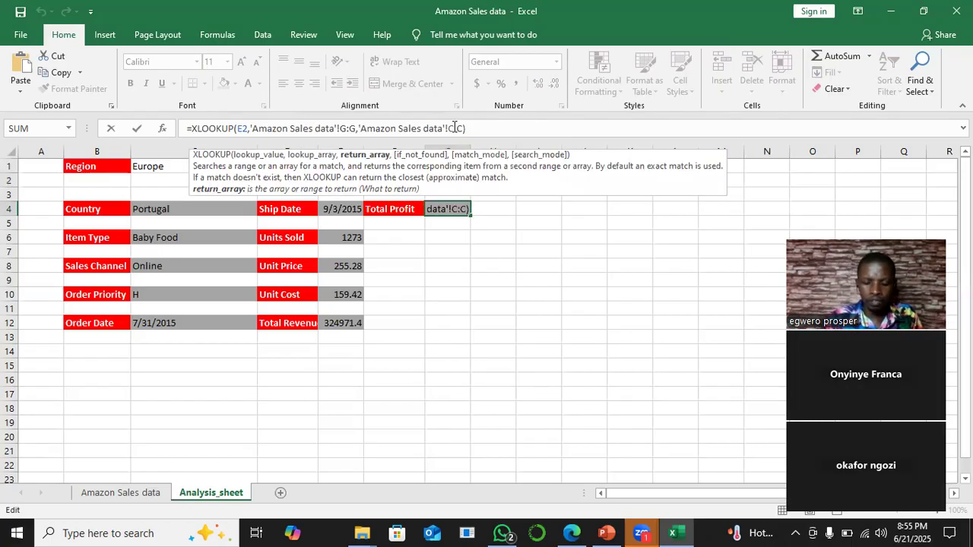
{"action": "key", "text": "BackSpace"}
{"action": "type", "text": "N"}
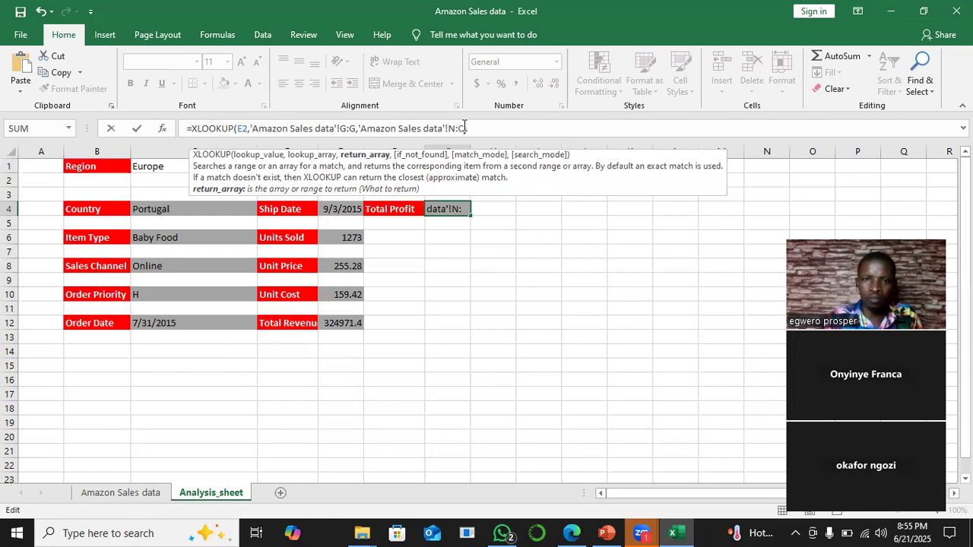
{"action": "key", "text": "BackSpace"}
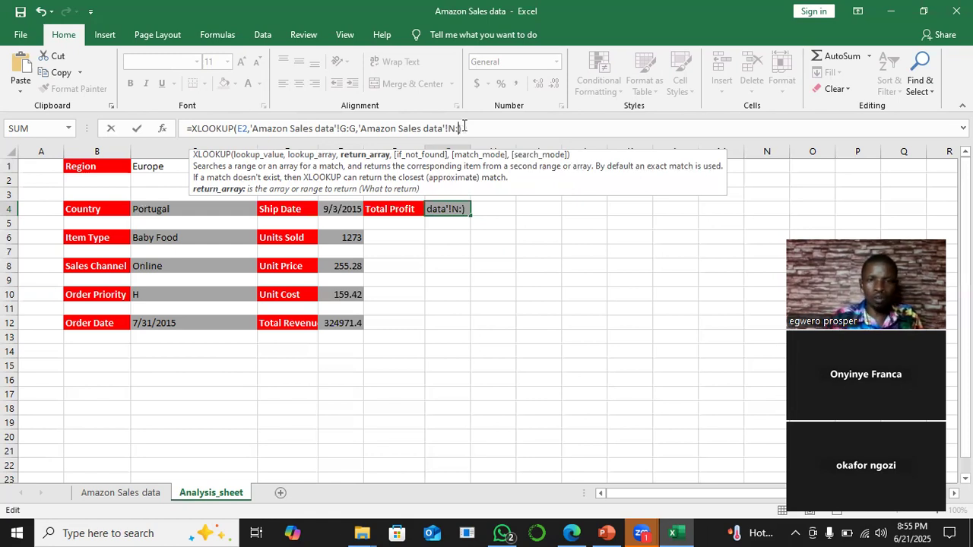
{"action": "type", "text": "N"}
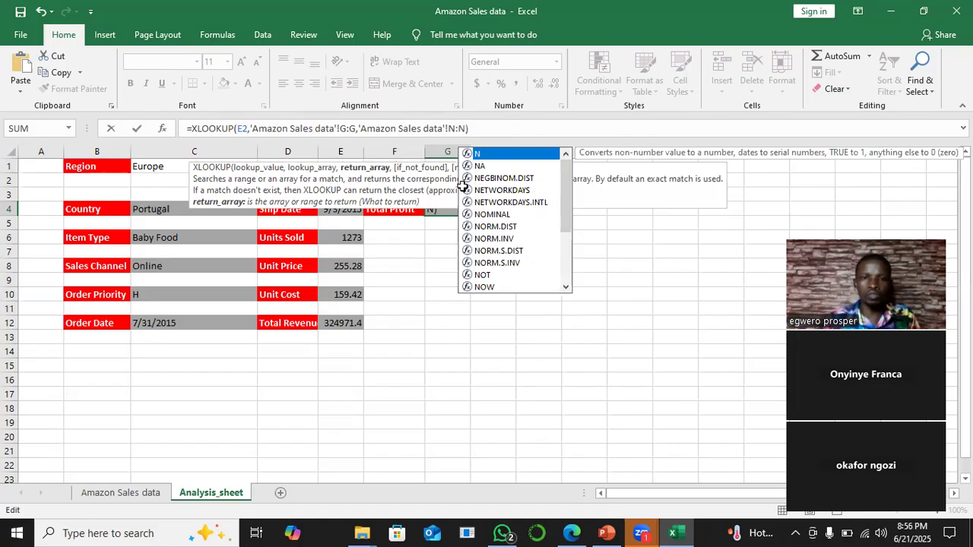
{"action": "key", "text": "Return"}
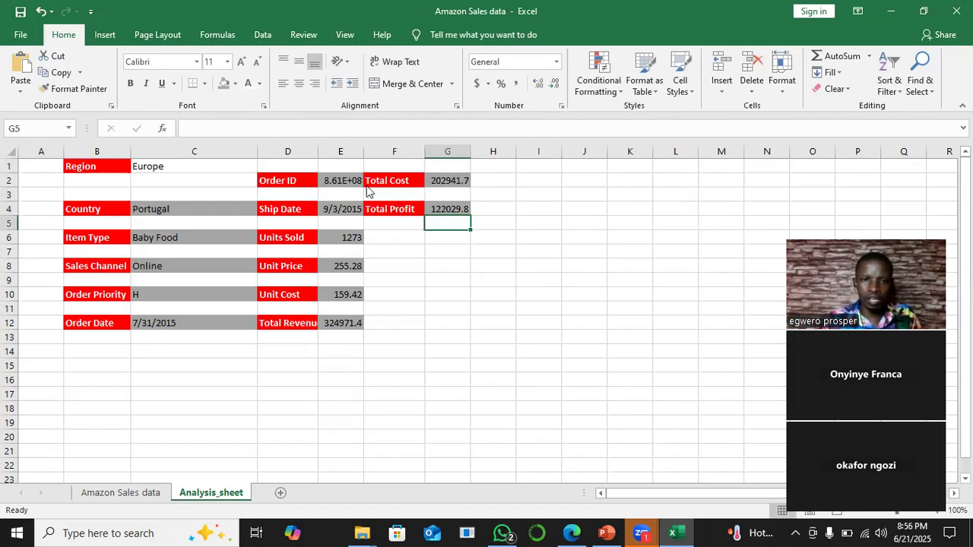
- Test the lookup cells by choosing two other order IDs one after the other from the Order ID dropdown in E2
{"action": "left_click", "coordinate": [356, 183]}
{"action": "left_click", "coordinate": [370, 182]}
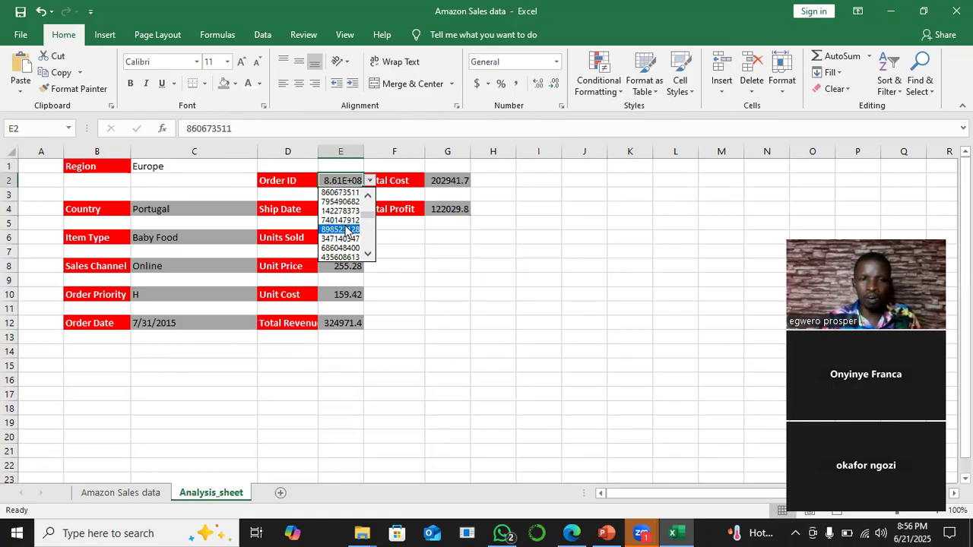
{"action": "left_click", "coordinate": [347, 230]}
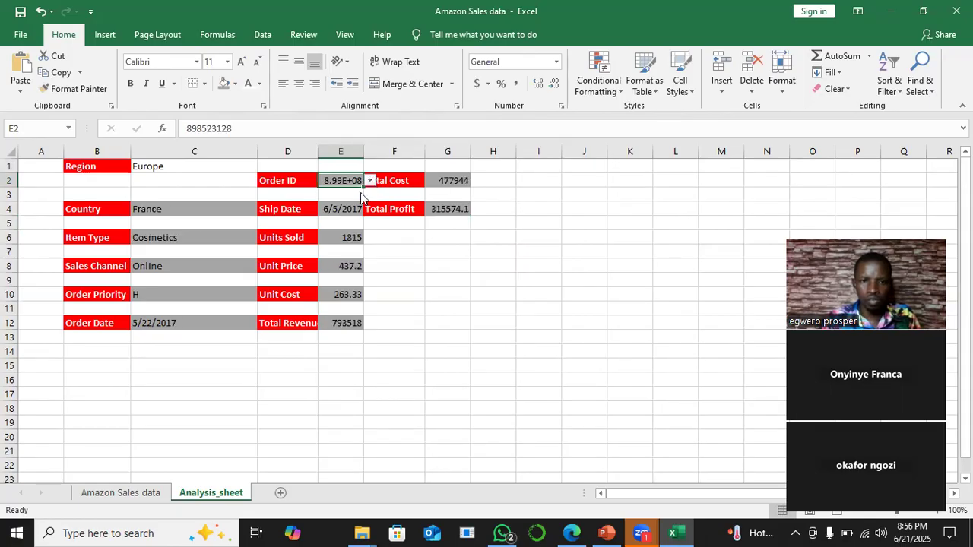
{"action": "left_click", "coordinate": [370, 181]}
{"action": "left_click", "coordinate": [340, 257]}
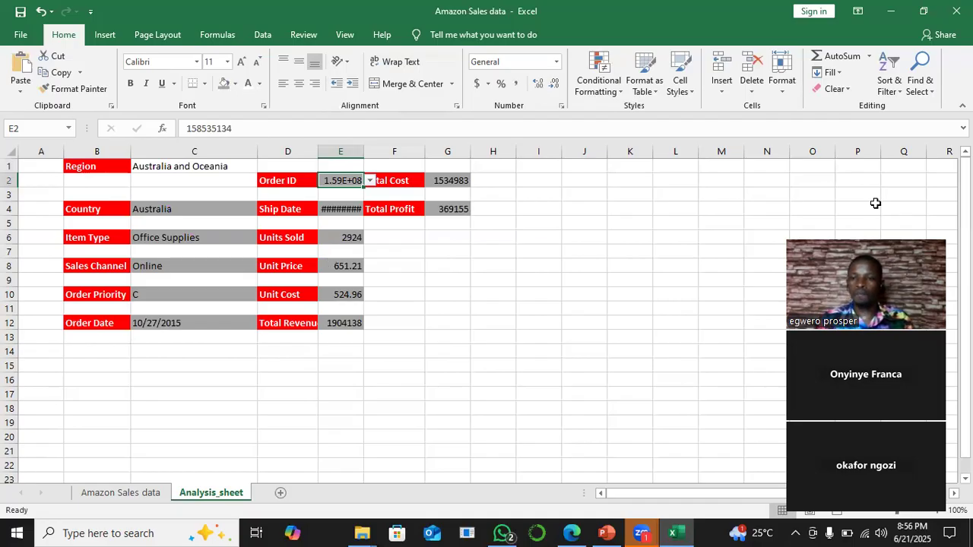
- Move the meeting video panel up and widen column E enough to show the full Order ID and Ship Date
{"action": "left_click_drag", "start_coordinate": [872, 200], "coordinate": [886, 113]}
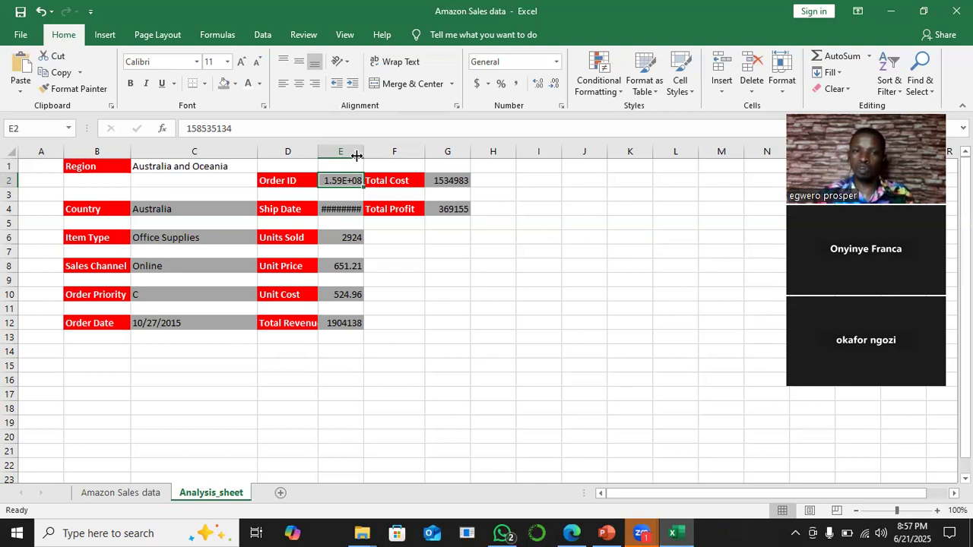
{"action": "left_click_drag", "start_coordinate": [364, 151], "coordinate": [379, 151]}
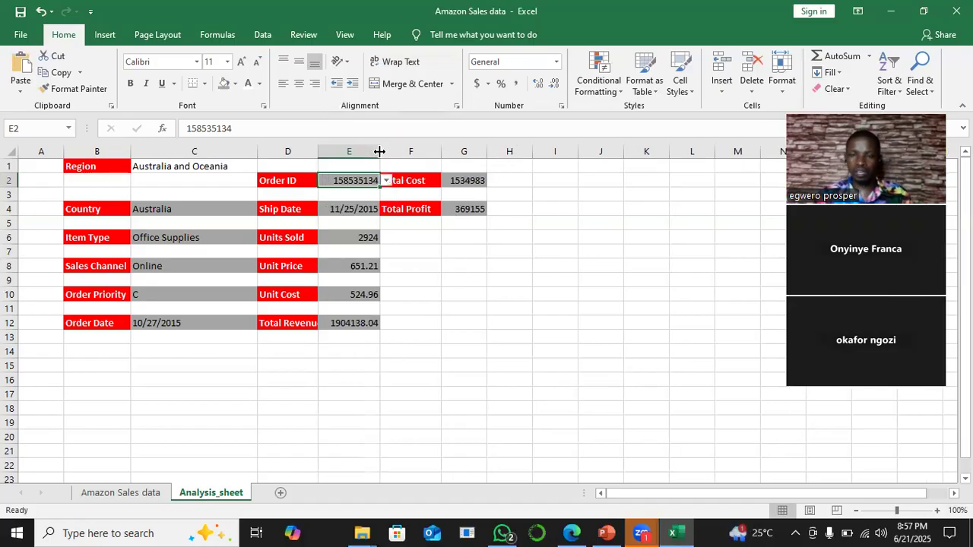